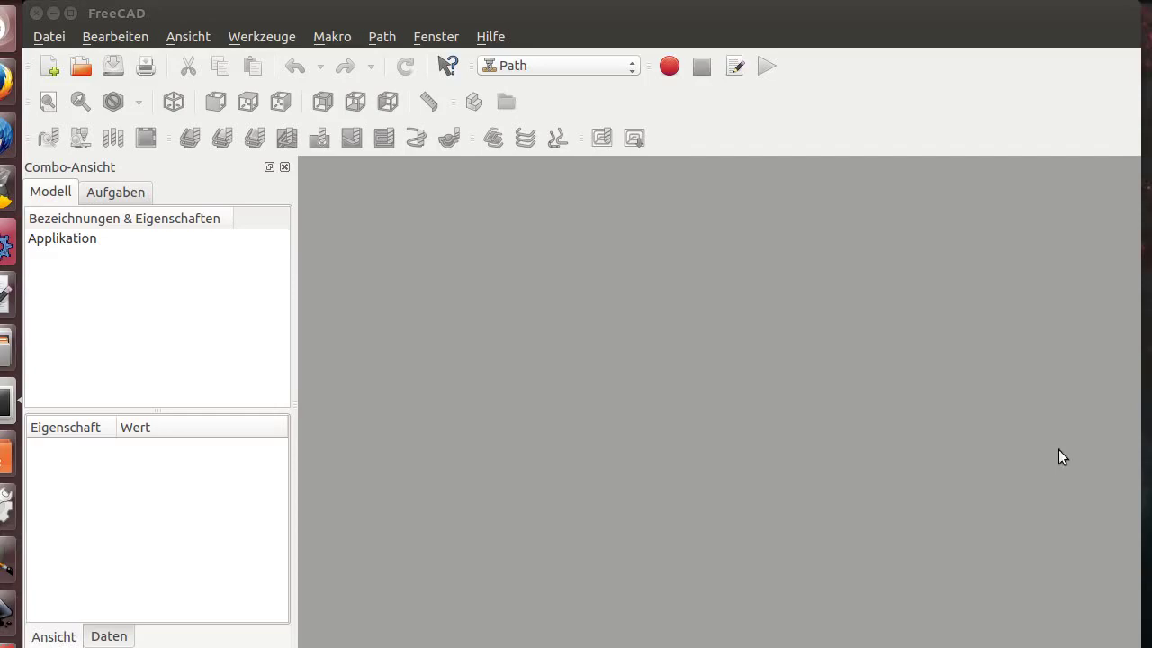
# Widen the FreeCAD window and check the FreeCAD version information.
pyautogui.moveTo(1139, 410); pyautogui.dragTo(1145, 411)
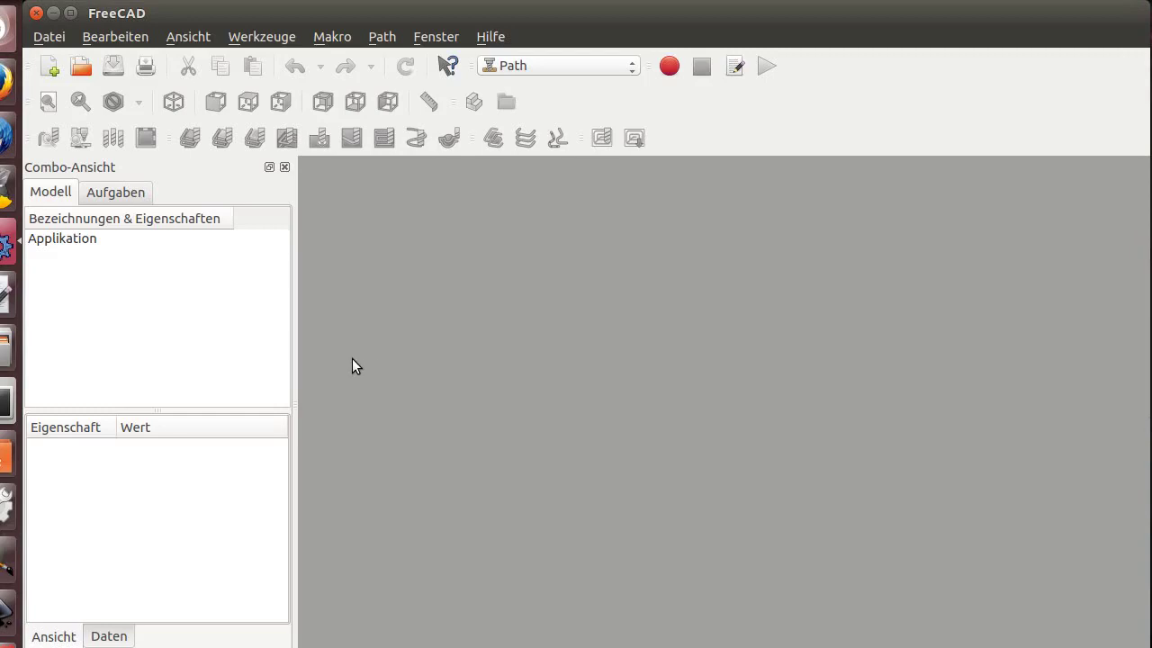
pyautogui.click(491, 37)
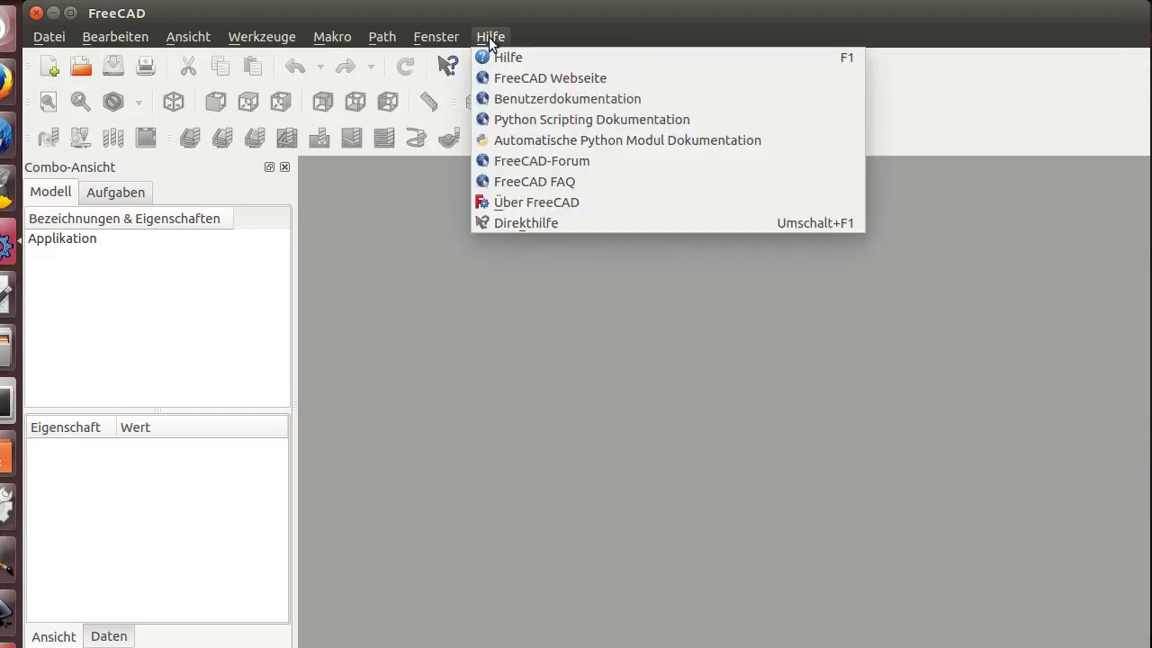
pyautogui.click(504, 204)
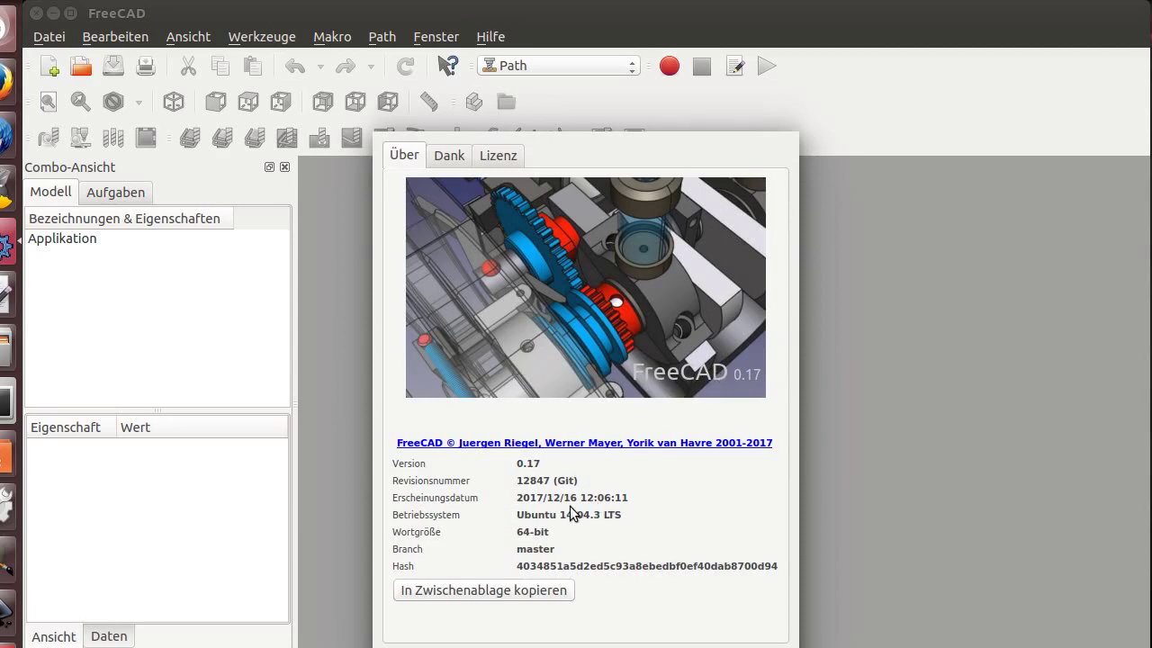
pyautogui.press('Escape')
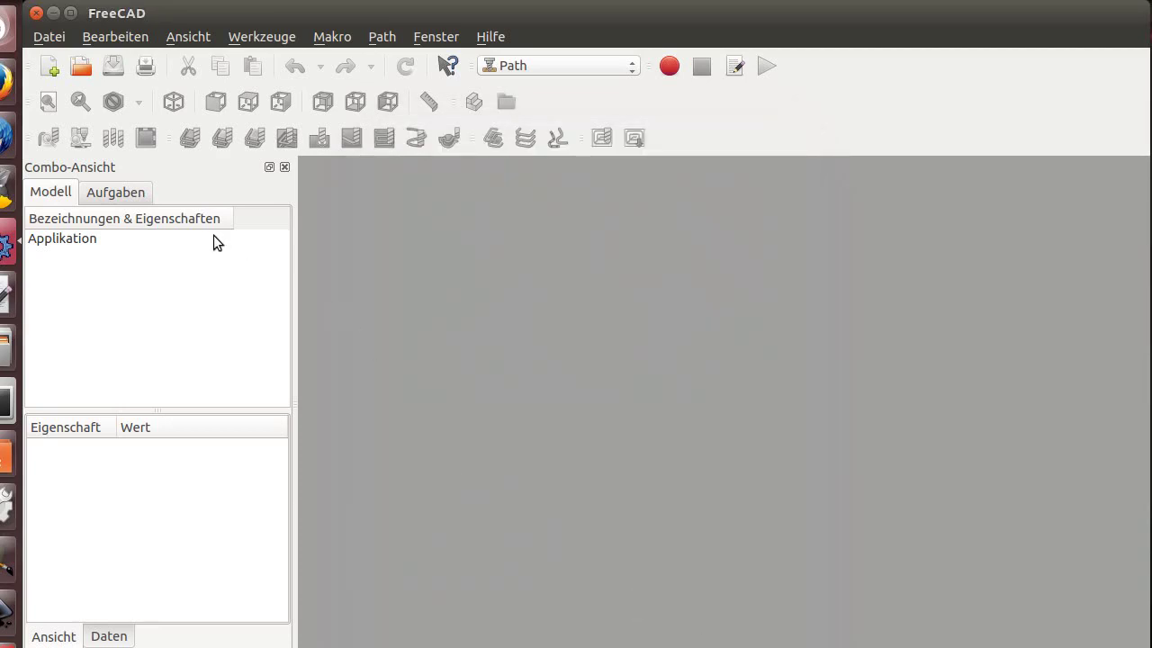
# Open the recent test_0_ok project and set TEST_A's Visibility to true.
pyautogui.click(48, 37)
pyautogui.moveTo(96, 398)
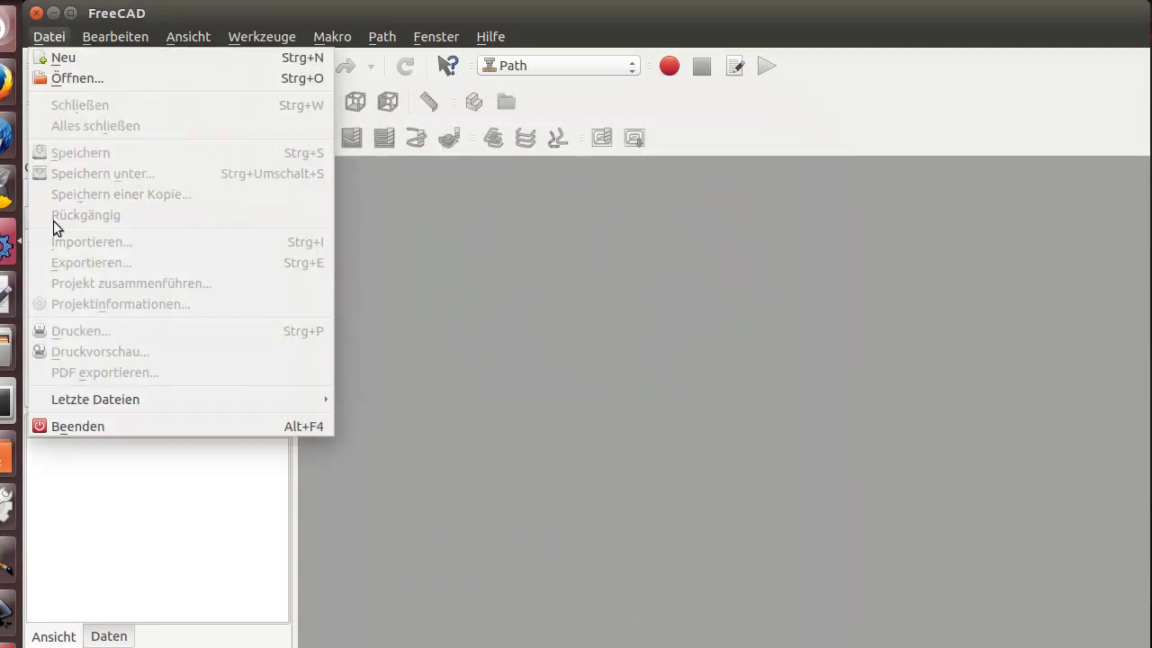
pyautogui.click(376, 399)
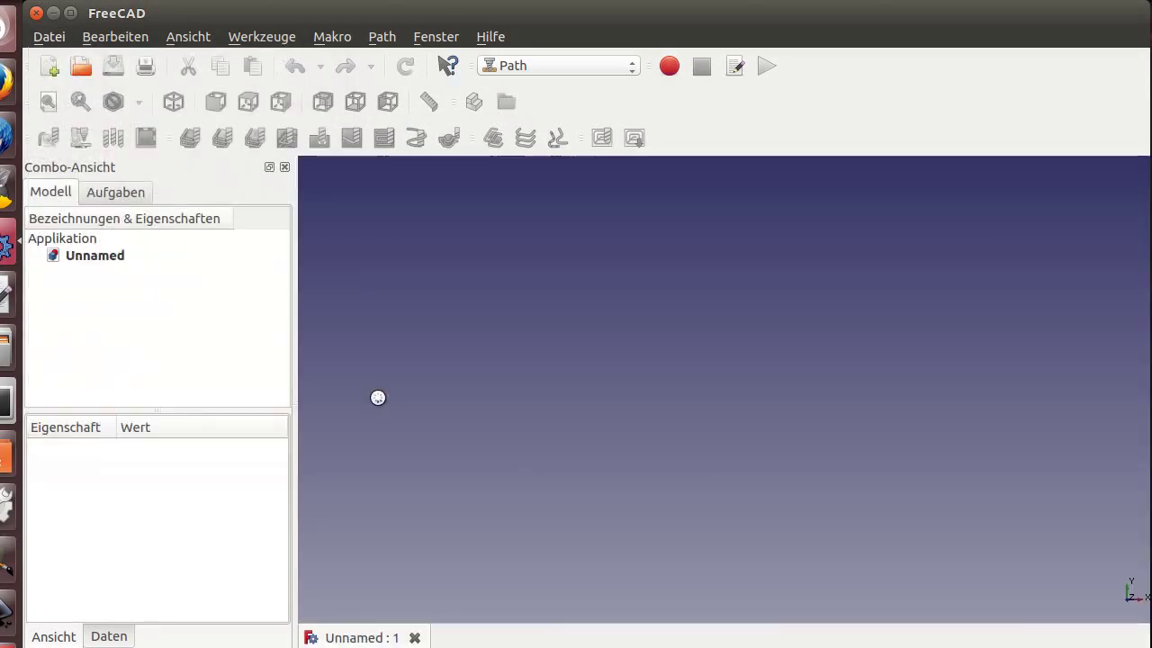
pyautogui.click(106, 271)
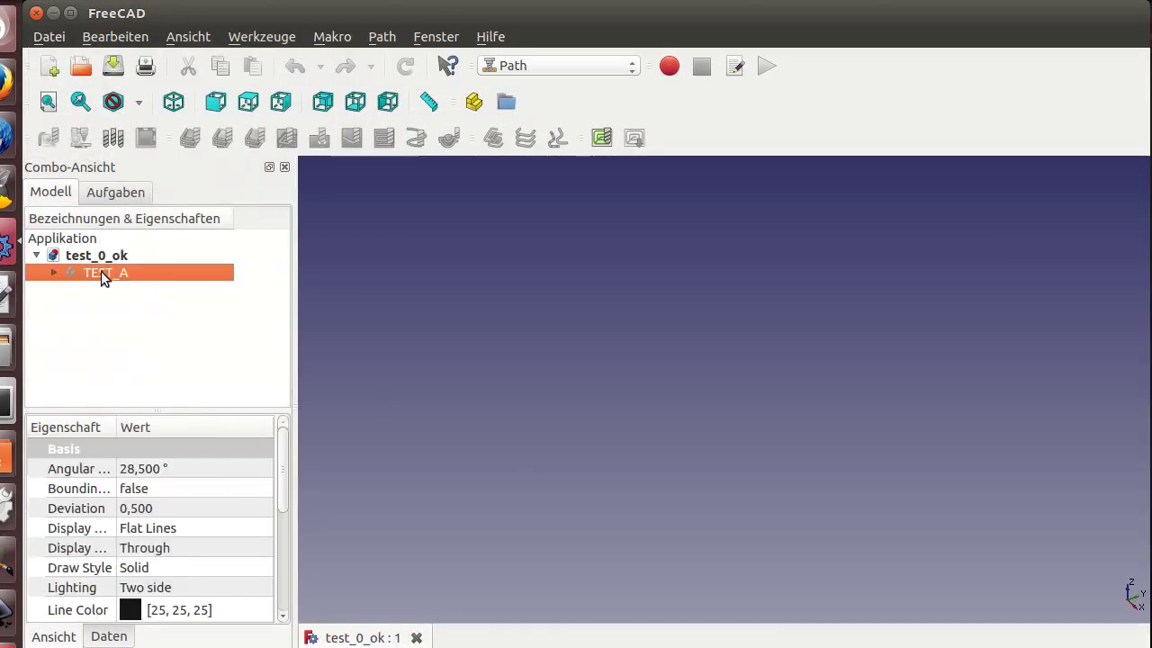
pyautogui.click(109, 636)
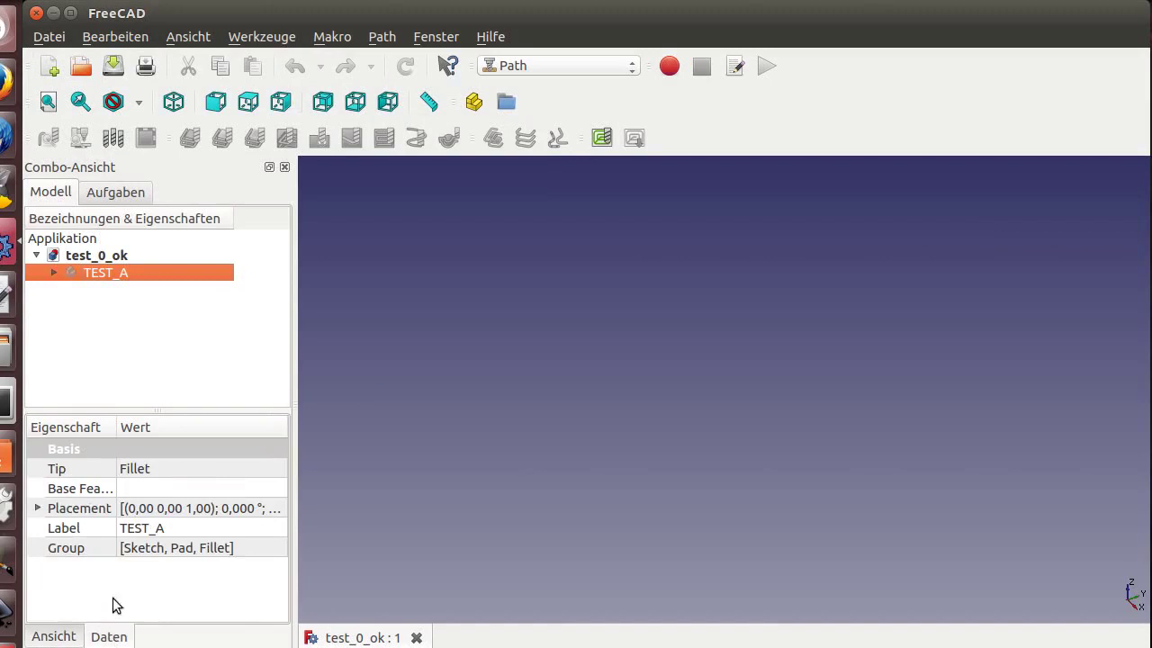
pyautogui.click(70, 636)
pyautogui.scroll(-5, 117, 594)
pyautogui.click(132, 602)
pyautogui.click(140, 619)
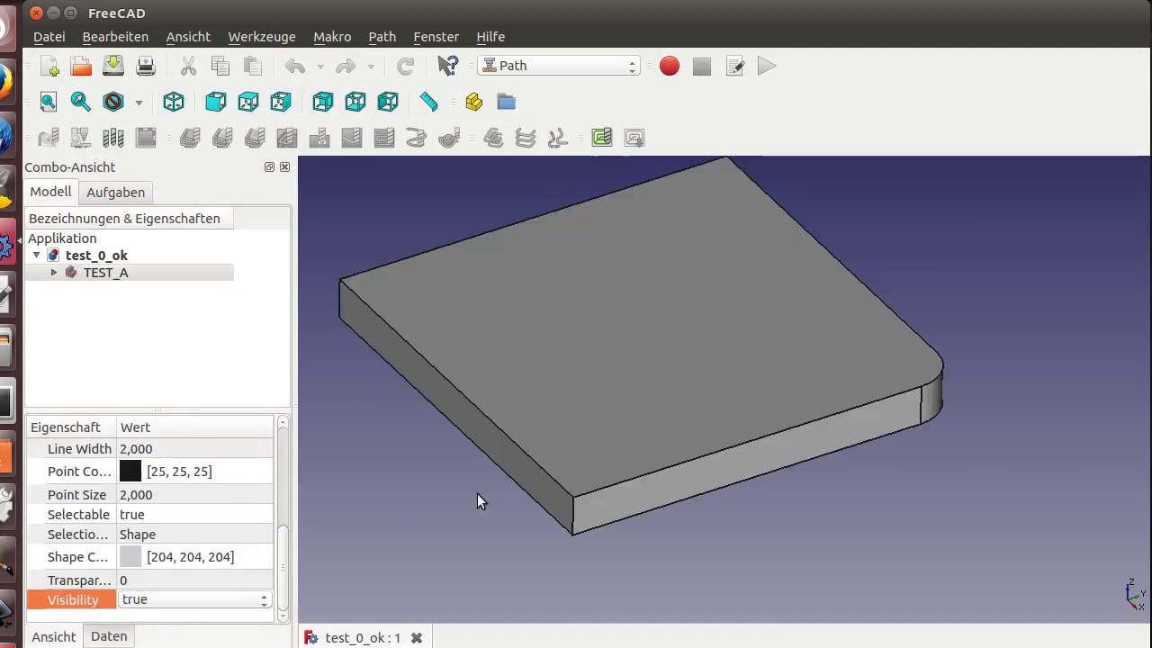
pyautogui.click(417, 493)
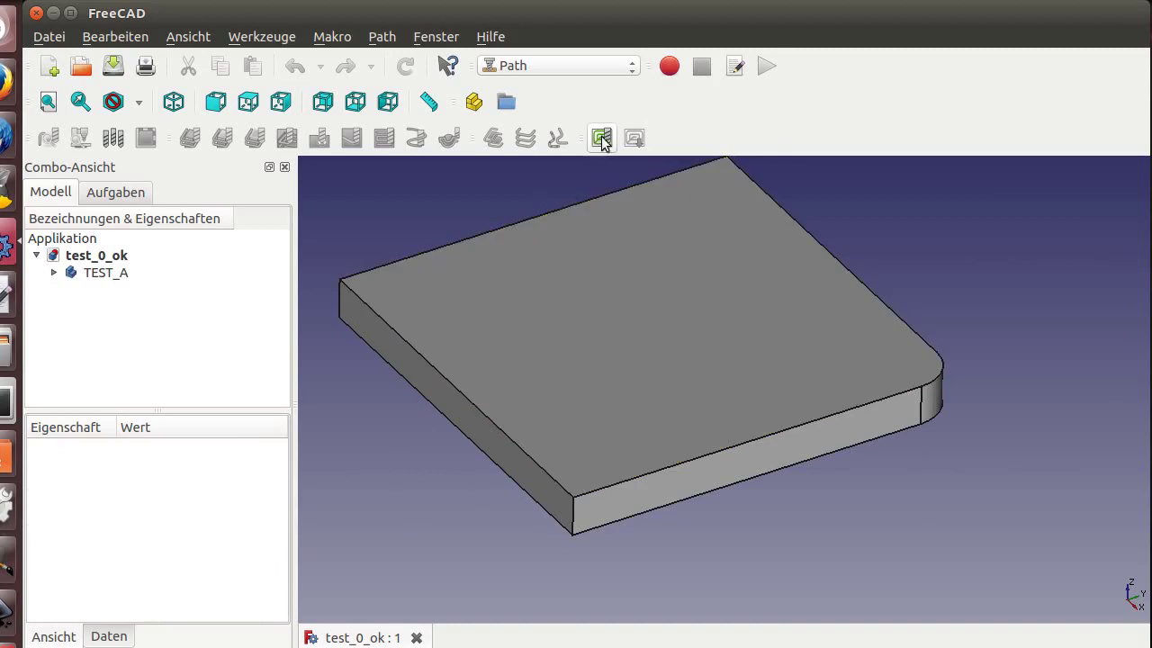
# Create a Path Job with TEST_A as base model and the default stock settings.
pyautogui.click(522, 67)
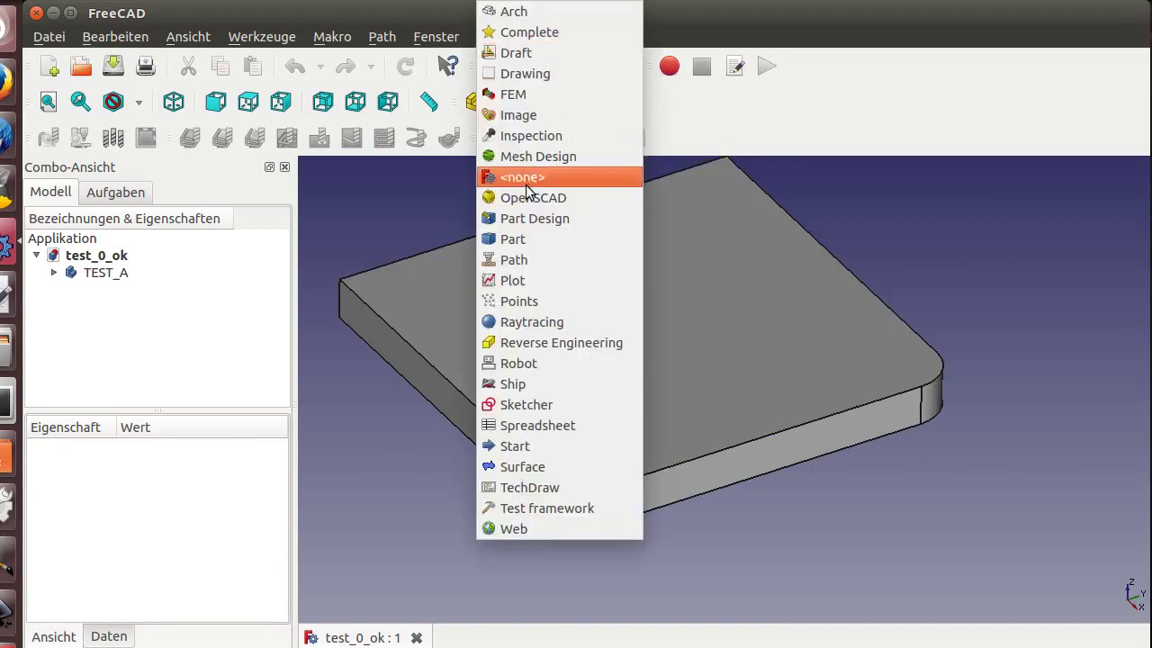
pyautogui.click(544, 260)
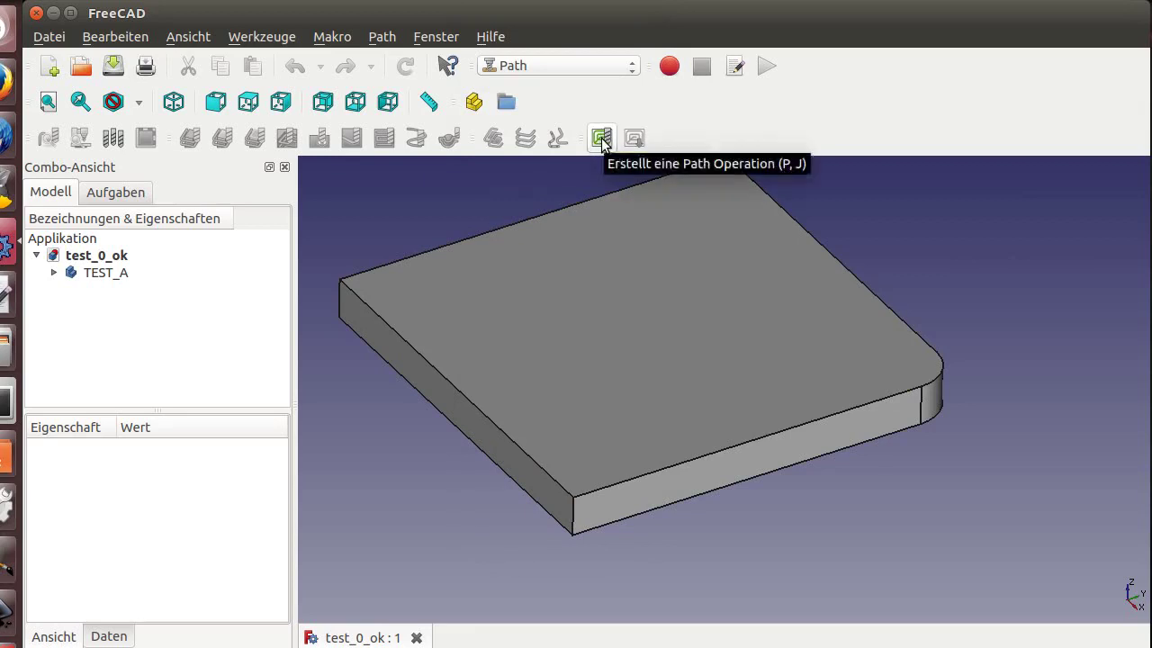
pyautogui.click(602, 140)
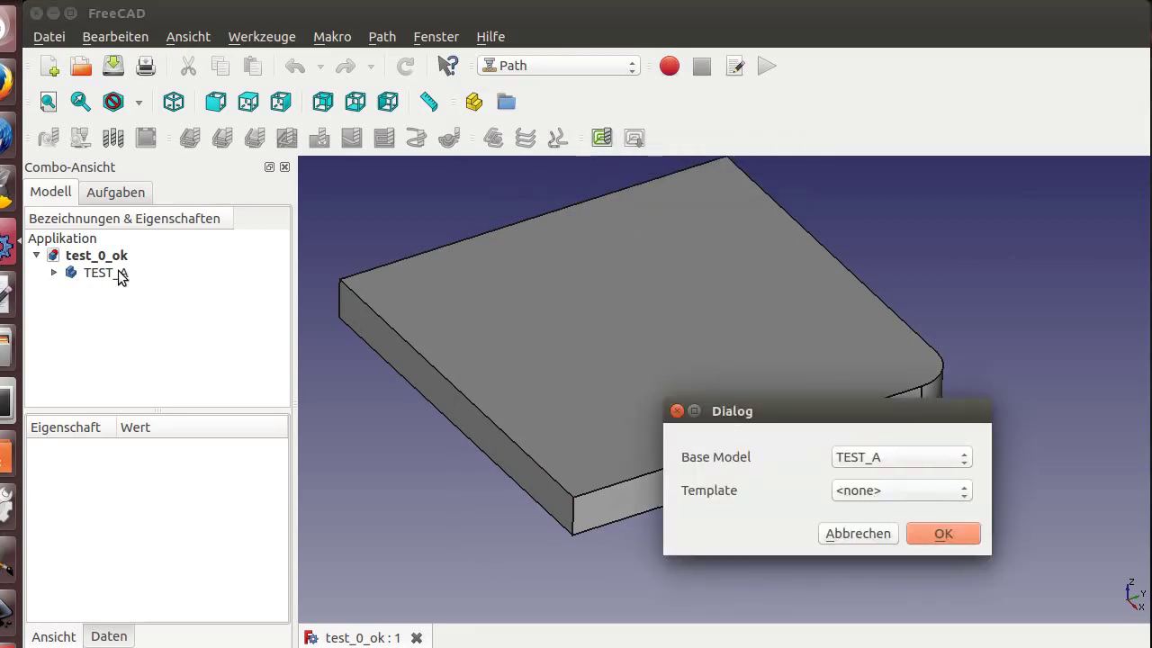
pyautogui.click(956, 533)
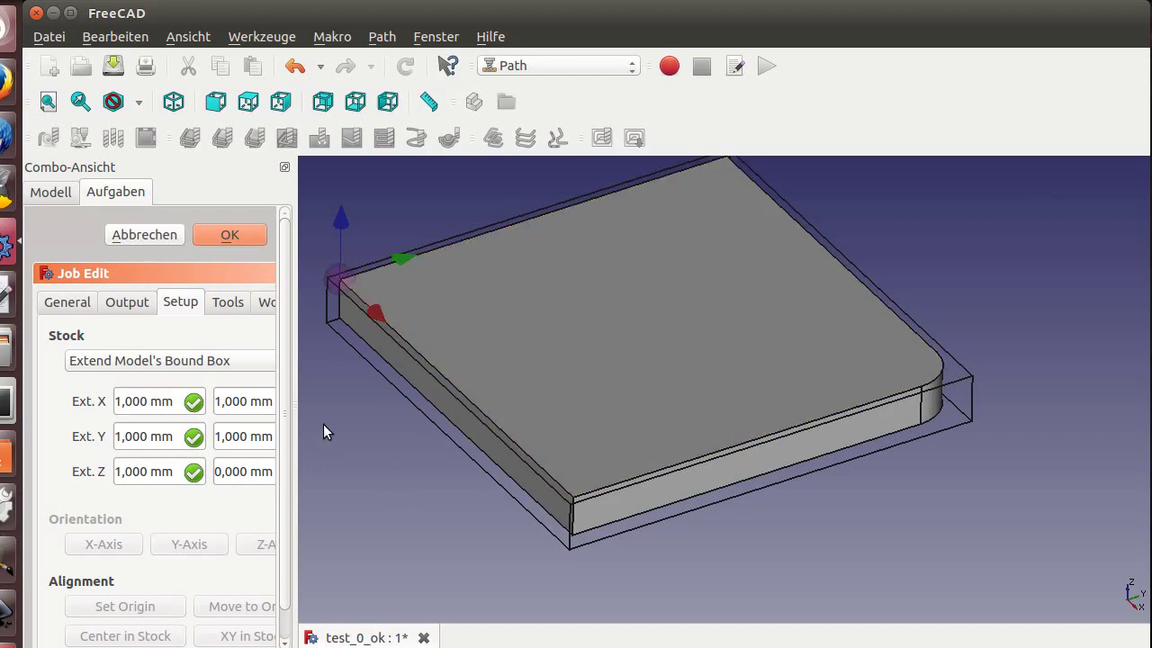
pyautogui.click(227, 236)
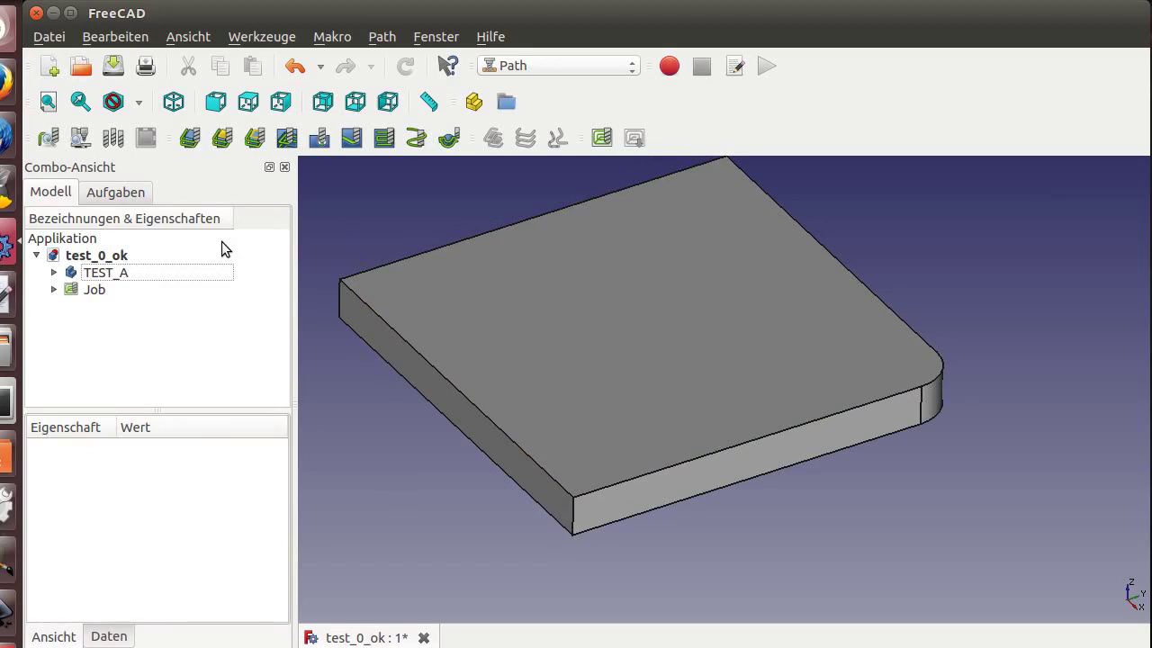
# Edit the Default Tool controller with horizontal feed 400 and vertical feed 100.
pyautogui.click(54, 289)
pyautogui.click(119, 309)
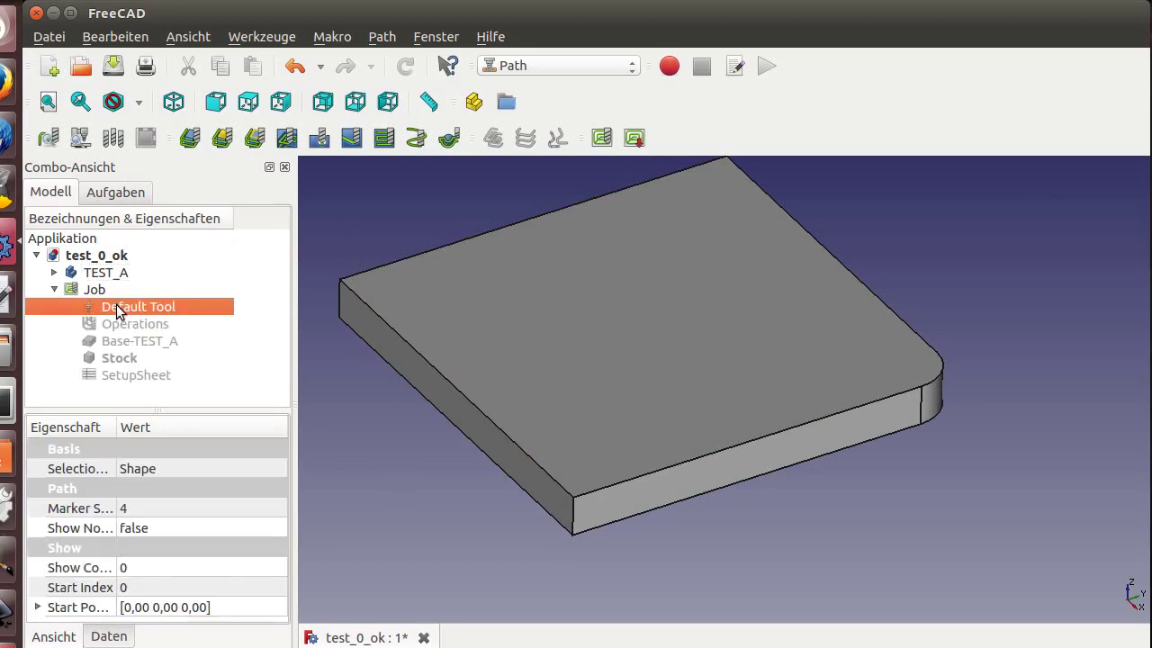
pyautogui.doubleClick(117, 308)
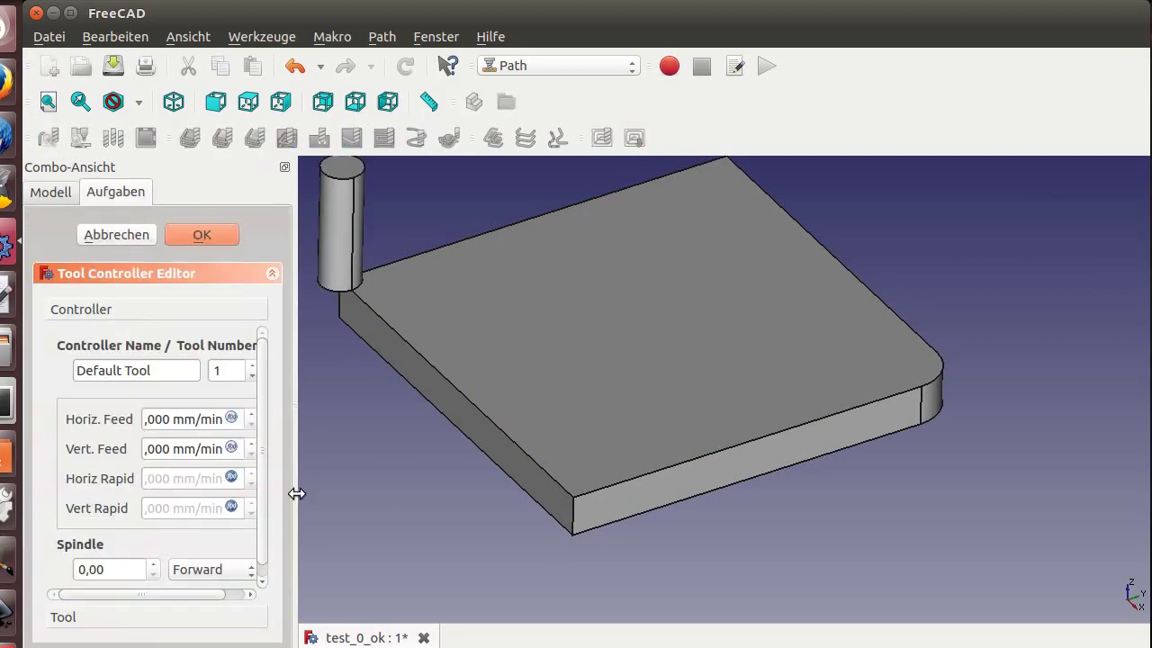
pyautogui.moveTo(296, 493); pyautogui.dragTo(356, 491)
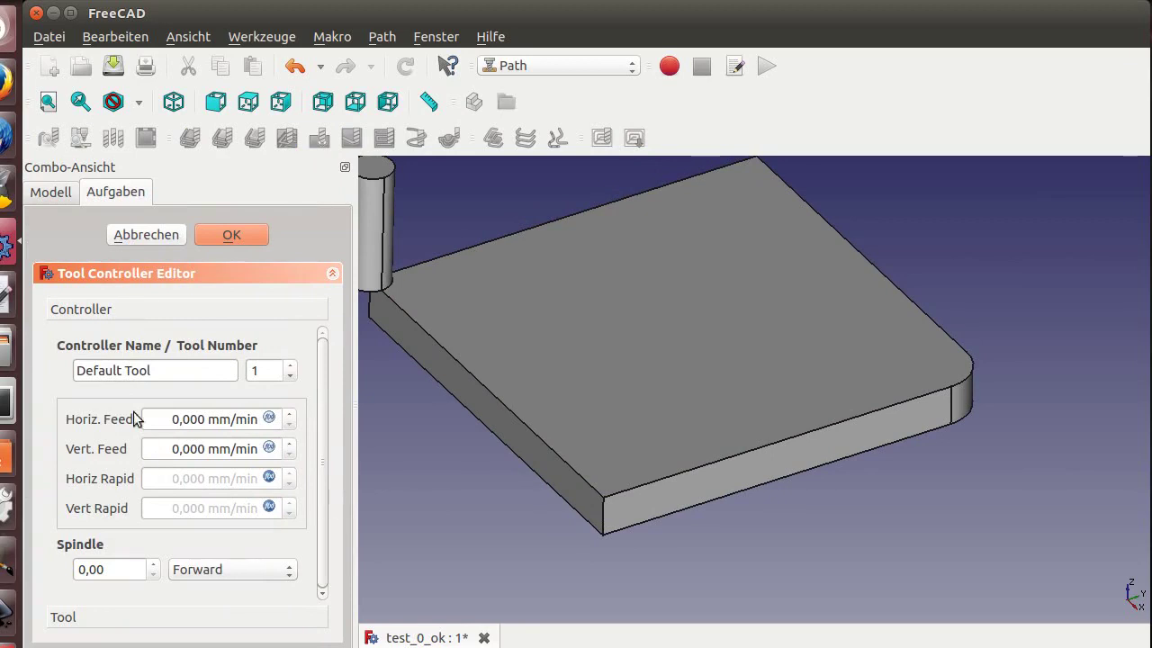
pyautogui.moveTo(172, 419); pyautogui.dragTo(179, 421)
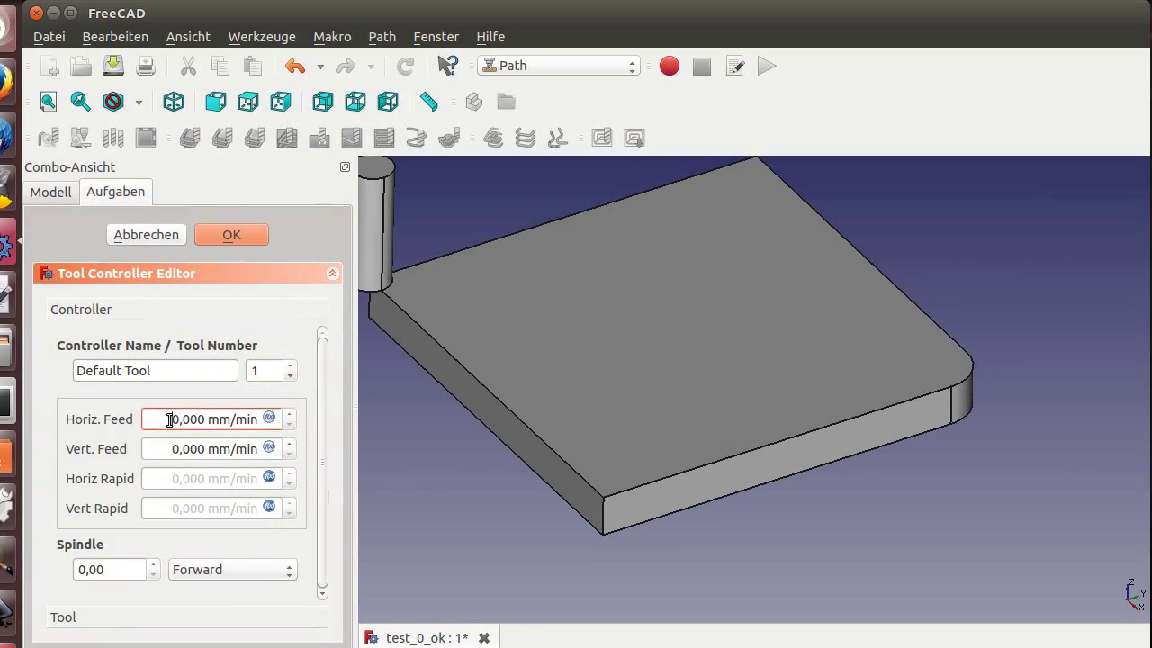
pyautogui.click(269, 417)
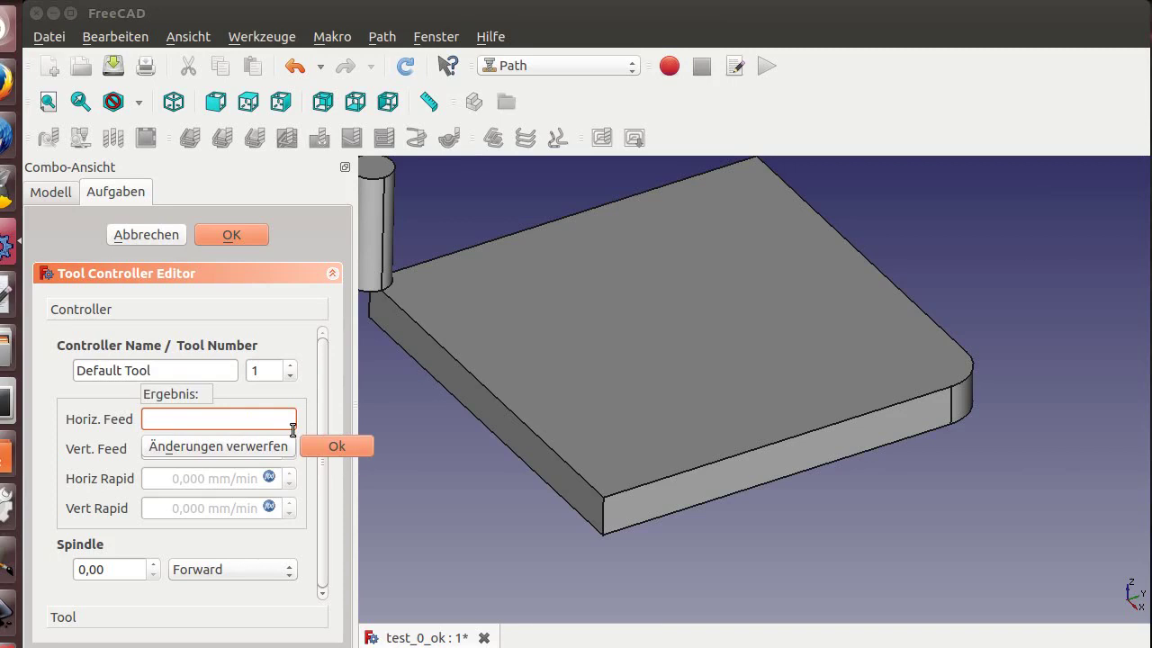
pyautogui.write('400')
pyautogui.press('Return')
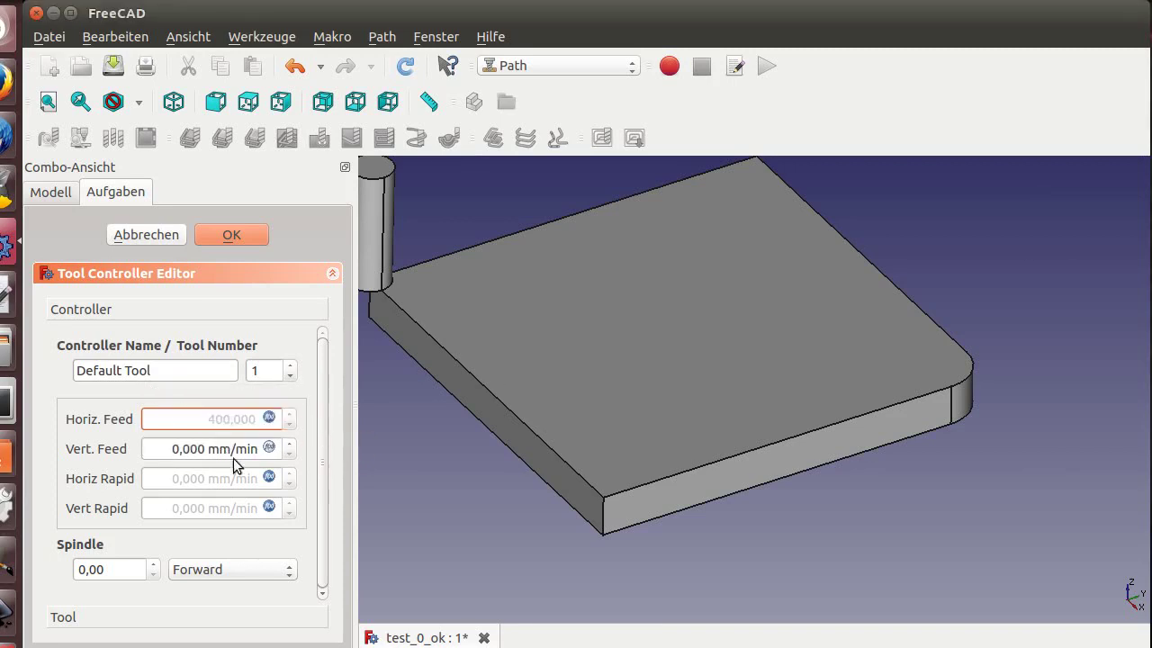
pyautogui.click(269, 447)
pyautogui.write('100')
pyautogui.press('Return')
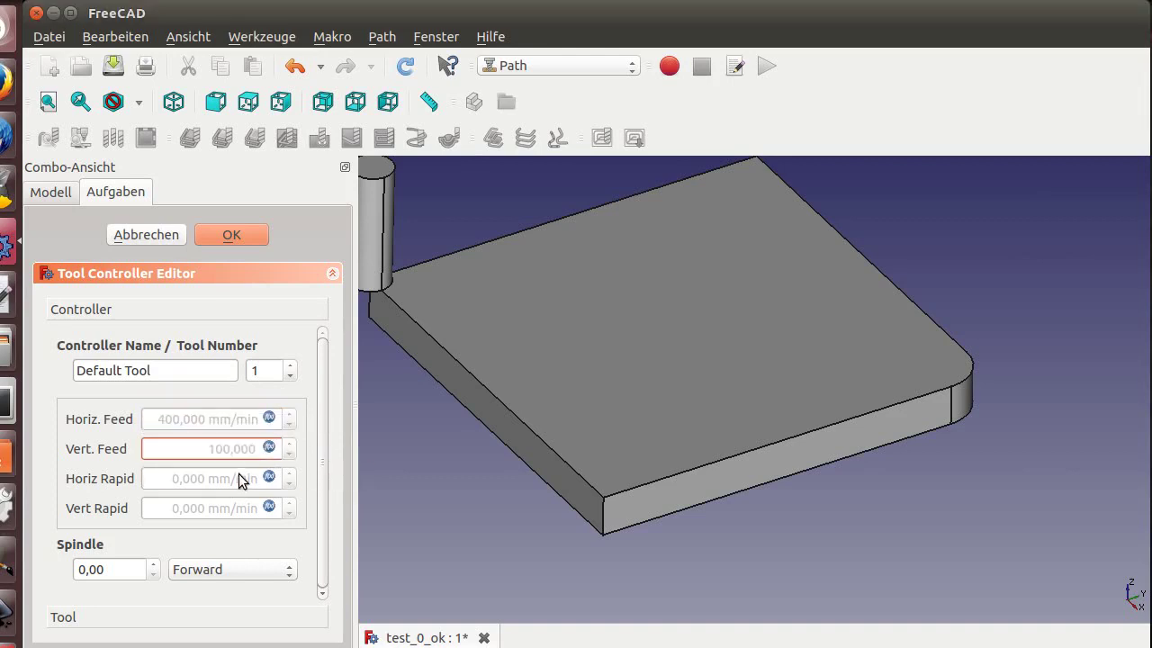
# Set spindle speed to 2000, review the tool properties and accept the controller.
pyautogui.doubleClick(125, 570)
pyautogui.click(125, 570)
pyautogui.write('2000')
pyautogui.press('Return')
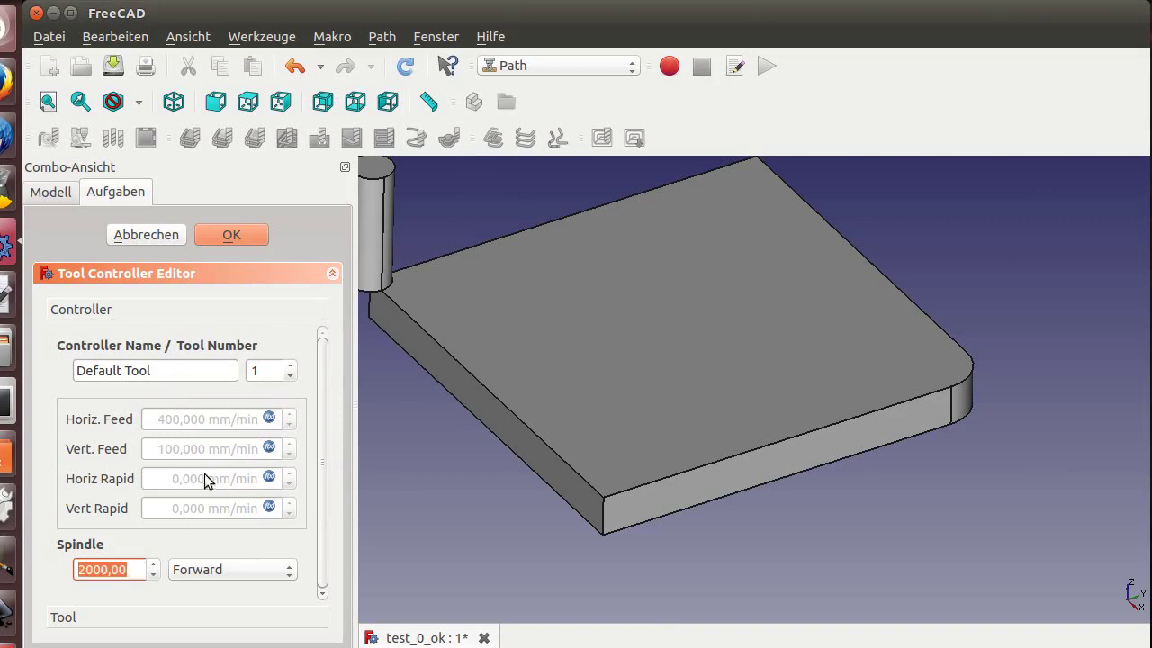
pyautogui.click(82, 617)
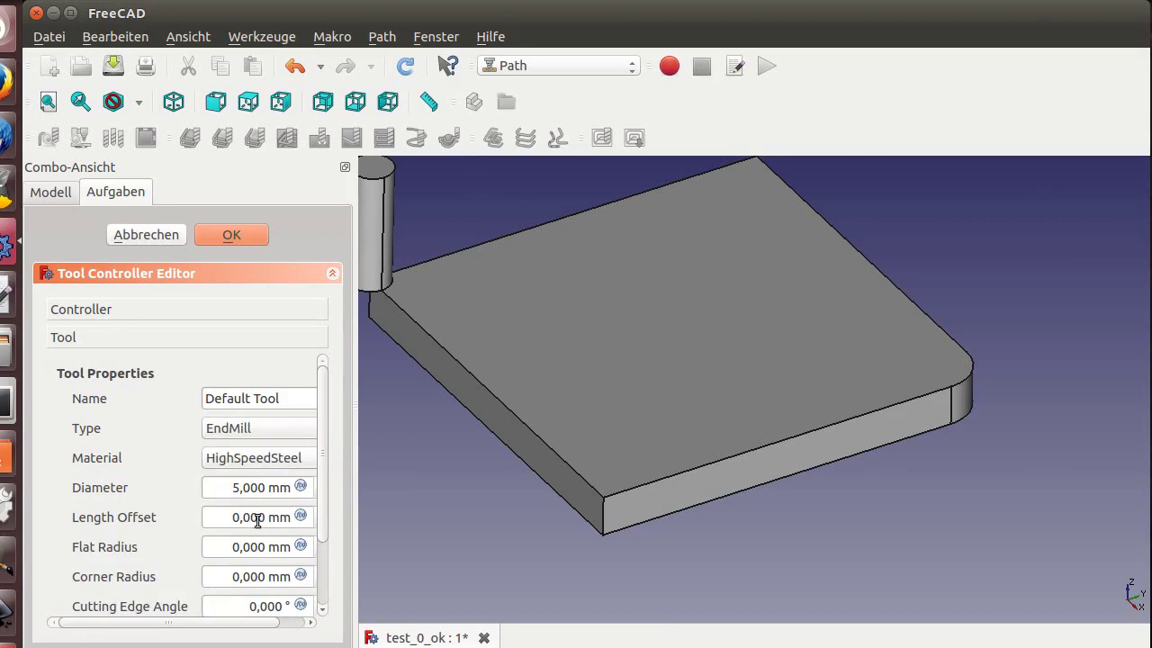
pyautogui.scroll(-3, 195, 569)
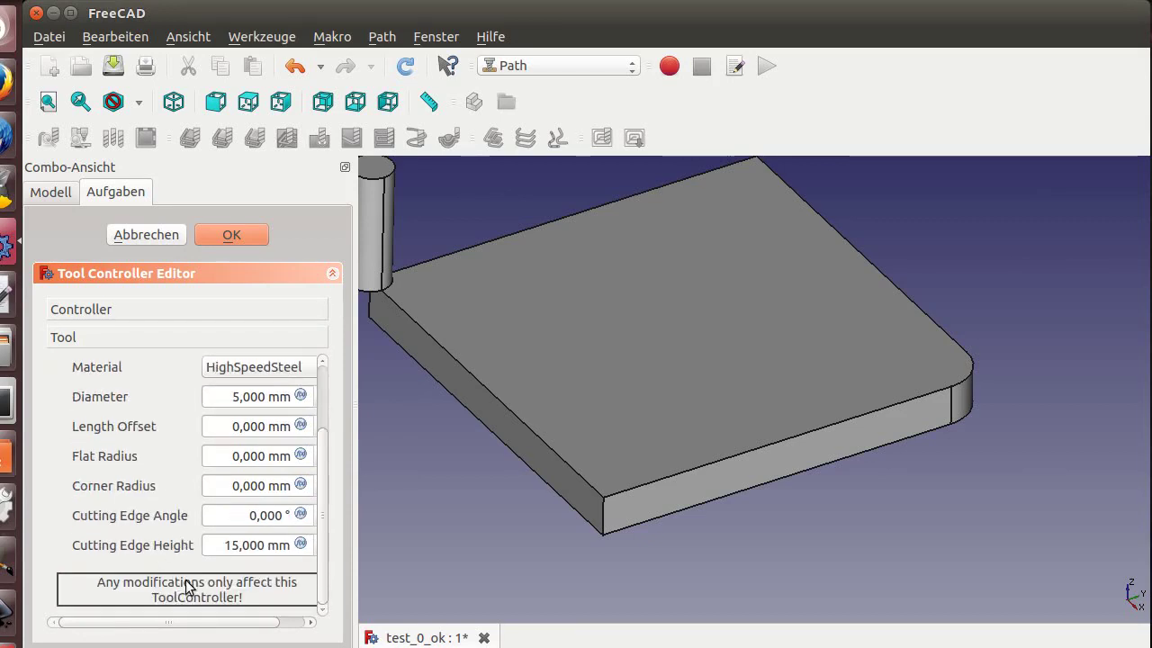
pyautogui.scroll(2, 187, 400)
pyautogui.scroll(1, 187, 400)
pyautogui.click(216, 234)
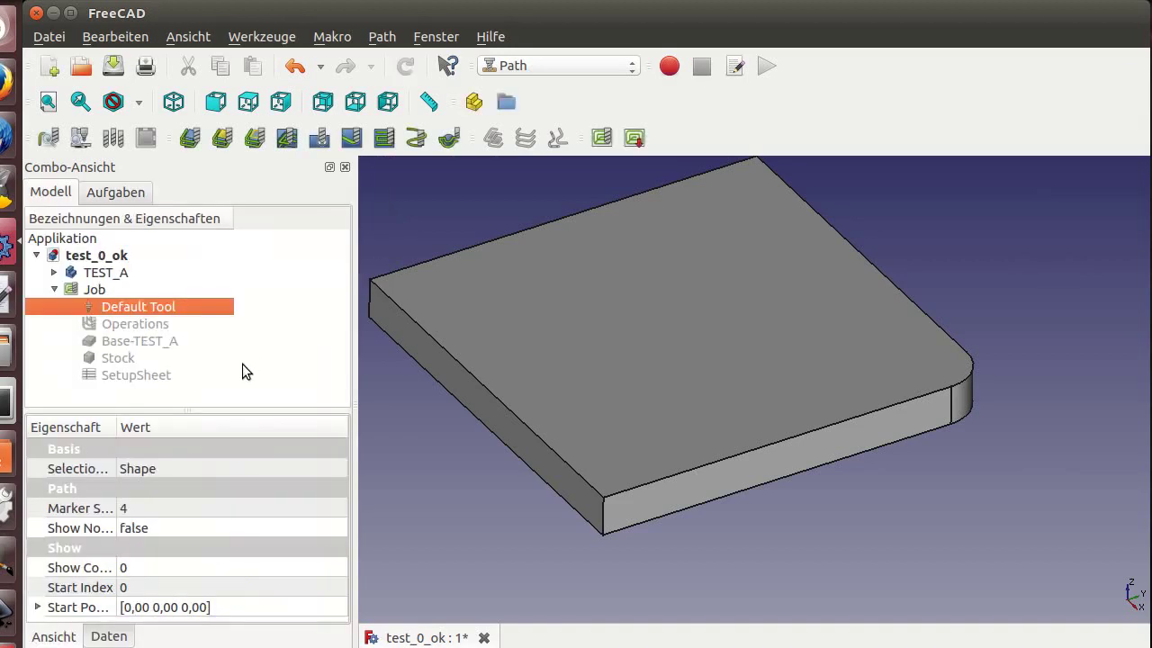
# Create a Profile operation from the model's selected top face.
pyautogui.click(639, 322)
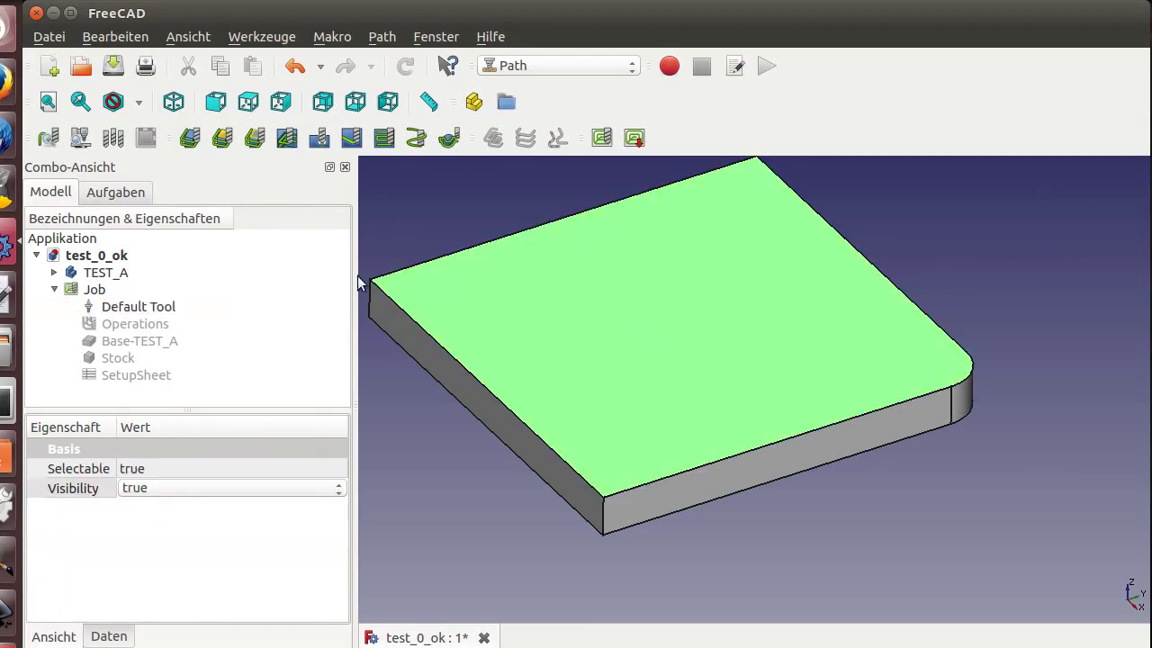
pyautogui.click(222, 138)
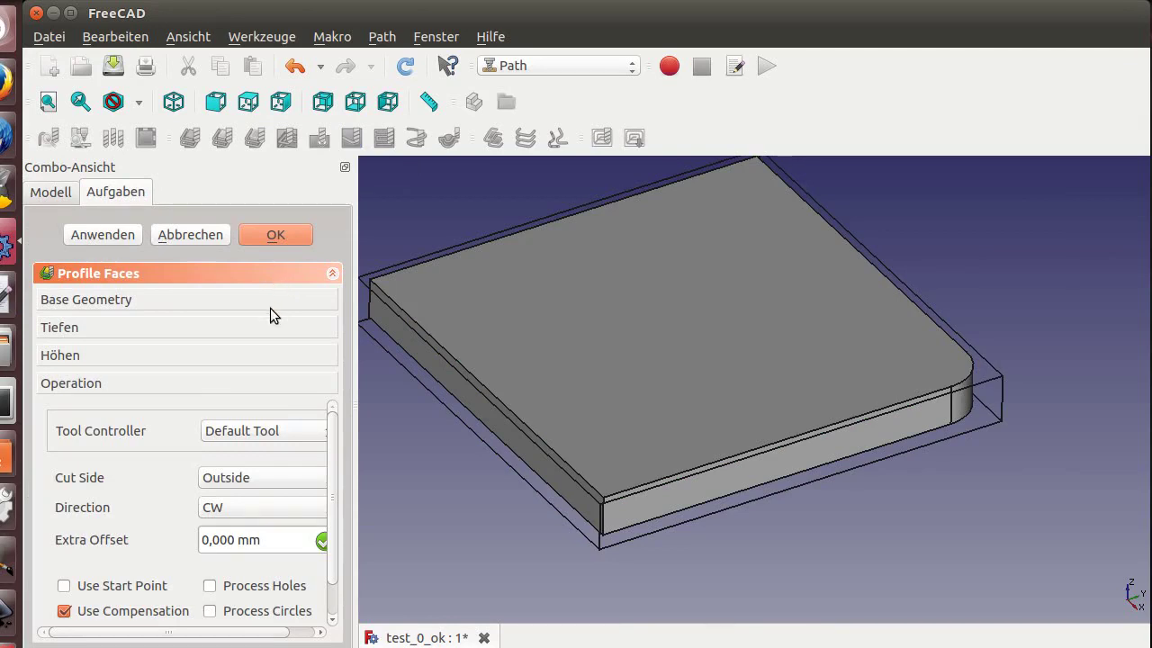
pyautogui.scroll(-1, 225, 438)
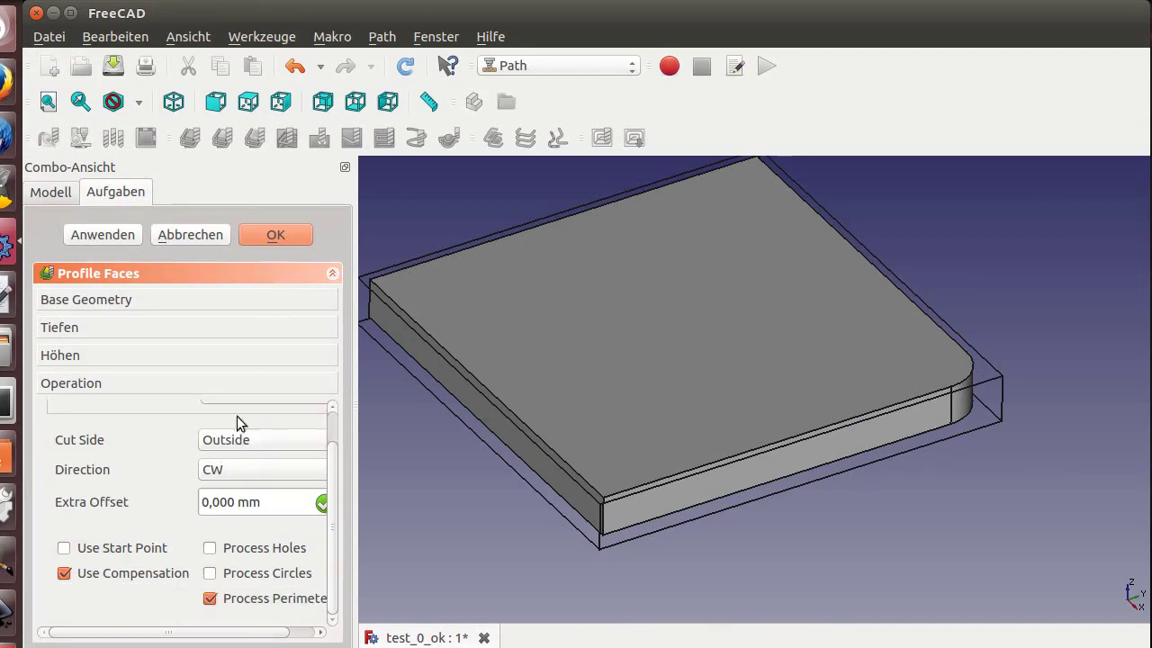
pyautogui.scroll(1, 255, 438)
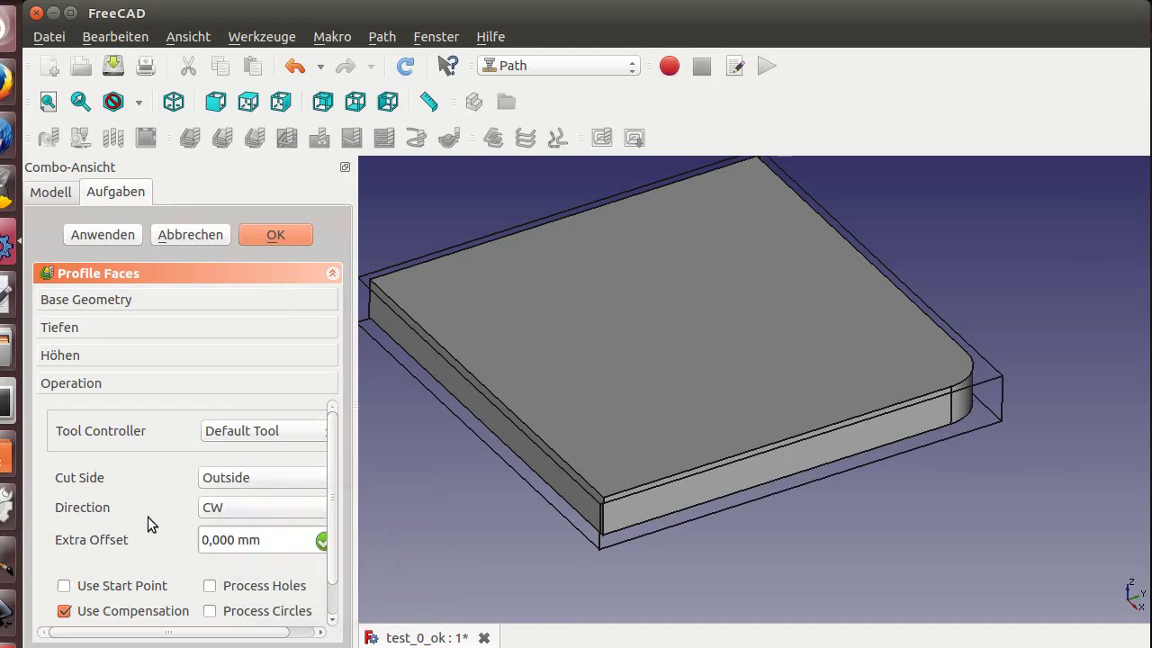
pyautogui.scroll(-1, 185, 502)
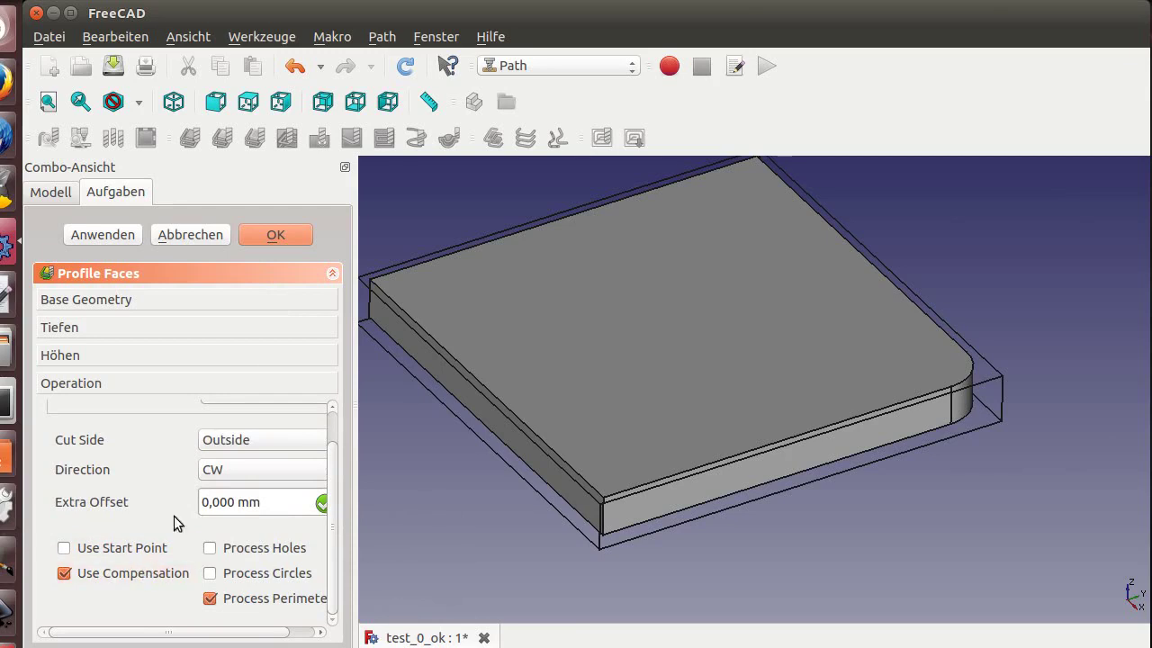
# Set the profile's final depth to -4 and step down to 1.5.
pyautogui.click(47, 329)
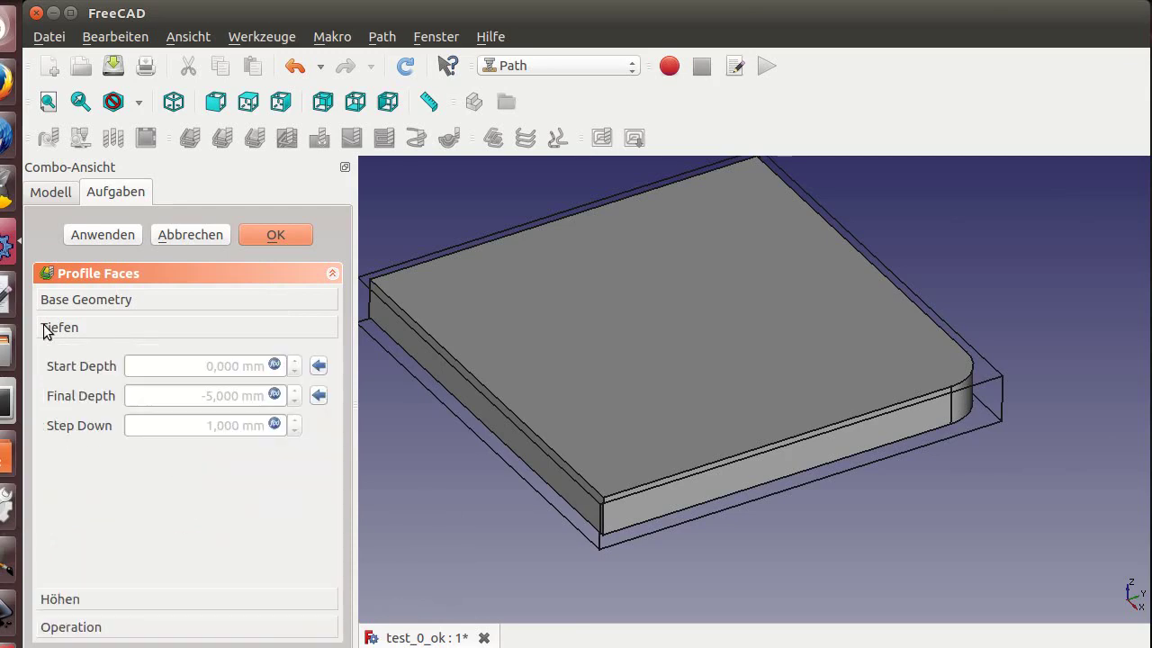
pyautogui.click(273, 394)
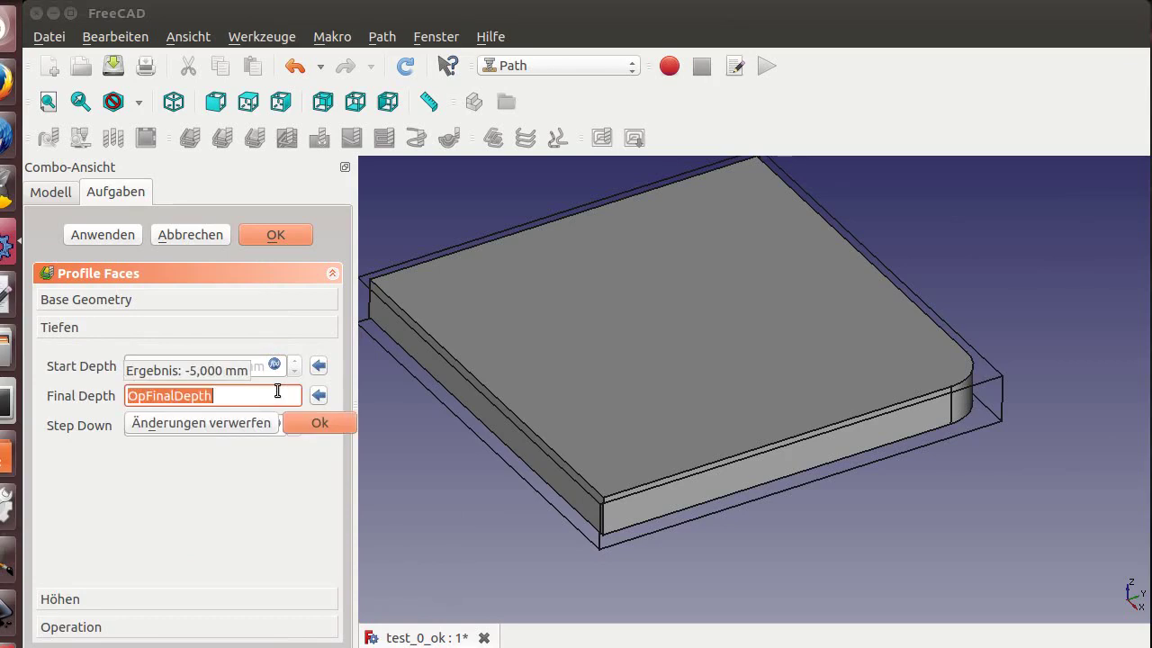
pyautogui.write('-')
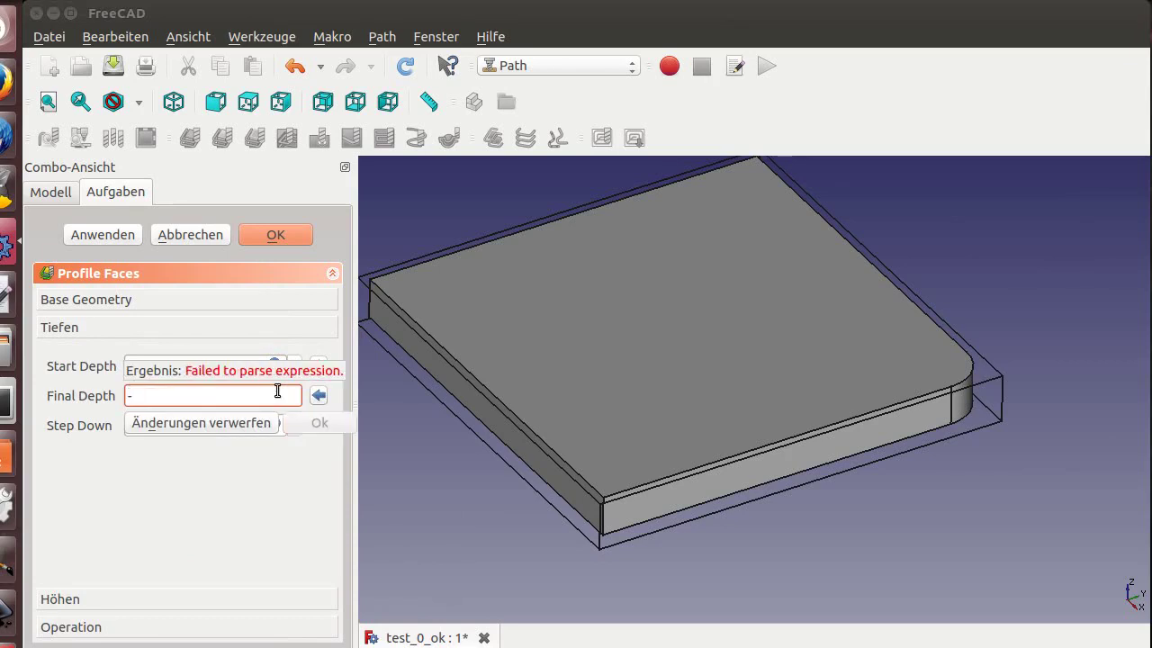
pyautogui.write('4')
pyautogui.press('Return')
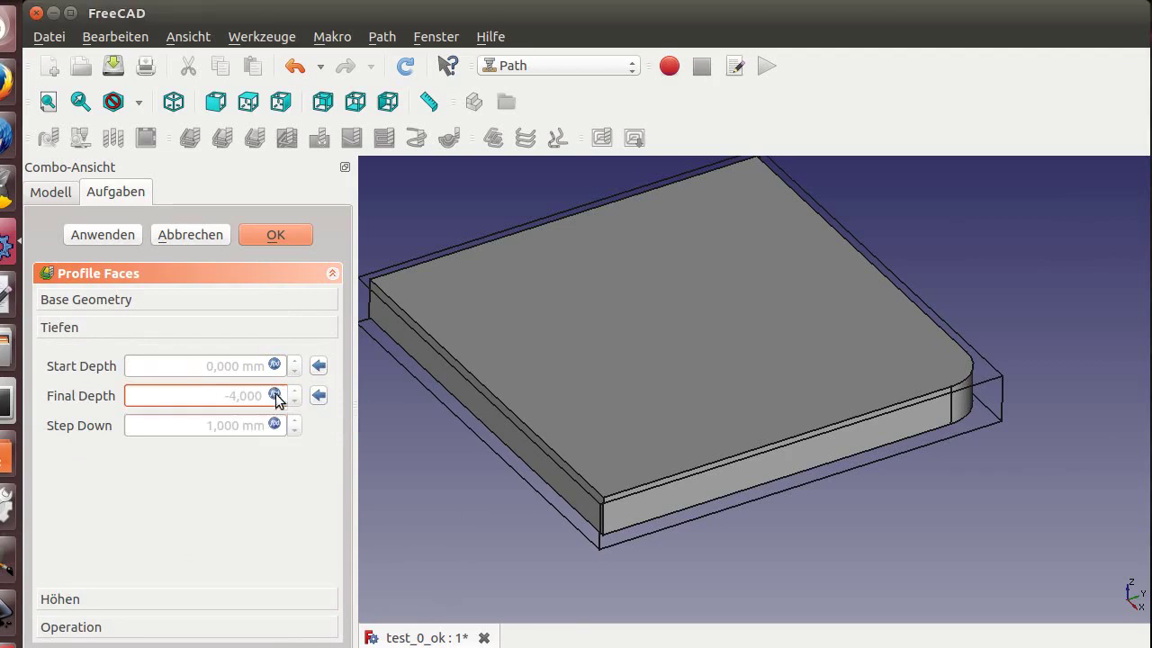
pyautogui.click(276, 424)
pyautogui.write('1')
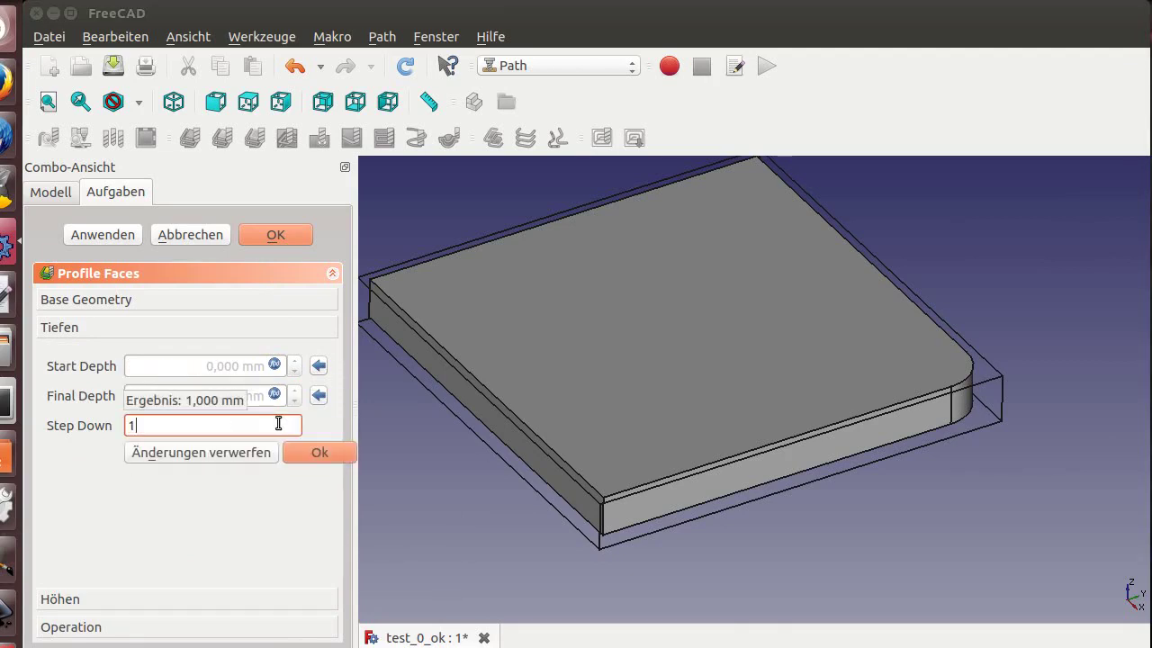
pyautogui.write('.5')
pyautogui.press('Return')
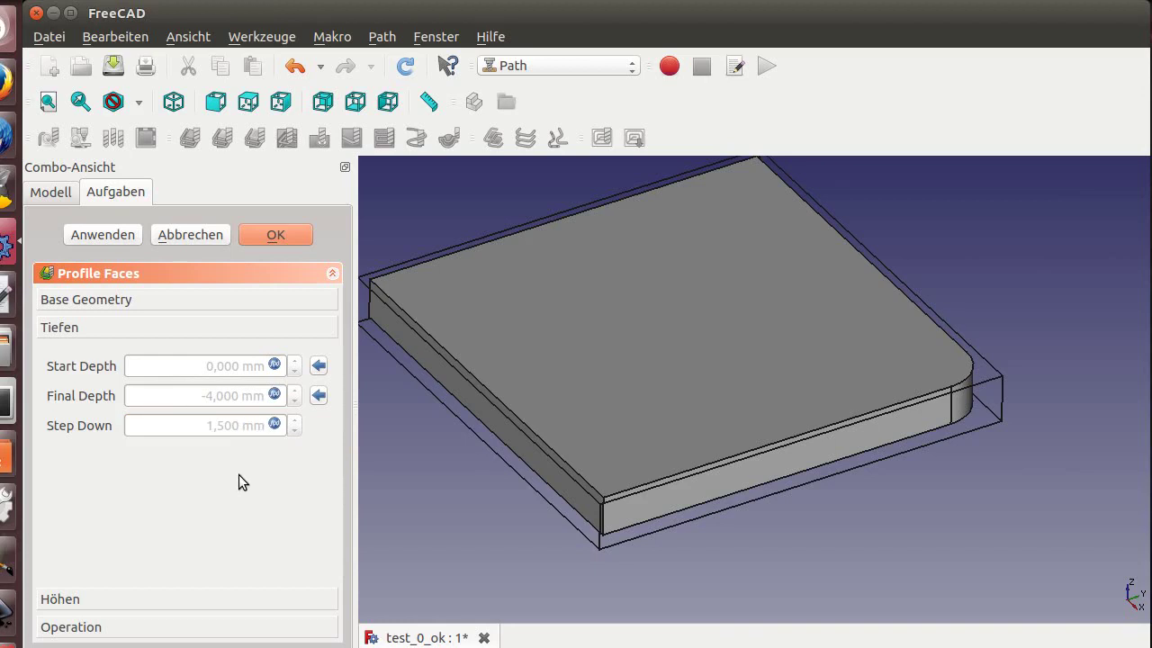
# Generate the profile toolpath and review the rounded corner and height settings.
pyautogui.click(123, 234)
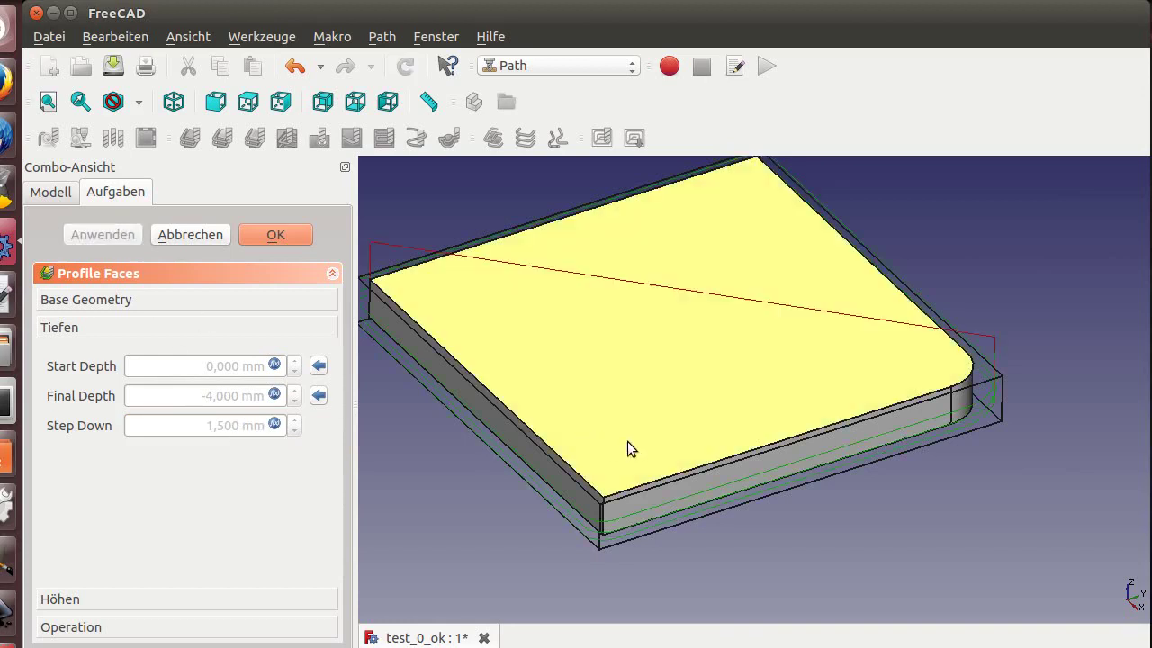
pyautogui.moveTo(639, 417)
pyautogui.mouseDown(button='middle')
pyautogui.moveTo(669, 489)
pyautogui.moveTo(683, 420)
pyautogui.moveTo(741, 411)
pyautogui.moveTo(759, 473)
pyautogui.moveTo(689, 473)
pyautogui.moveTo(591, 419)
pyautogui.moveTo(631, 471)
pyautogui.moveTo(701, 460)
pyautogui.moveTo(701, 478)
pyautogui.moveTo(654, 431)
pyautogui.mouseUp(button='middle')
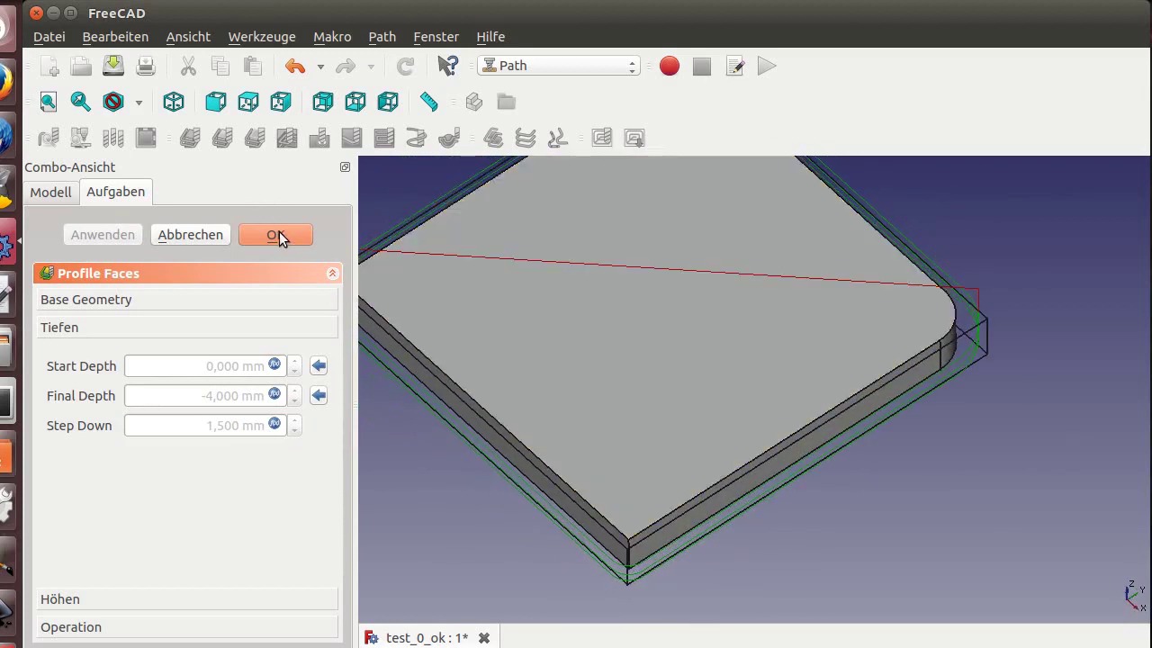
pyautogui.click(97, 621)
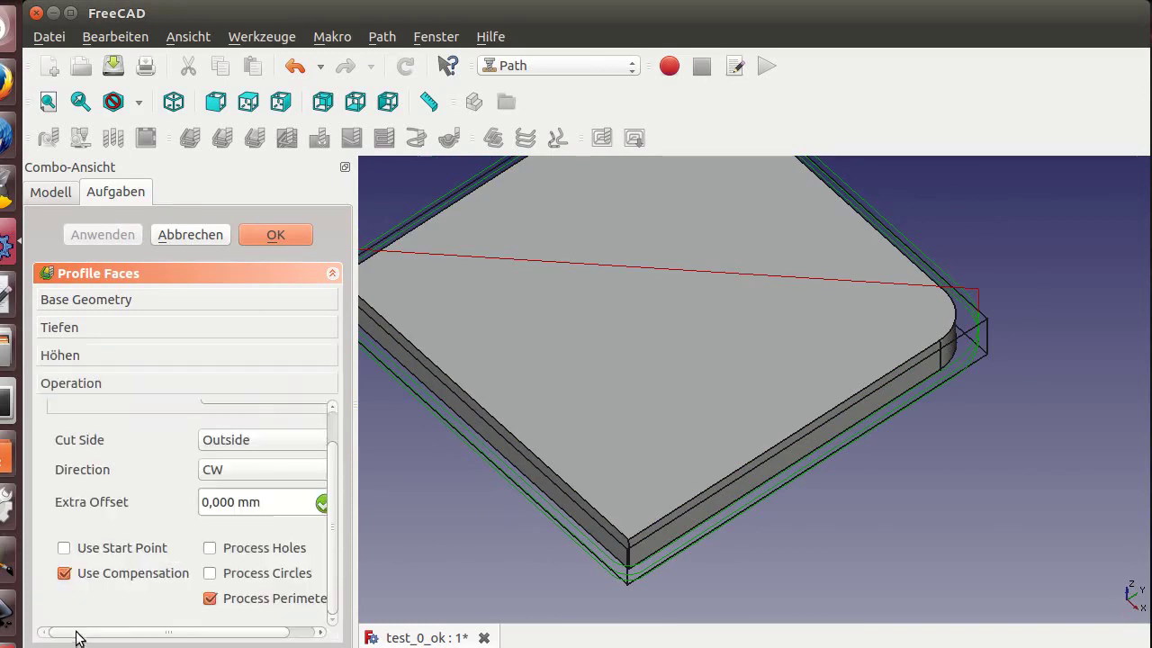
pyautogui.click(66, 356)
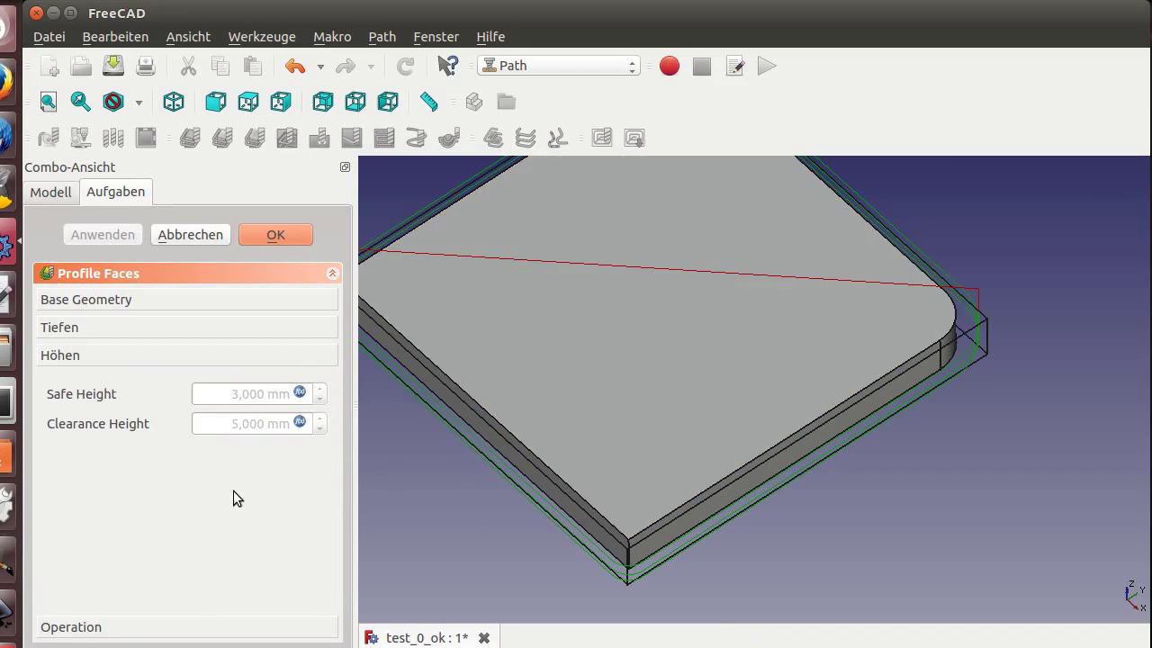
pyautogui.click(71, 627)
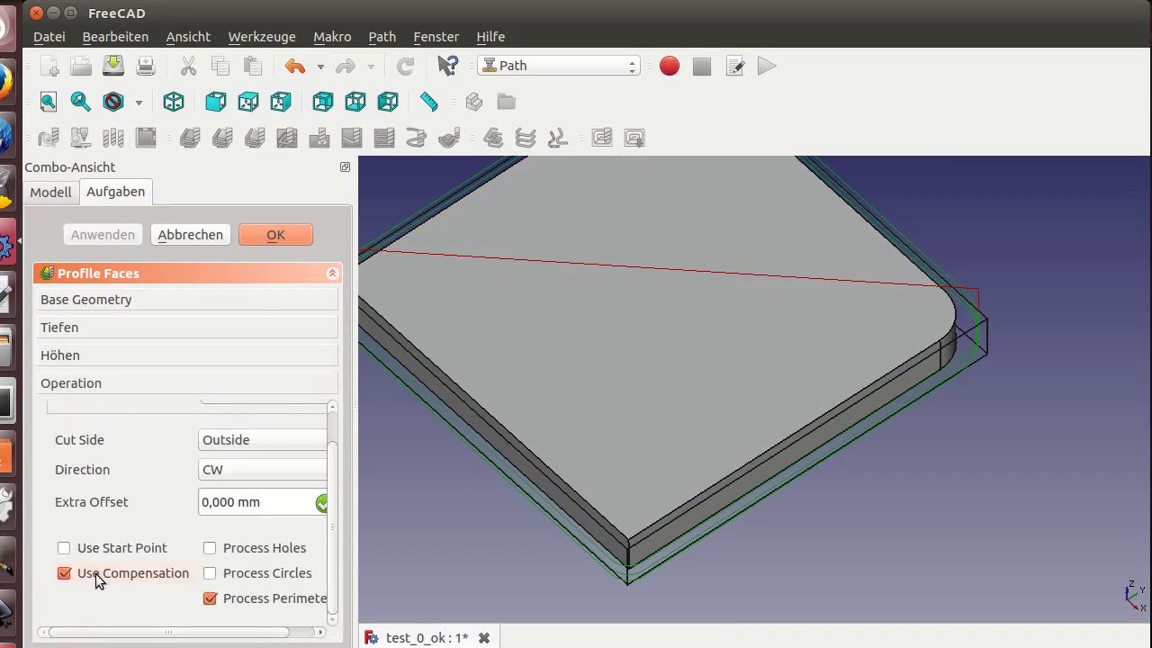
# Disable Use Compensation, regenerate and inspect the toolpath, then confirm the operation.
pyautogui.click(98, 577)
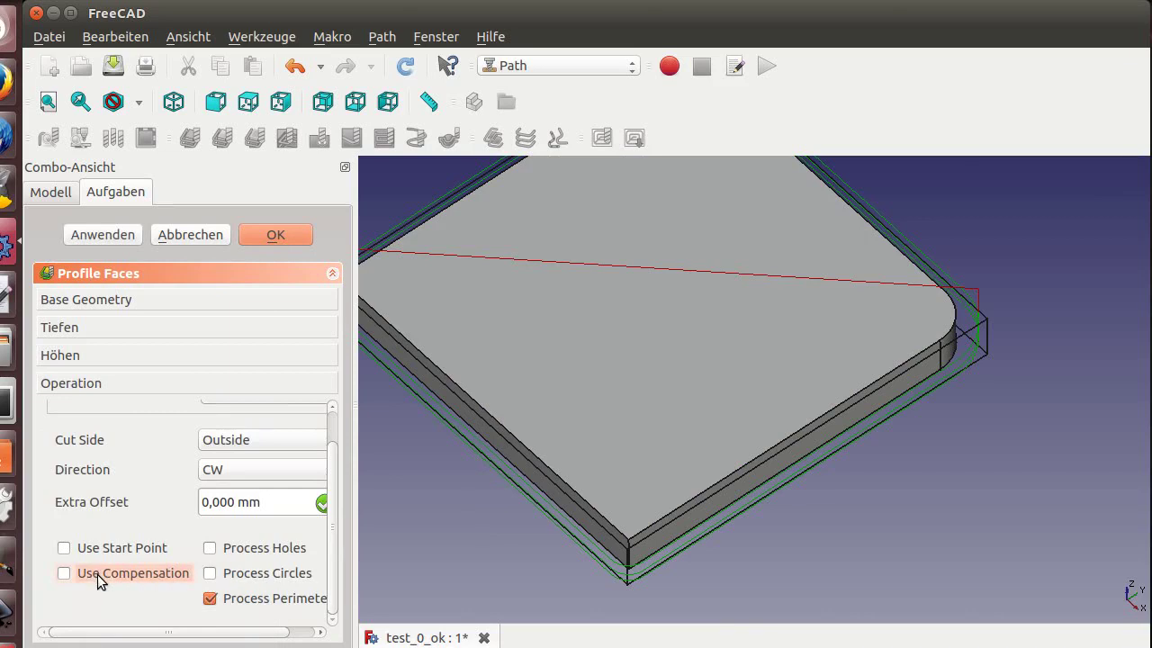
pyautogui.click(103, 235)
pyautogui.scroll(2, 755, 521)
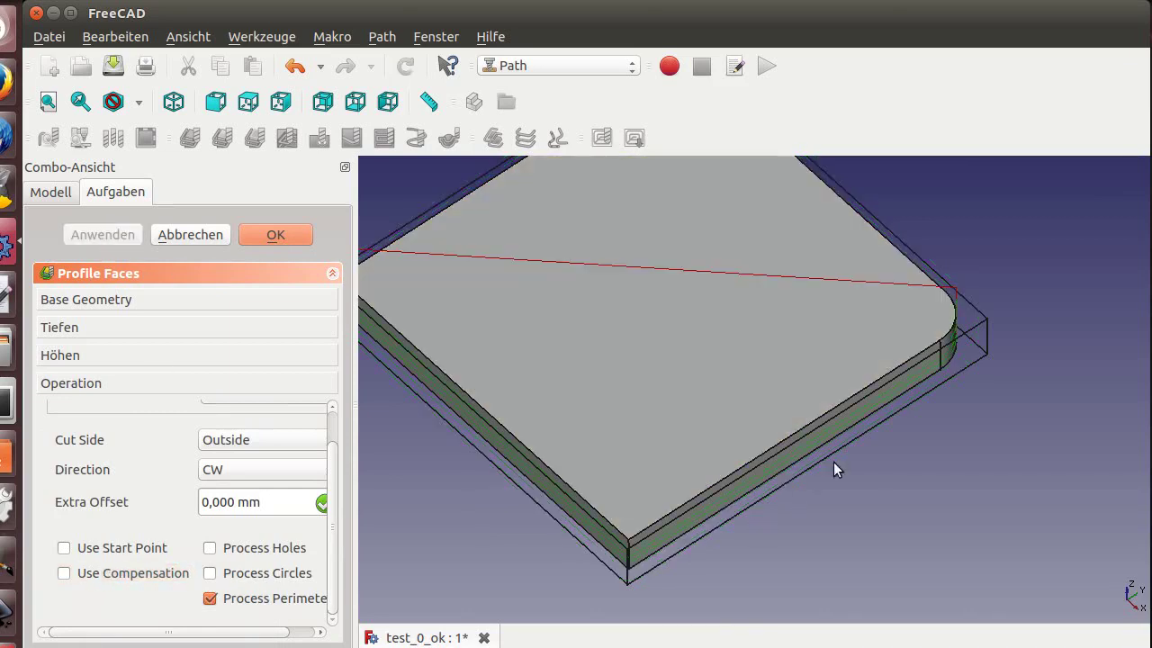
pyautogui.scroll(2, 833, 460)
pyautogui.moveTo(874, 422); pyautogui.dragTo(825, 351, button='middle')
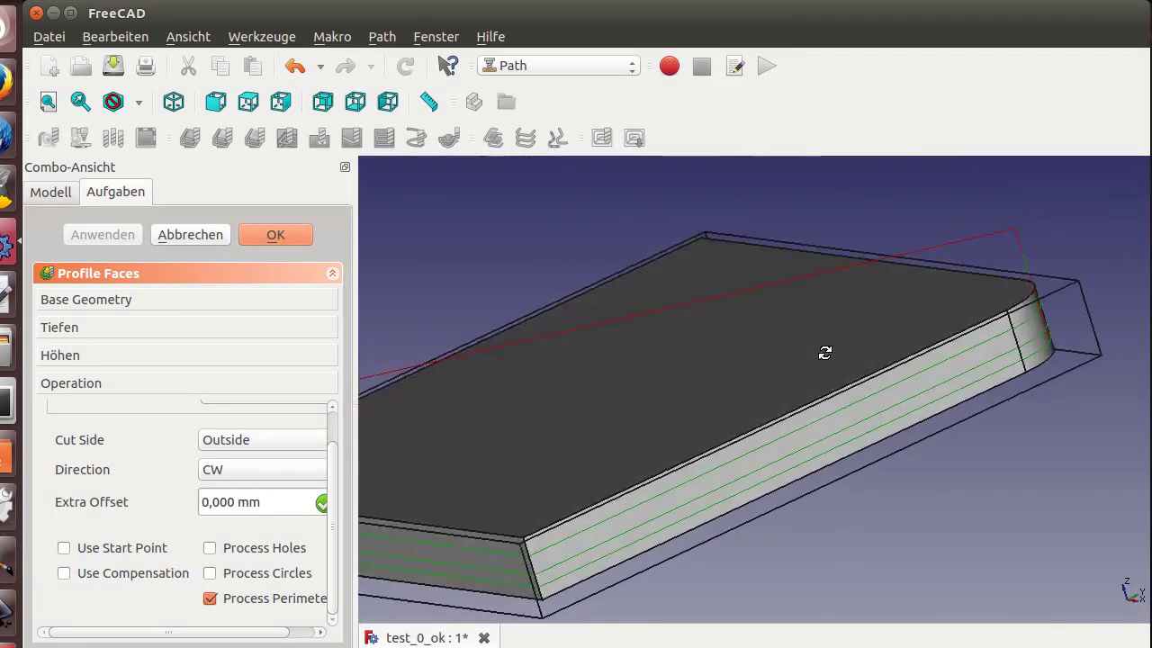
pyautogui.scroll(3, 902, 455)
pyautogui.scroll(-2, 828, 396)
pyautogui.moveTo(828, 396)
pyautogui.mouseDown(button='middle')
pyautogui.moveTo(725, 402)
pyautogui.moveTo(687, 429)
pyautogui.moveTo(887, 393)
pyautogui.moveTo(889, 432)
pyautogui.moveTo(825, 437)
pyautogui.mouseUp(button='middle')
pyautogui.click(278, 232)
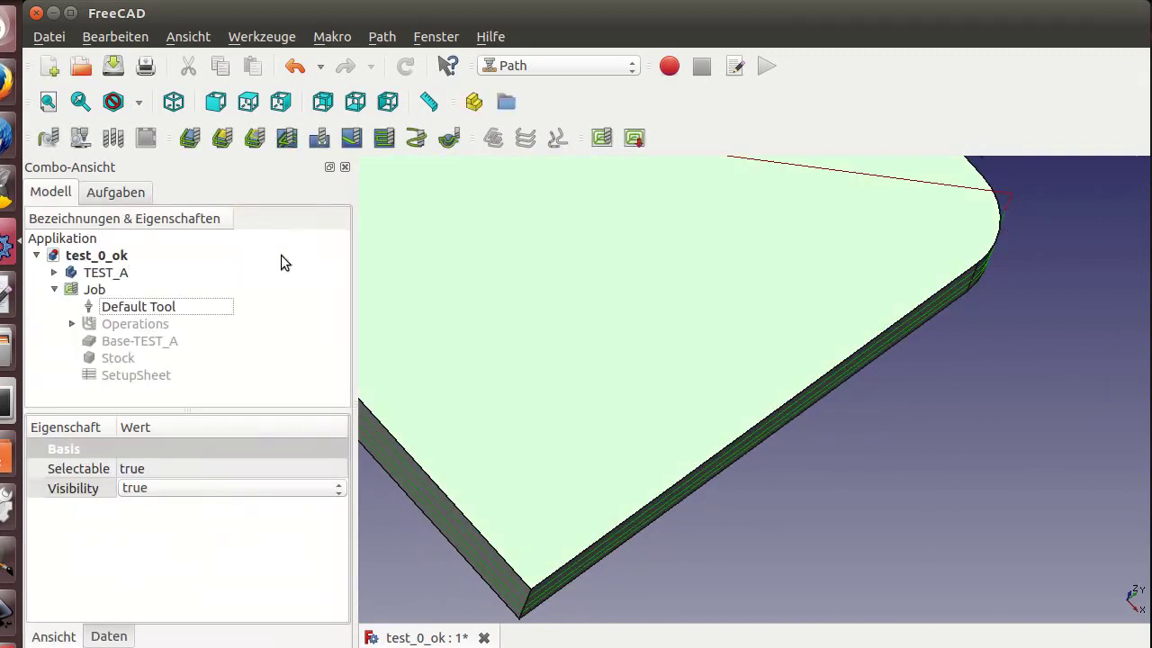
# Select the Profile_Faces operation under the Job's Operations and show its view properties.
pyautogui.click(72, 324)
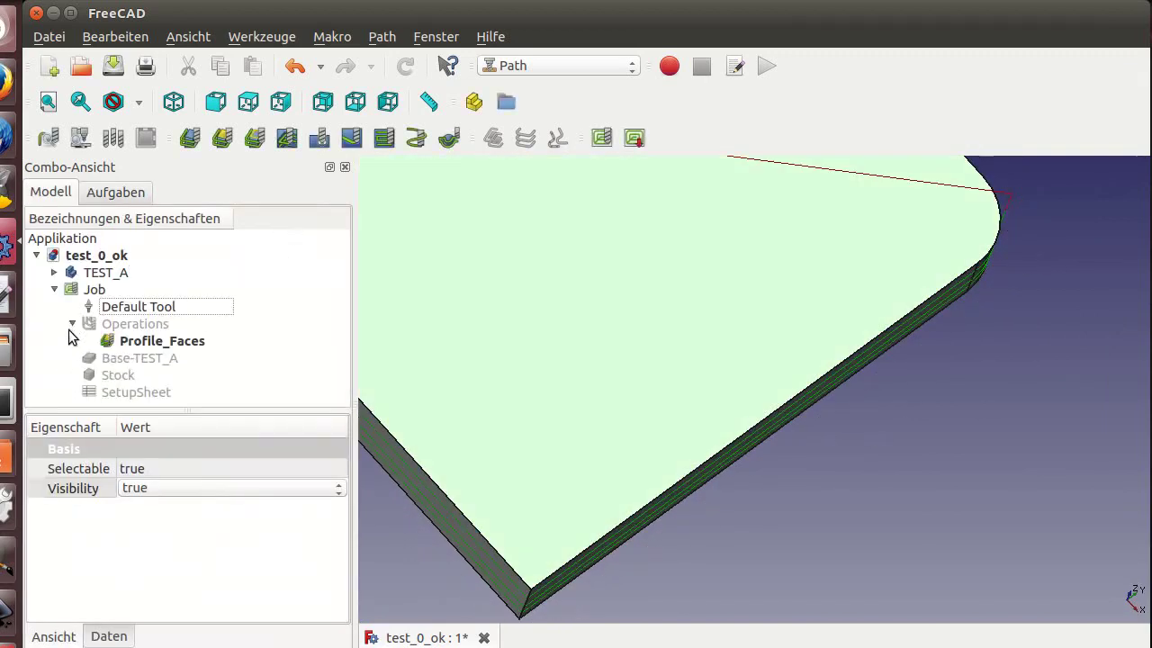
pyautogui.click(158, 347)
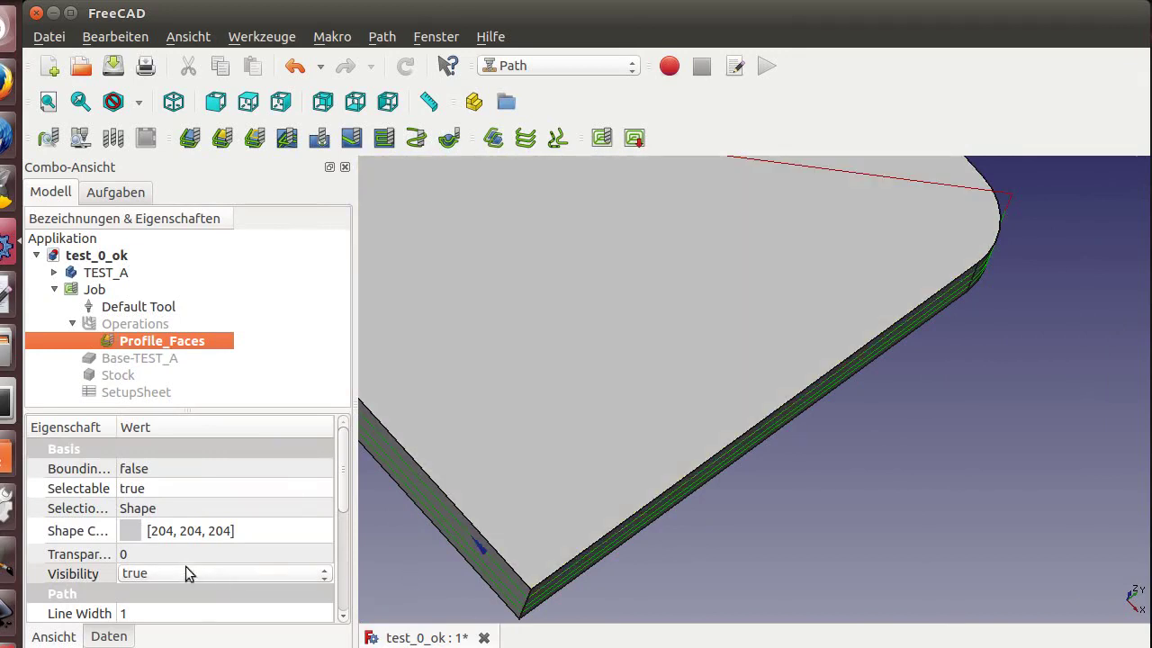
pyautogui.click(186, 574)
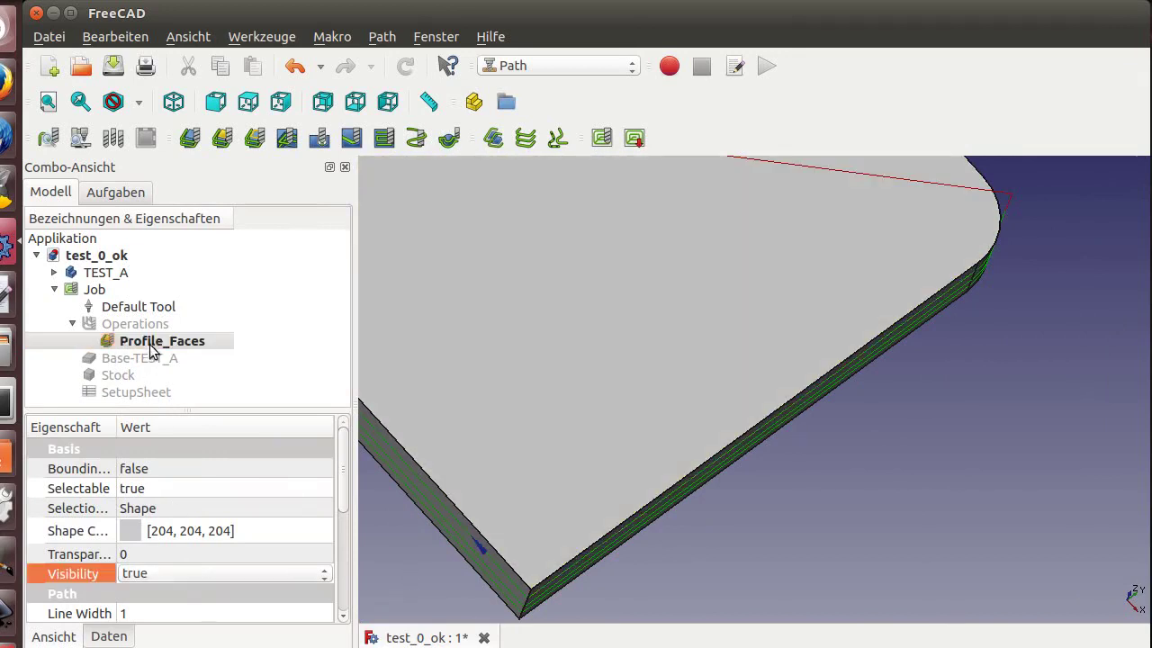
pyautogui.click(180, 340)
pyautogui.moveTo(342, 494); pyautogui.dragTo(343, 585)
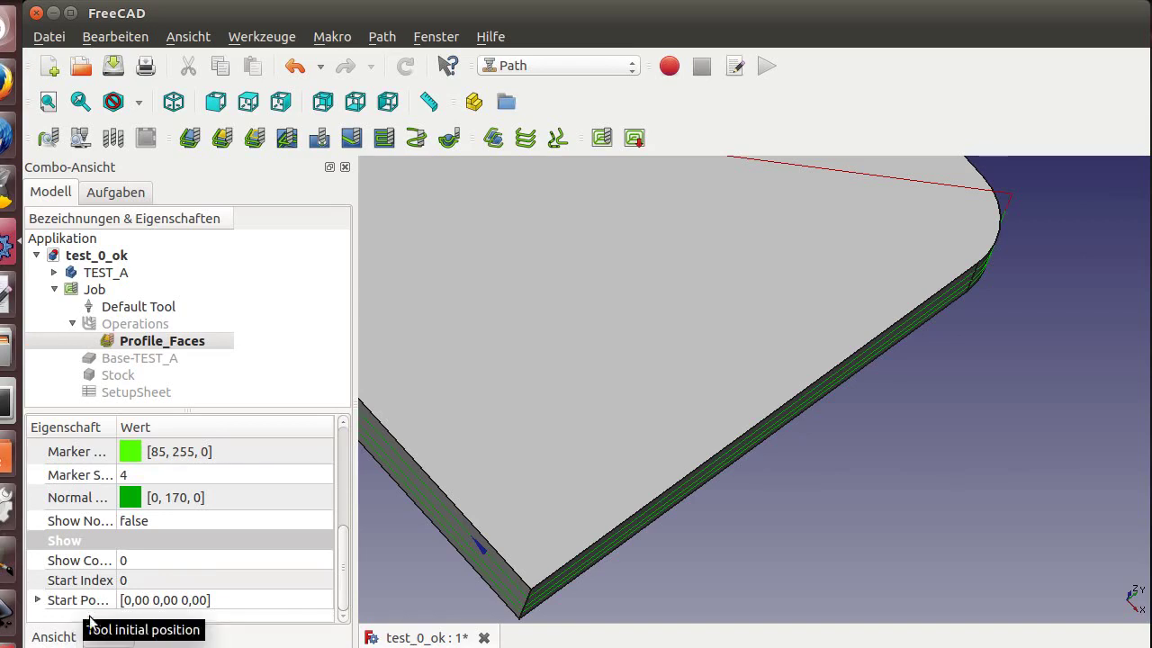
# Set the tool's initial position to x 50, y 25.
pyautogui.click(38, 600)
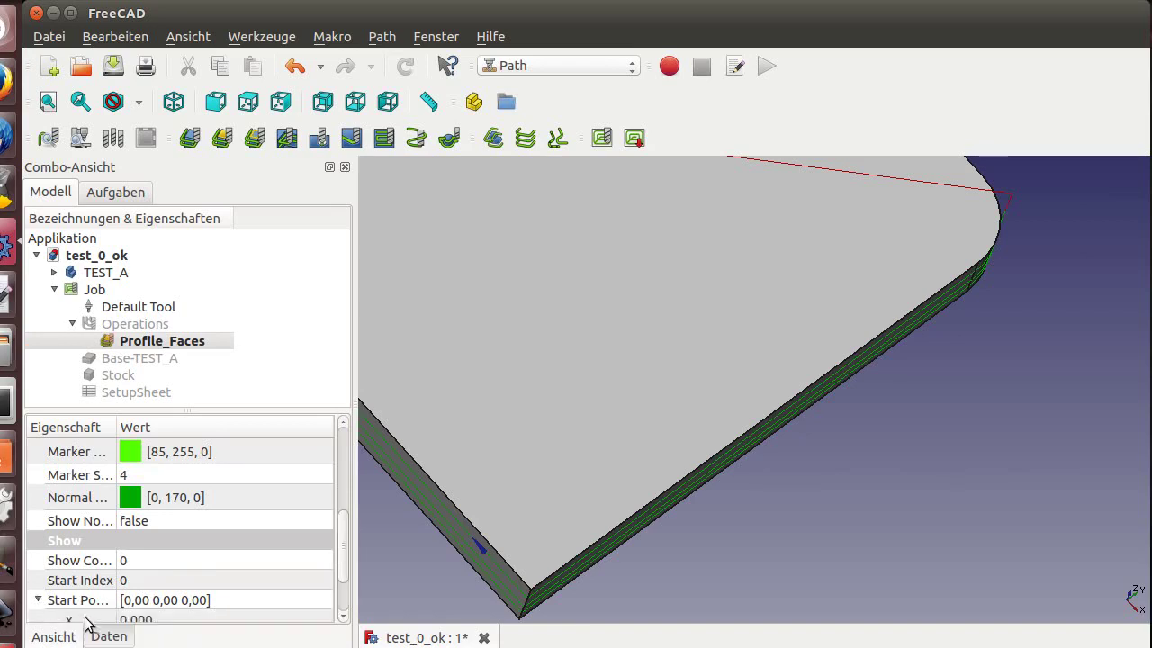
pyautogui.moveTo(343, 576); pyautogui.dragTo(322, 614)
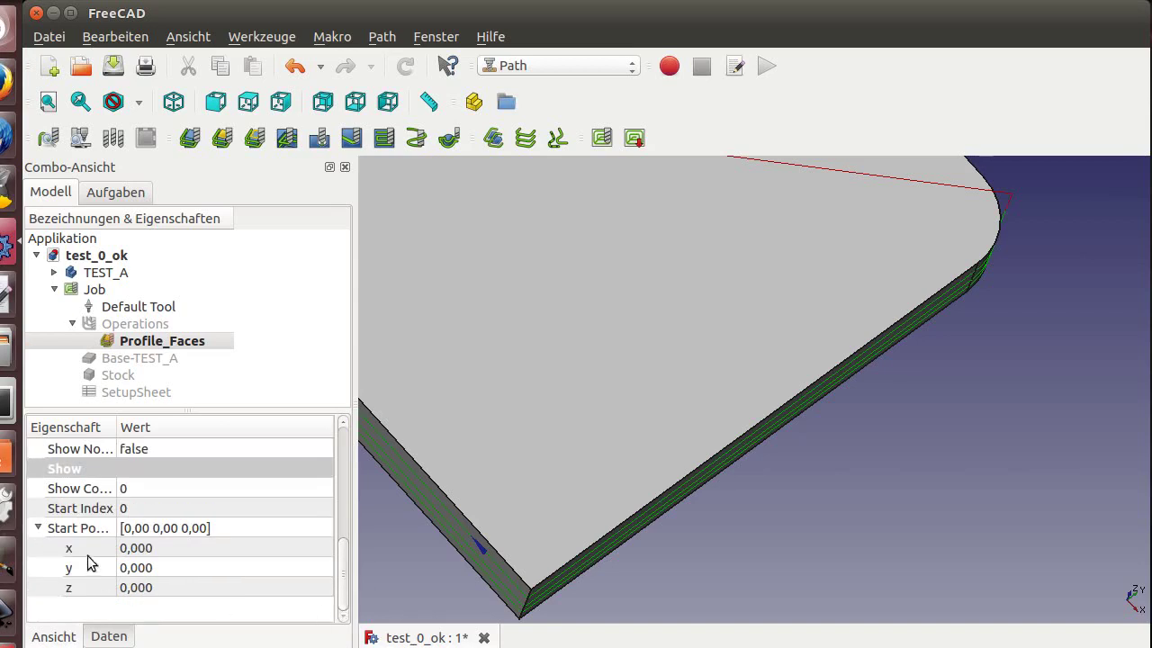
pyautogui.click(137, 549)
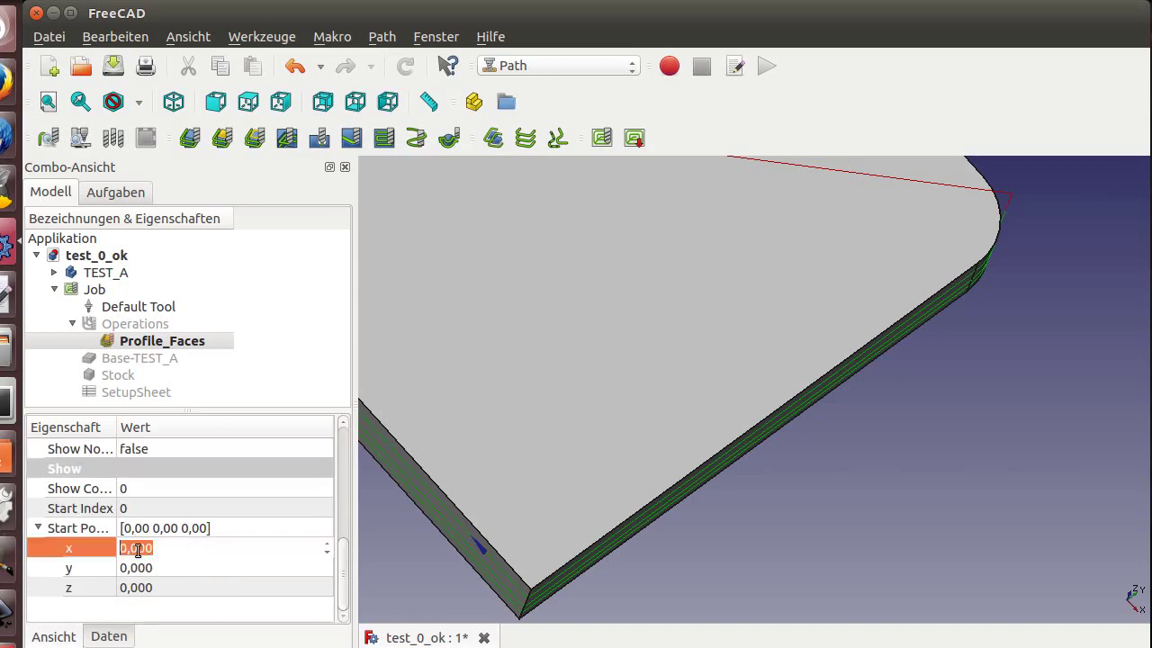
pyautogui.write('50')
pyautogui.press('Return')
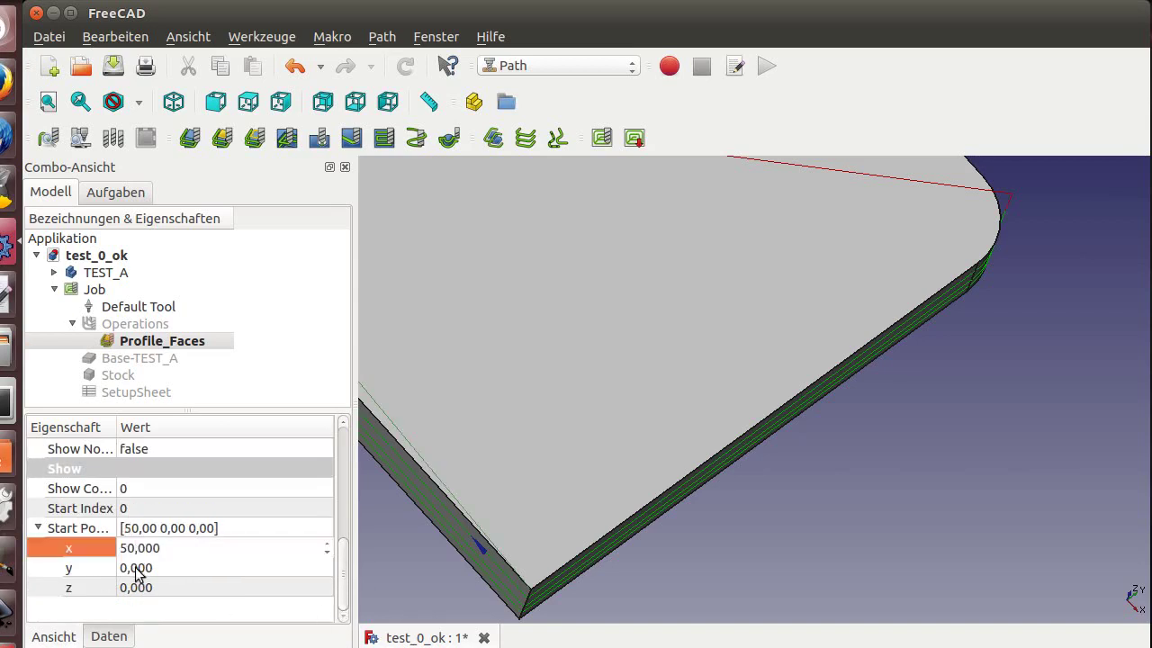
pyautogui.click(137, 567)
pyautogui.write('25')
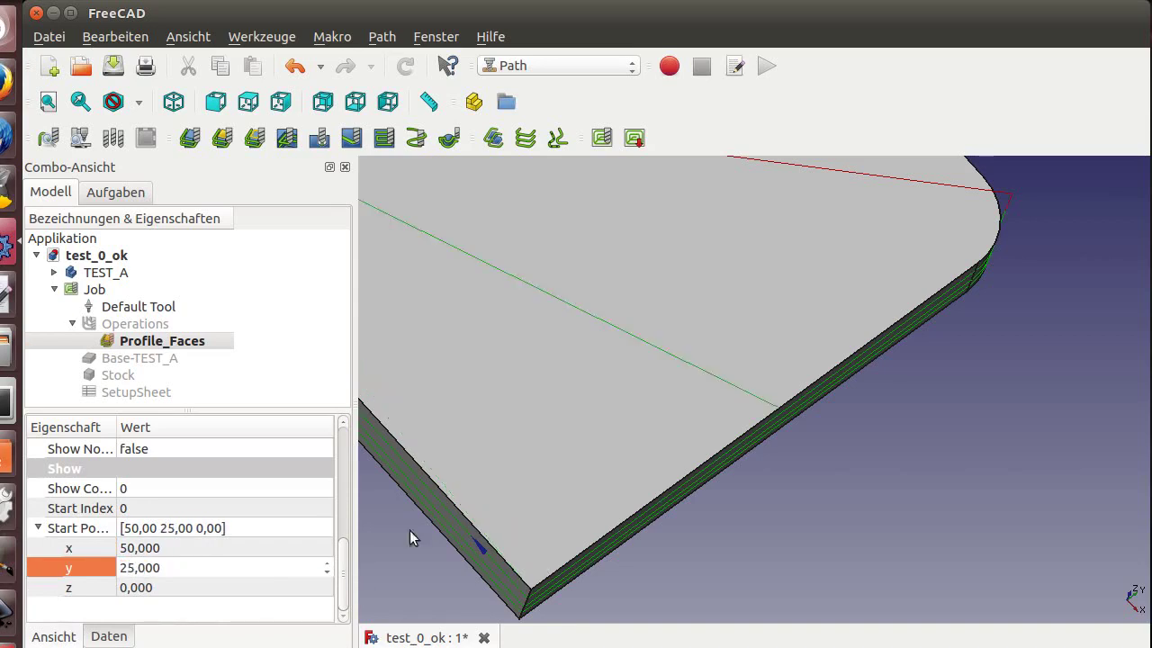
pyautogui.press('Return')
# Enable Use Start Point on Profile_Faces, recompute, and inspect the new entry path.
pyautogui.click(92, 635)
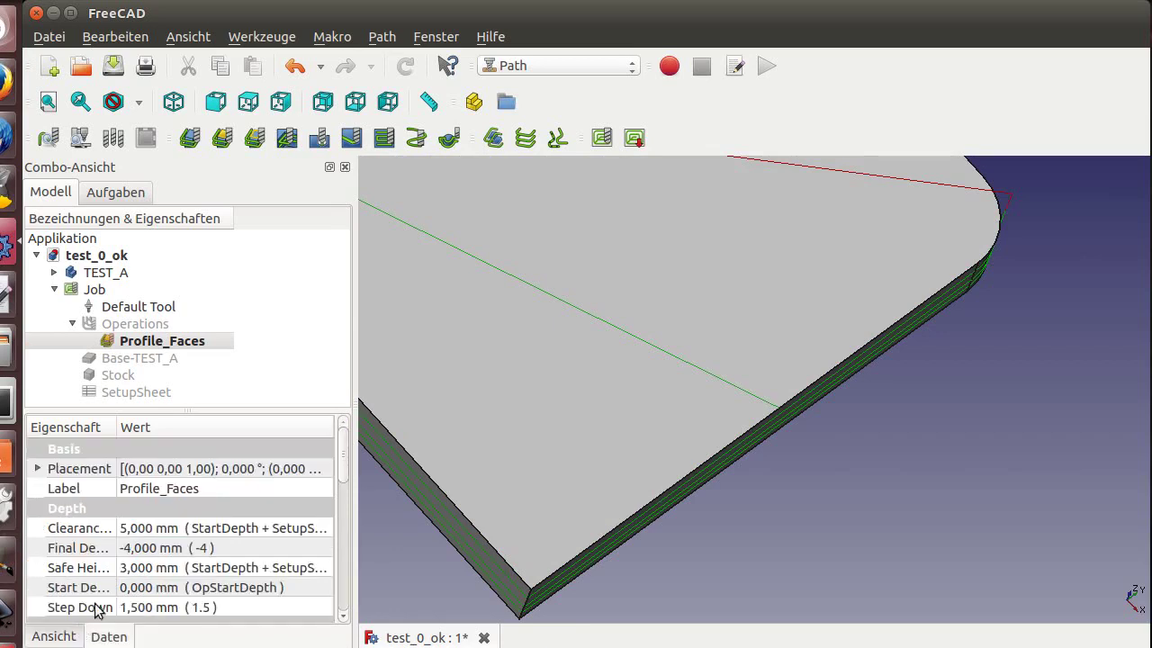
pyautogui.moveTo(343, 477); pyautogui.dragTo(343, 619)
pyautogui.click(135, 608)
pyautogui.click(259, 610)
pyautogui.click(243, 630)
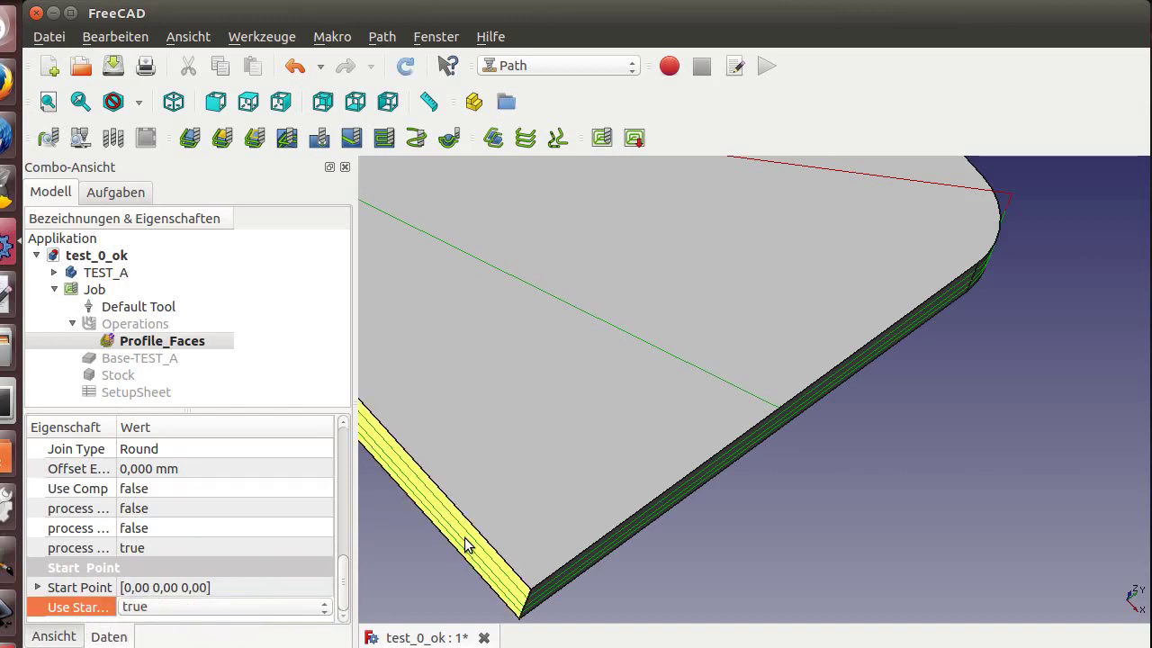
pyautogui.hotkey('ctrl', 'r')
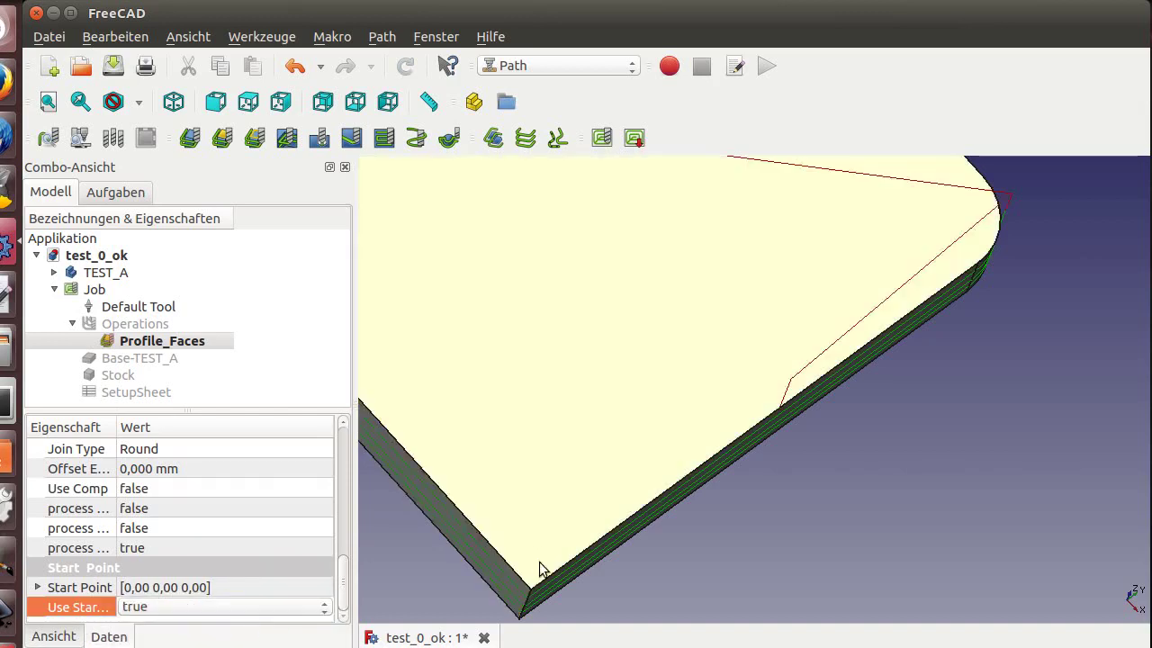
pyautogui.moveTo(659, 518); pyautogui.dragTo(706, 505, button='middle')
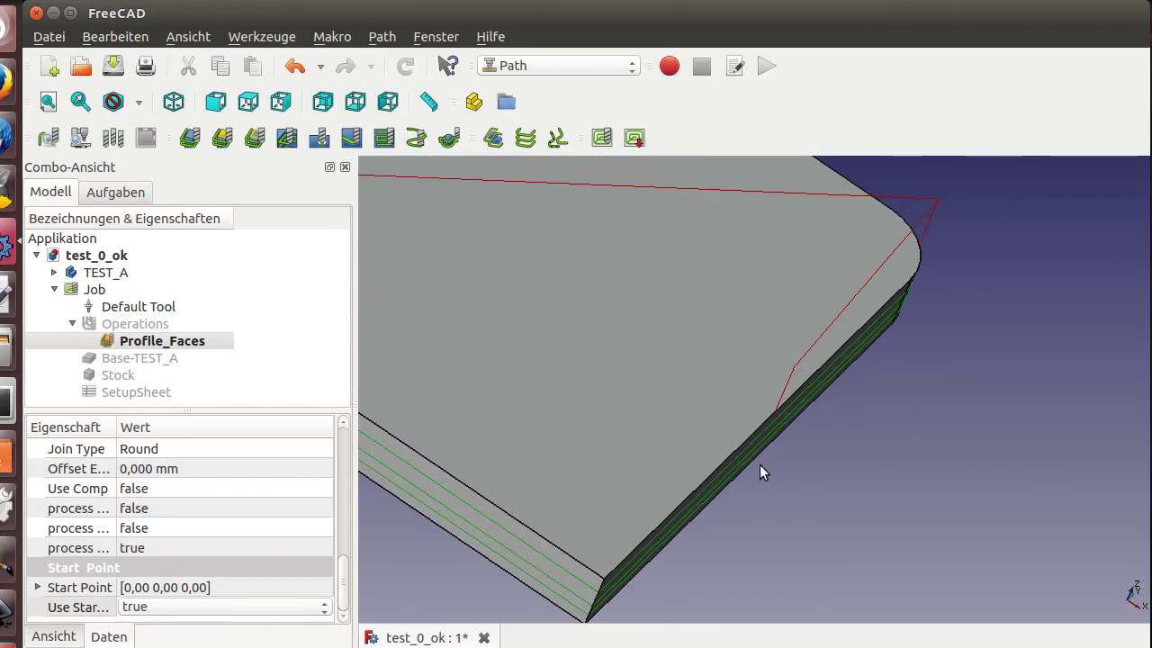
pyautogui.moveTo(872, 336)
pyautogui.mouseDown(button='middle')
pyautogui.moveTo(707, 334)
pyautogui.moveTo(771, 300)
pyautogui.moveTo(804, 316)
pyautogui.moveTo(837, 320)
pyautogui.moveTo(846, 303)
pyautogui.moveTo(854, 314)
pyautogui.mouseUp(button='middle')
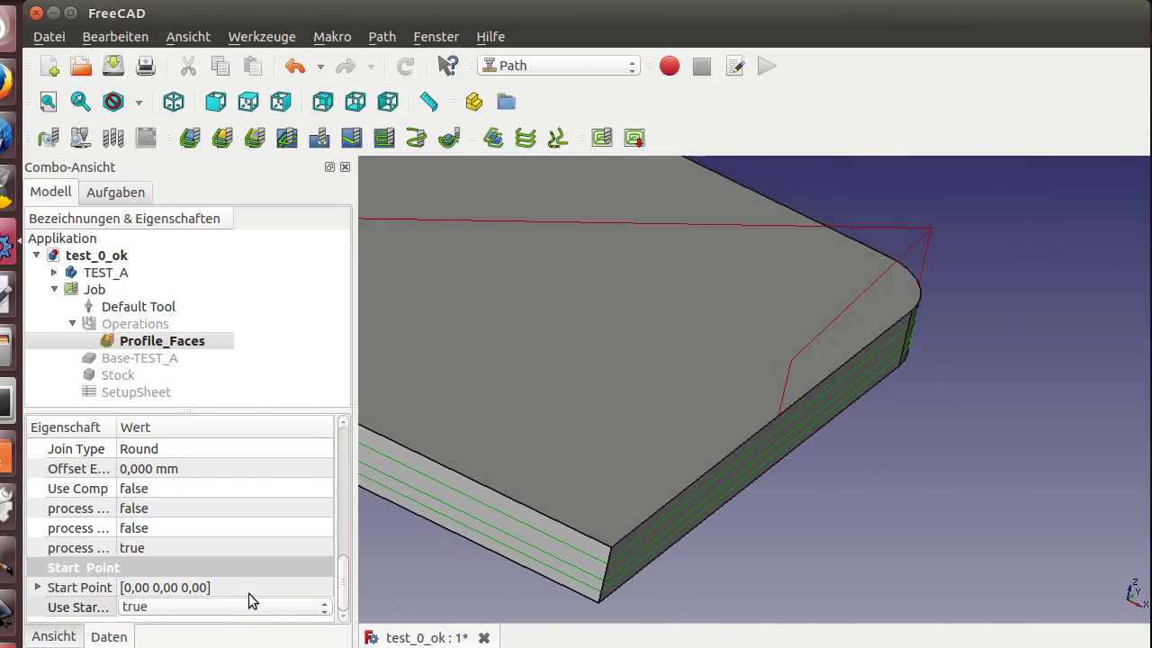
# Enter Start Point coordinates x 50 and y 25 in Profile_Faces' data properties.
pyautogui.click(38, 589)
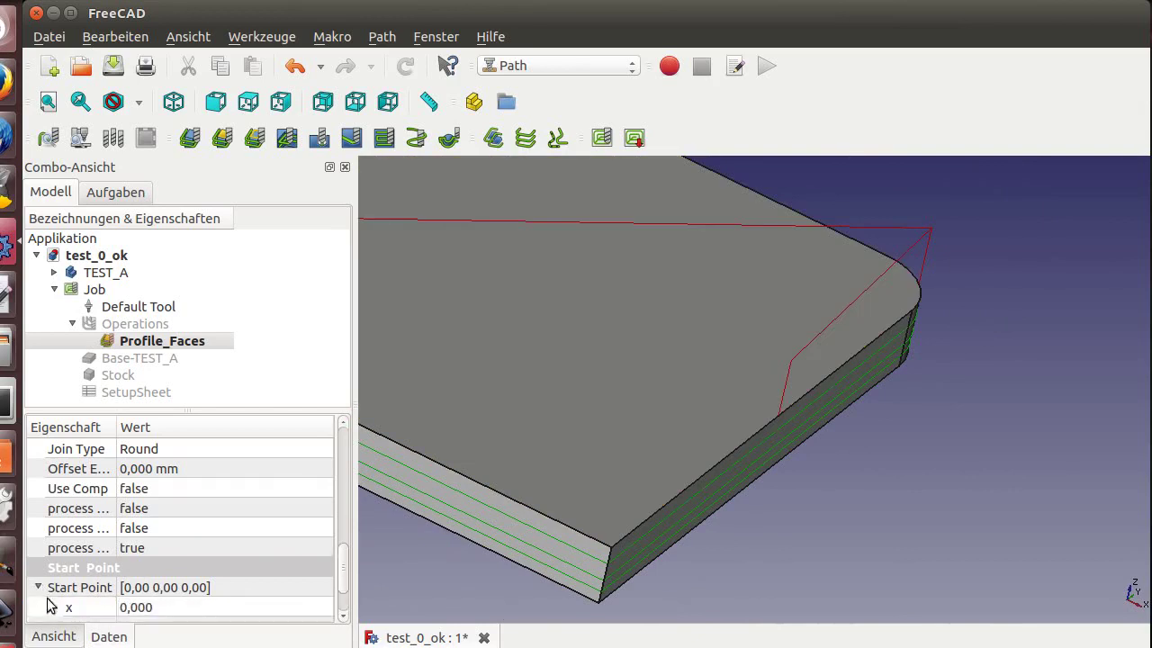
pyautogui.click(194, 606)
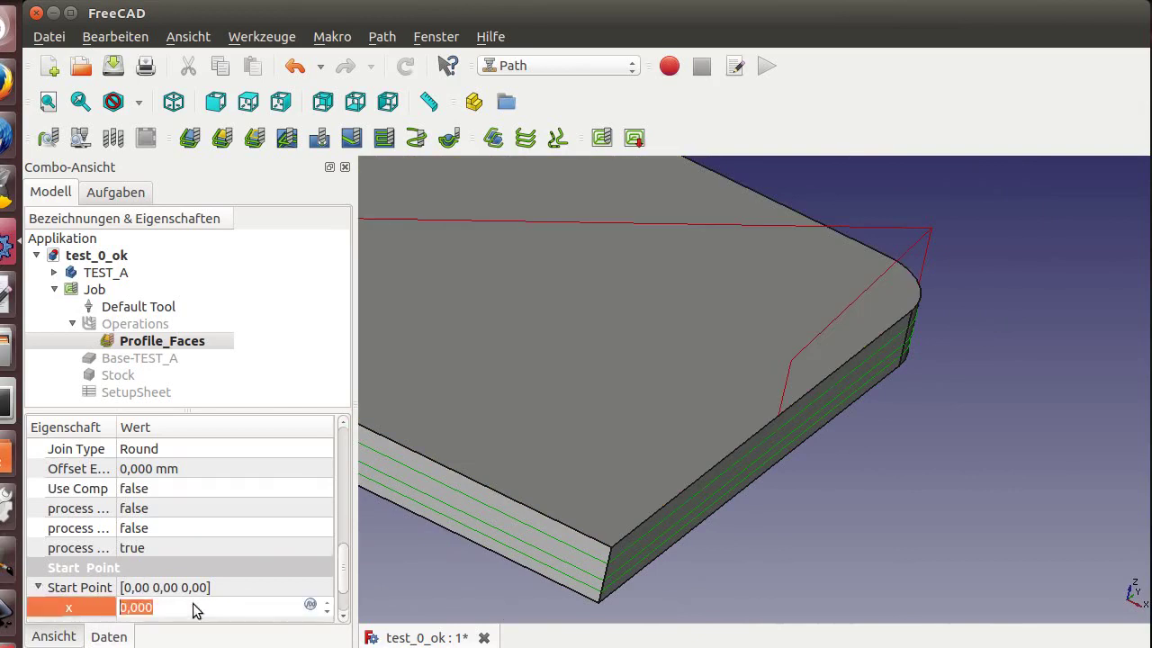
pyautogui.click(310, 606)
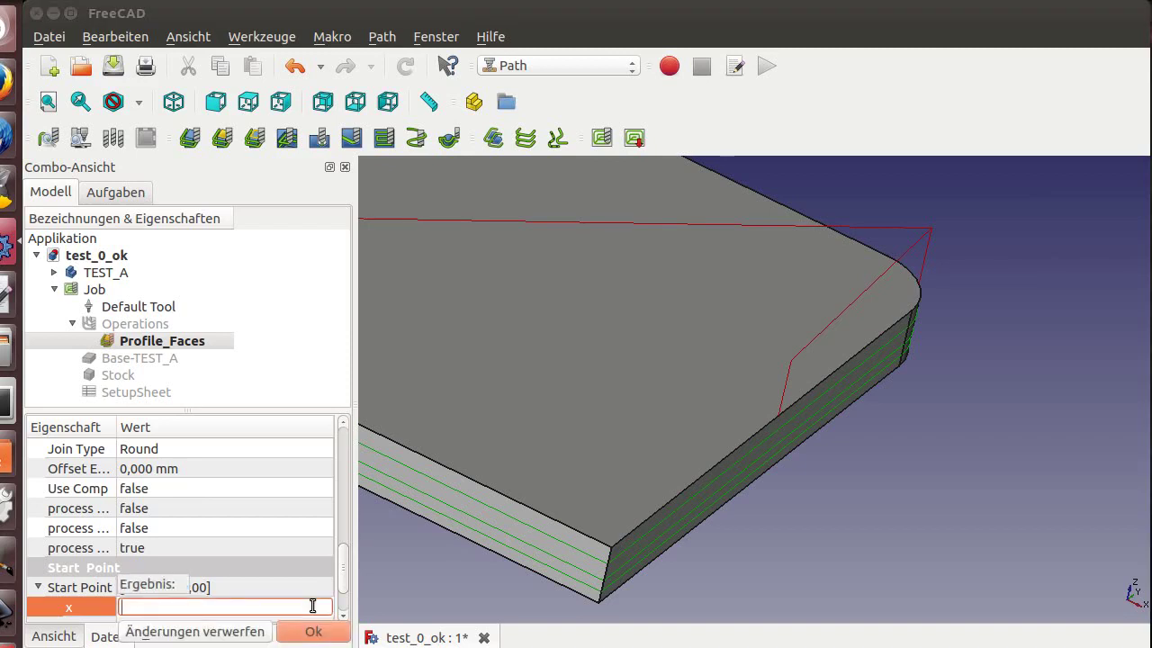
pyautogui.write('50')
pyautogui.press('Return')
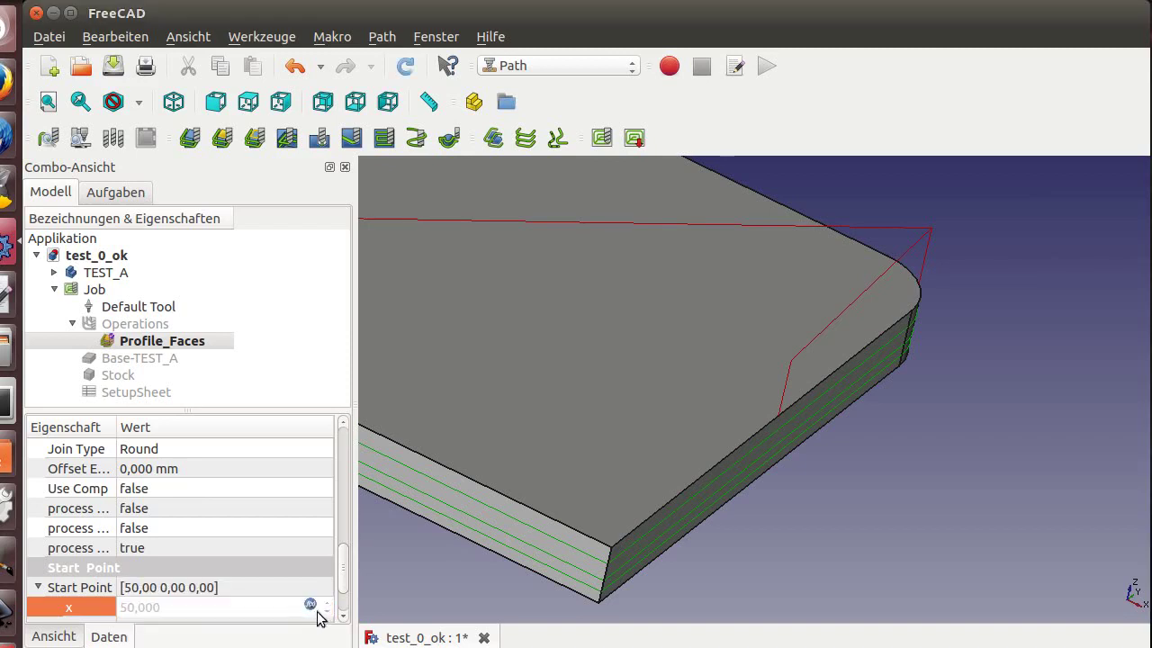
pyautogui.scroll(-1, 306, 604)
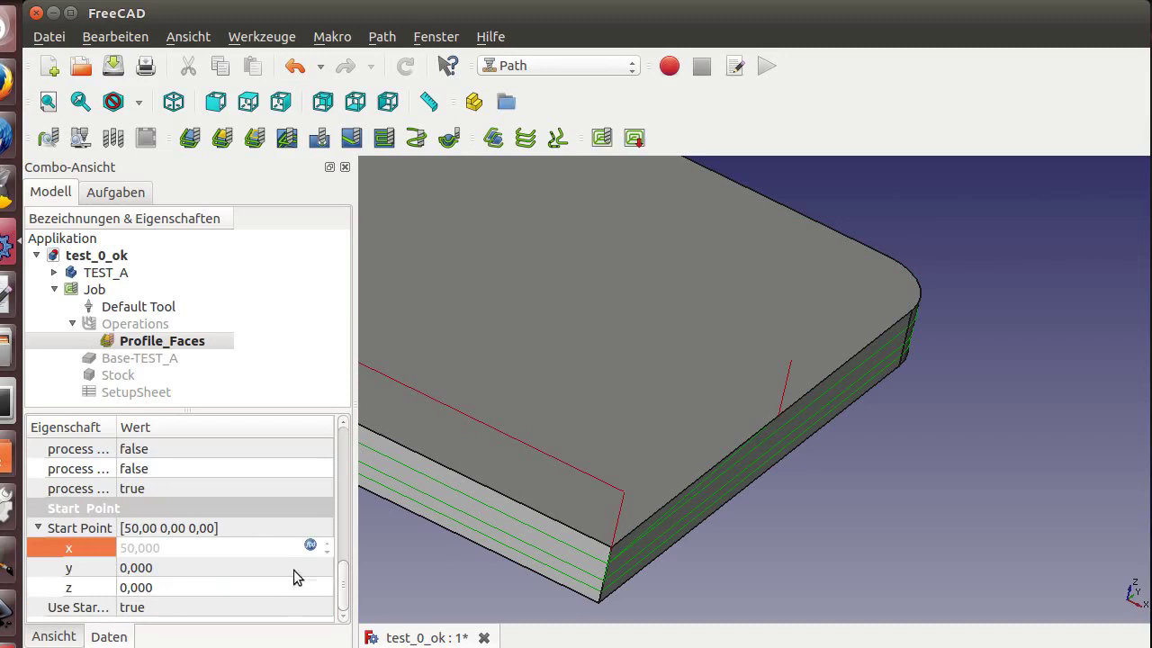
pyautogui.click(300, 571)
pyautogui.click(310, 567)
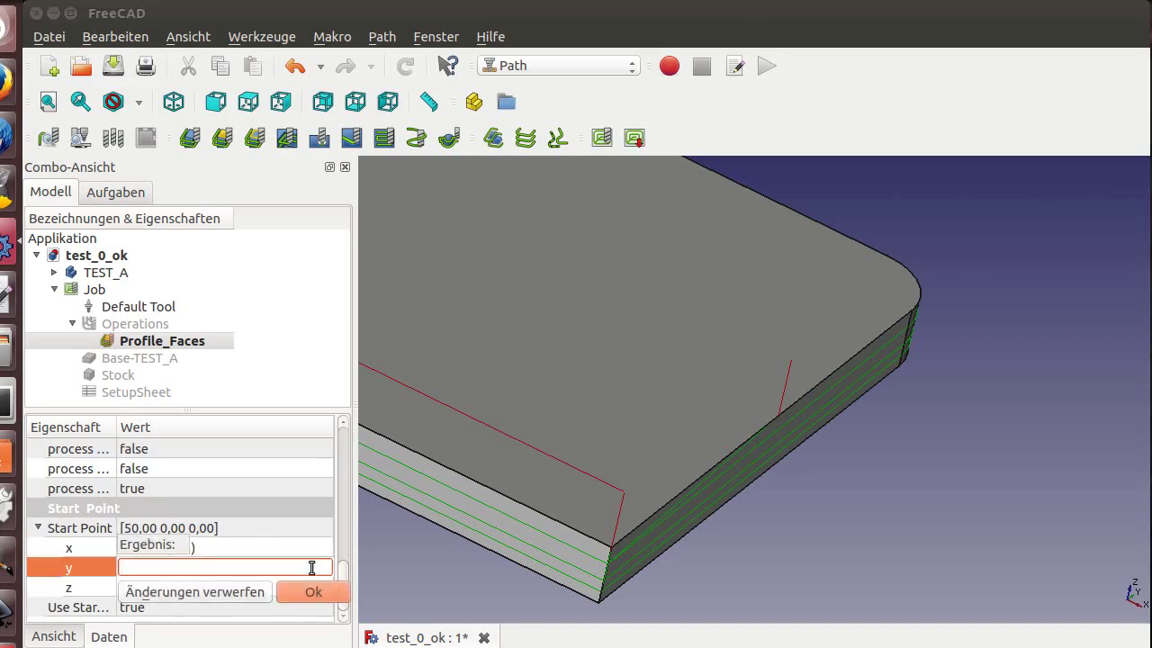
pyautogui.write('25')
pyautogui.press('Return')
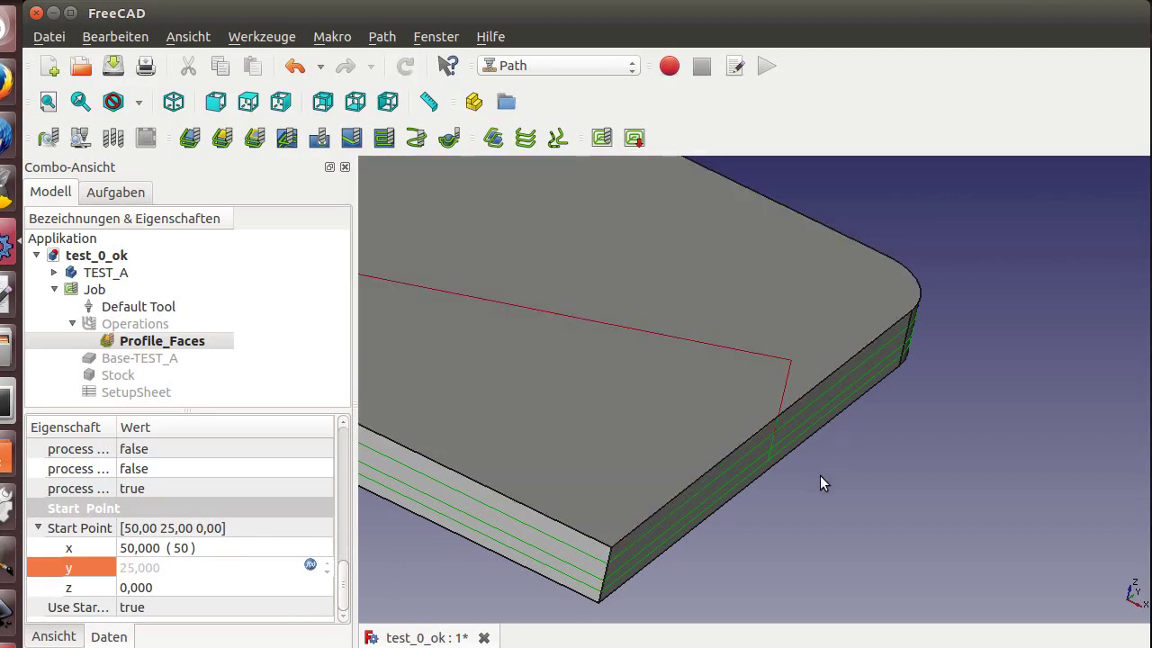
# Orbit and zoom to check the entry line from the new start point.
pyautogui.moveTo(819, 478)
pyautogui.mouseDown(button='middle')
pyautogui.moveTo(753, 516)
pyautogui.moveTo(796, 504)
pyautogui.moveTo(783, 471)
pyautogui.mouseUp(button='middle')
pyautogui.scroll(1, 784, 470)
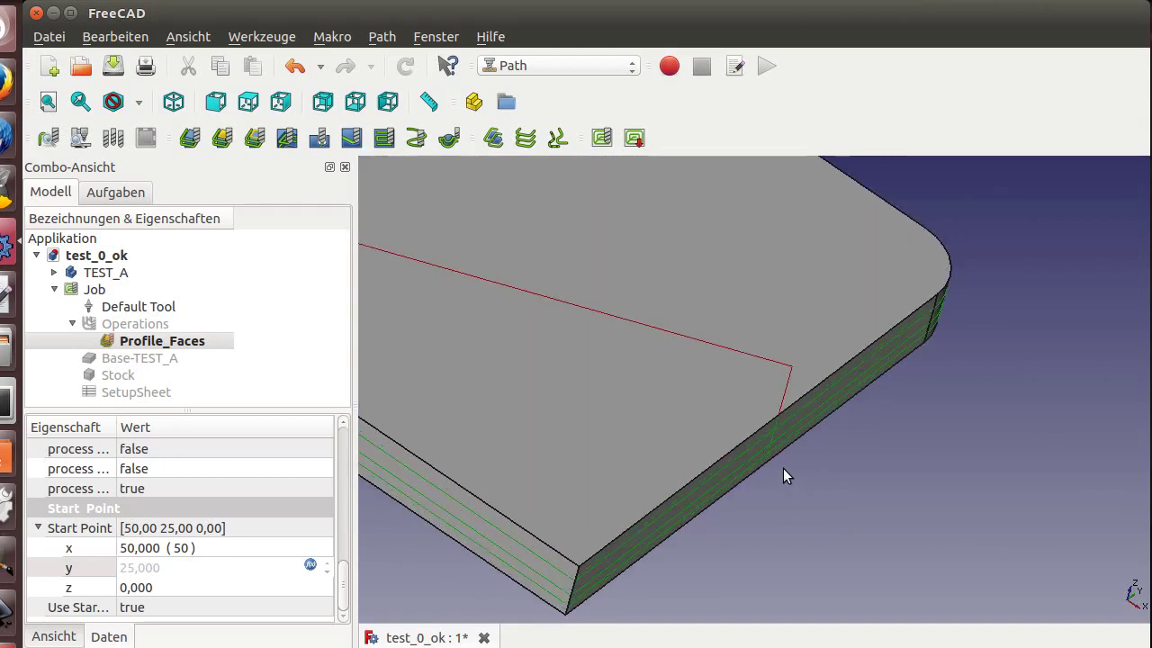
pyautogui.scroll(1, 783, 468)
pyautogui.scroll(-1, 783, 468)
pyautogui.scroll(2, 348, 566)
pyautogui.scroll(1, 348, 542)
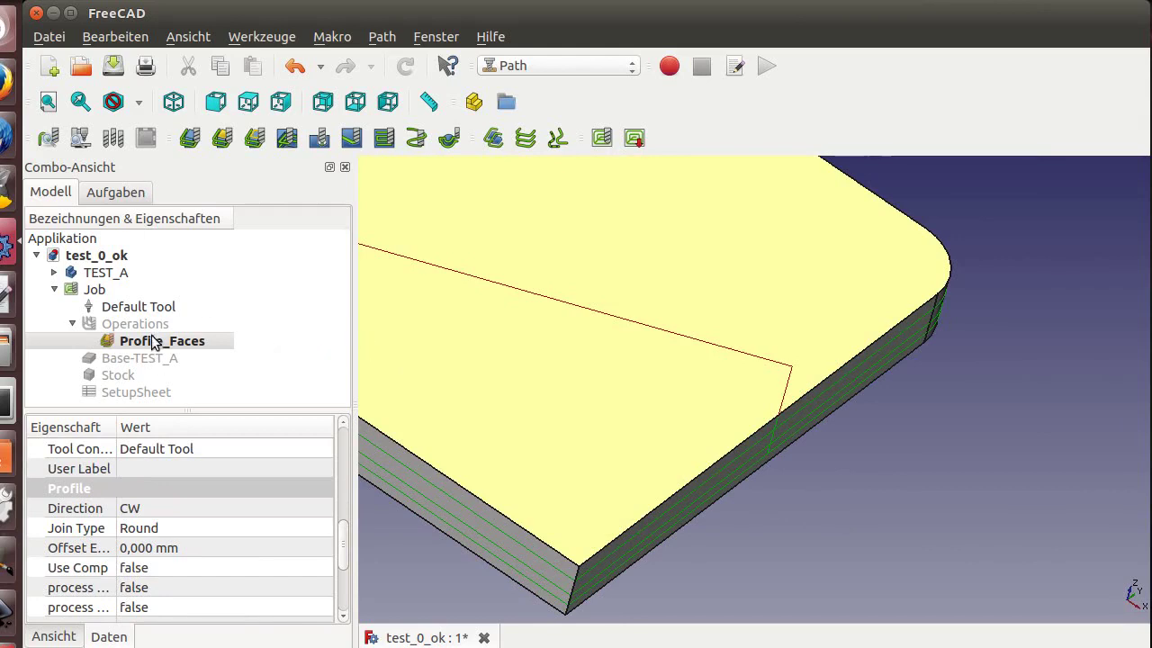
# Run the Profile_Faces toolpath in the CAM simulator, then stop to reset the stock.
pyautogui.click(81, 137)
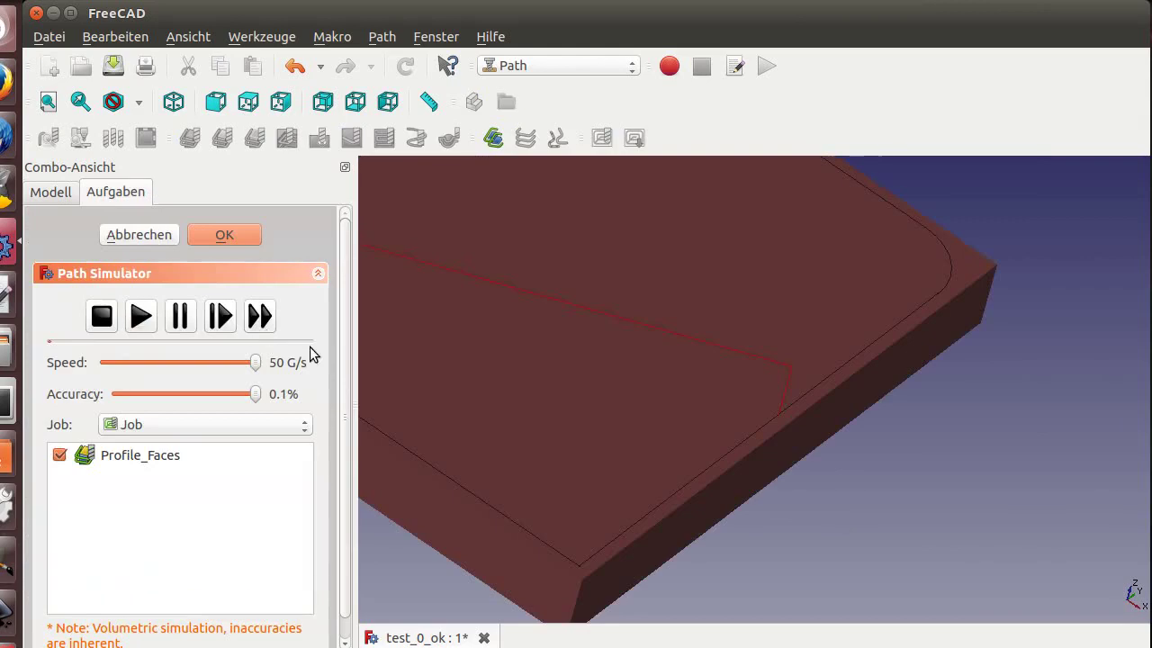
pyautogui.click(141, 316)
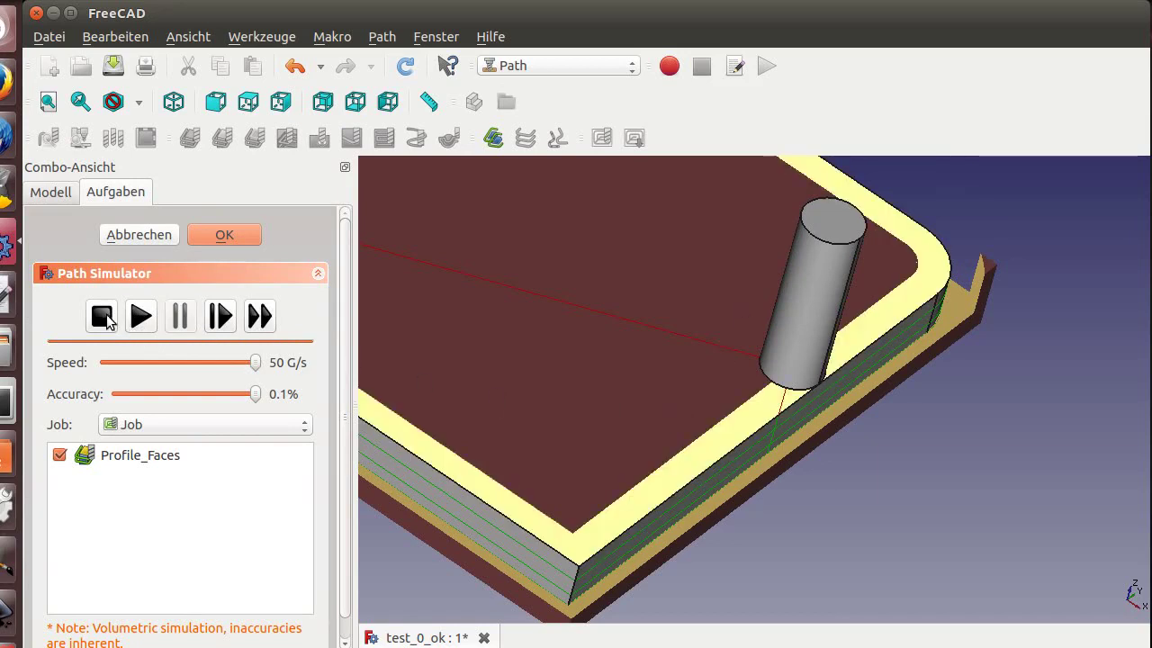
pyautogui.click(219, 315)
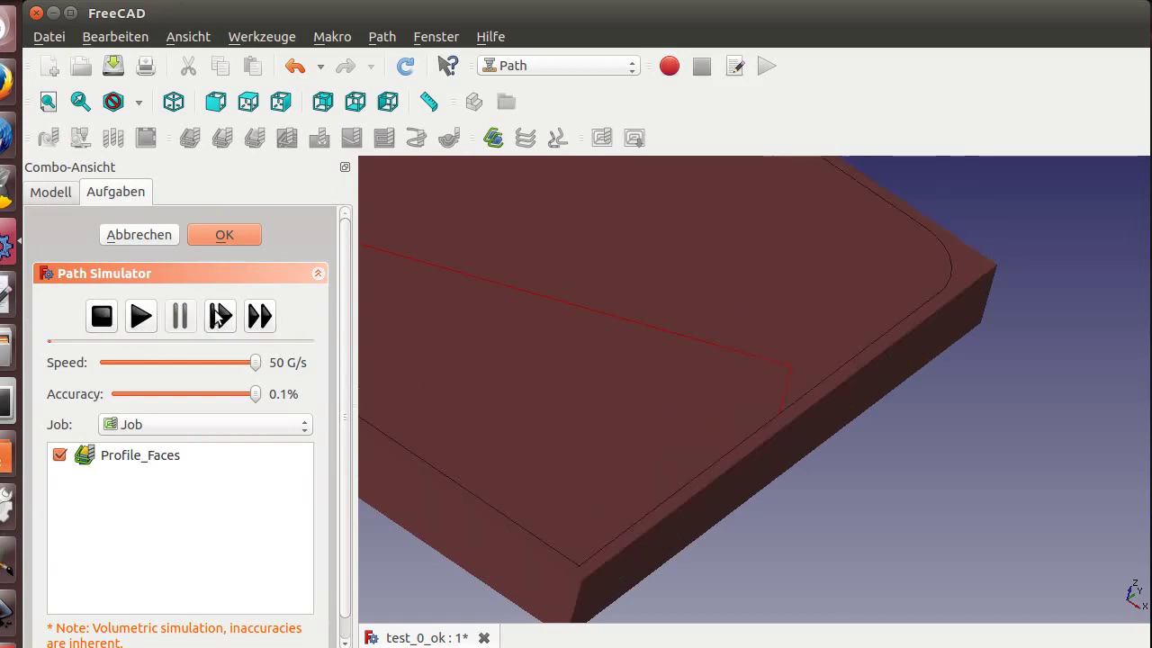
# Close the simulator, check Profile_Faces' context menu, and bring up the Path dressup list.
pyautogui.click(161, 237)
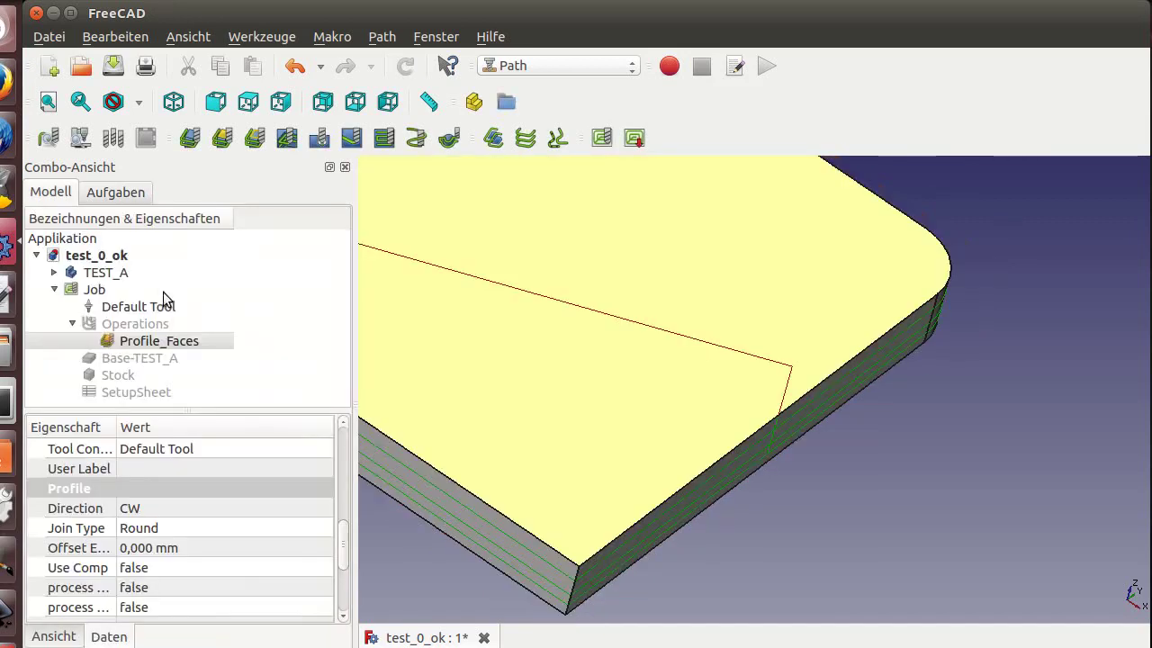
pyautogui.rightClick(141, 343)
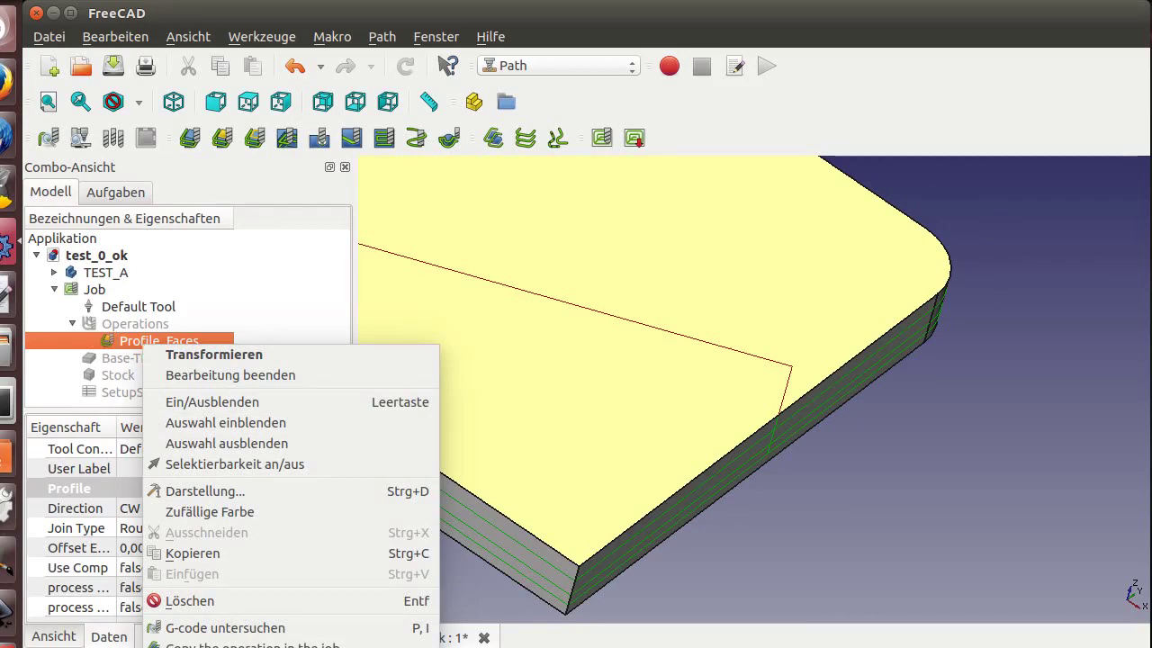
pyautogui.click(267, 257)
pyautogui.click(379, 39)
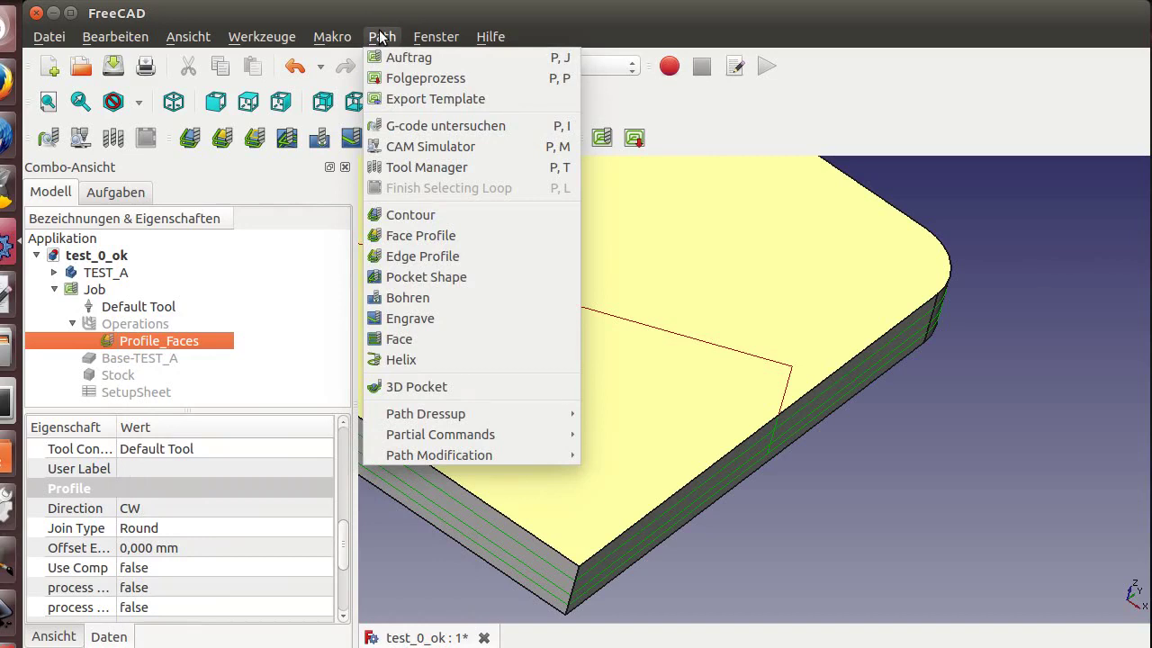
pyautogui.moveTo(426, 413)
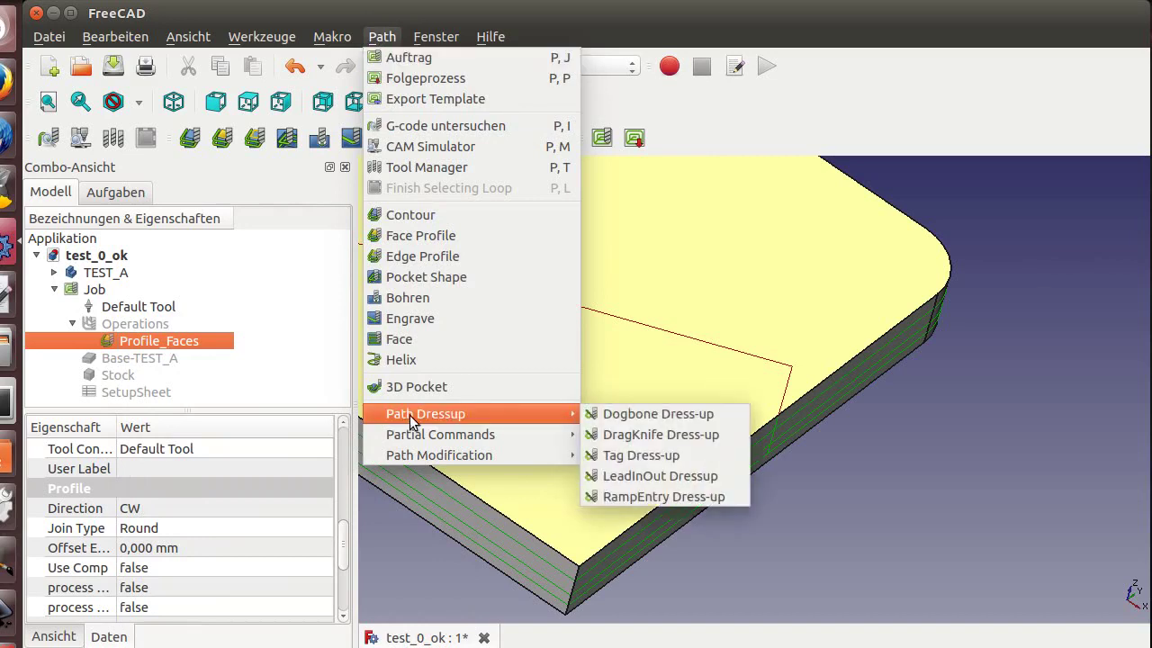
# Apply a LeadInOut arc dressup to Profile_Faces and set Keep Tool Down to true.
pyautogui.click(660, 476)
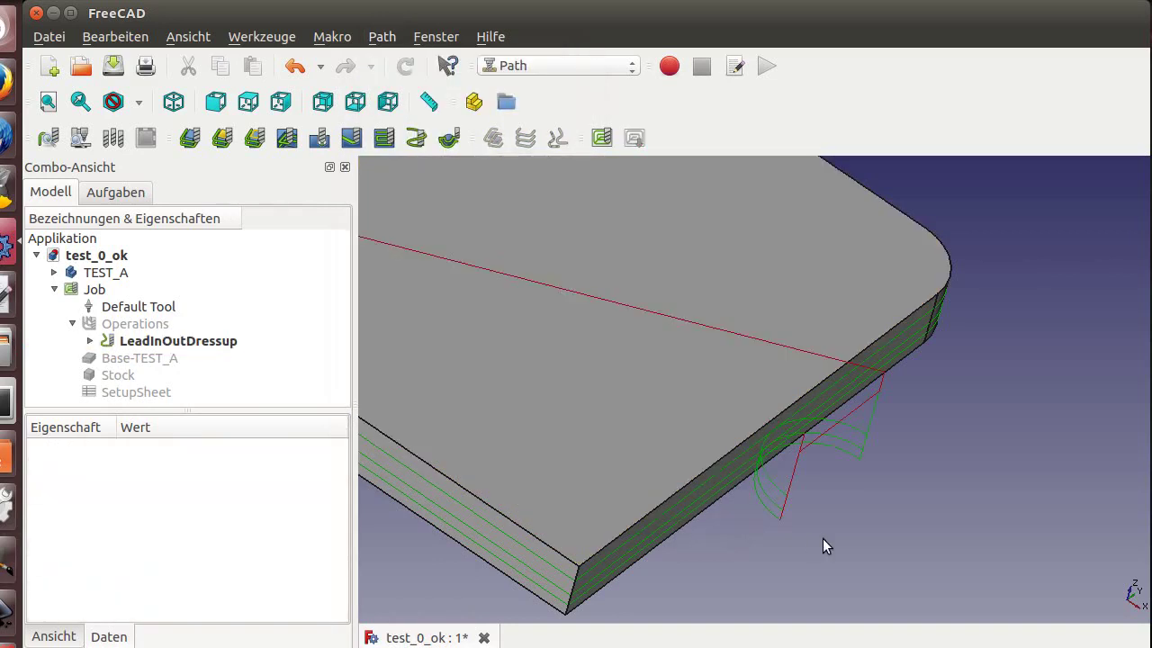
pyautogui.moveTo(822, 537)
pyautogui.mouseDown(button='middle')
pyautogui.moveTo(830, 500)
pyautogui.moveTo(735, 419)
pyautogui.moveTo(704, 496)
pyautogui.moveTo(846, 563)
pyautogui.moveTo(828, 548)
pyautogui.moveTo(840, 534)
pyautogui.mouseUp(button='middle')
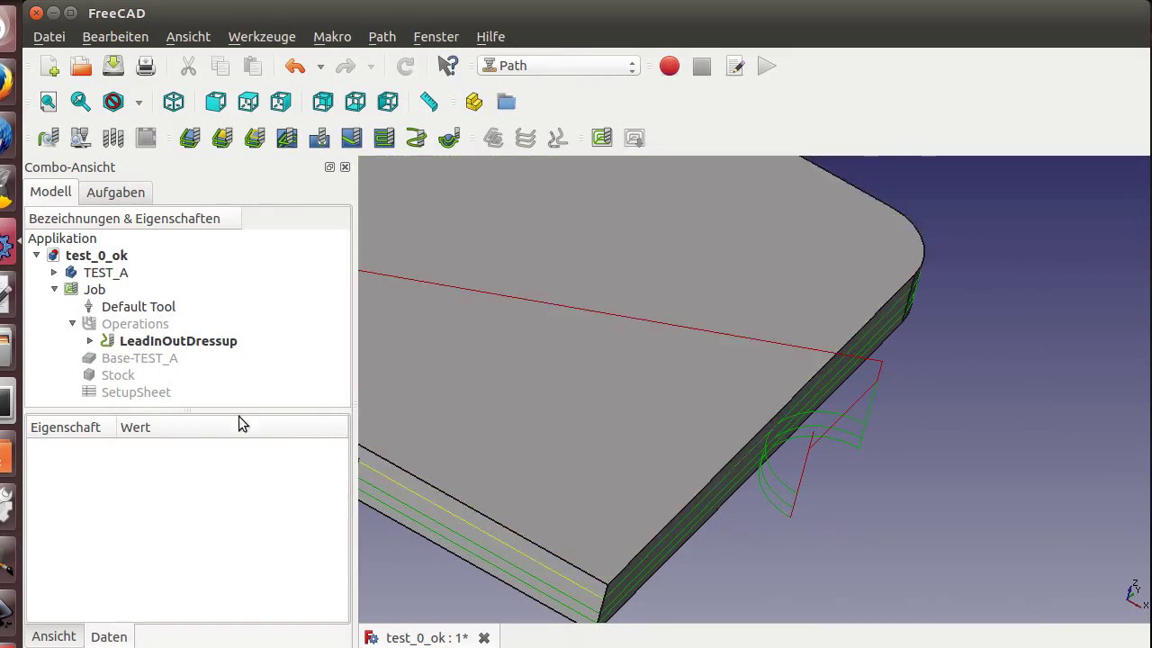
pyautogui.click(198, 345)
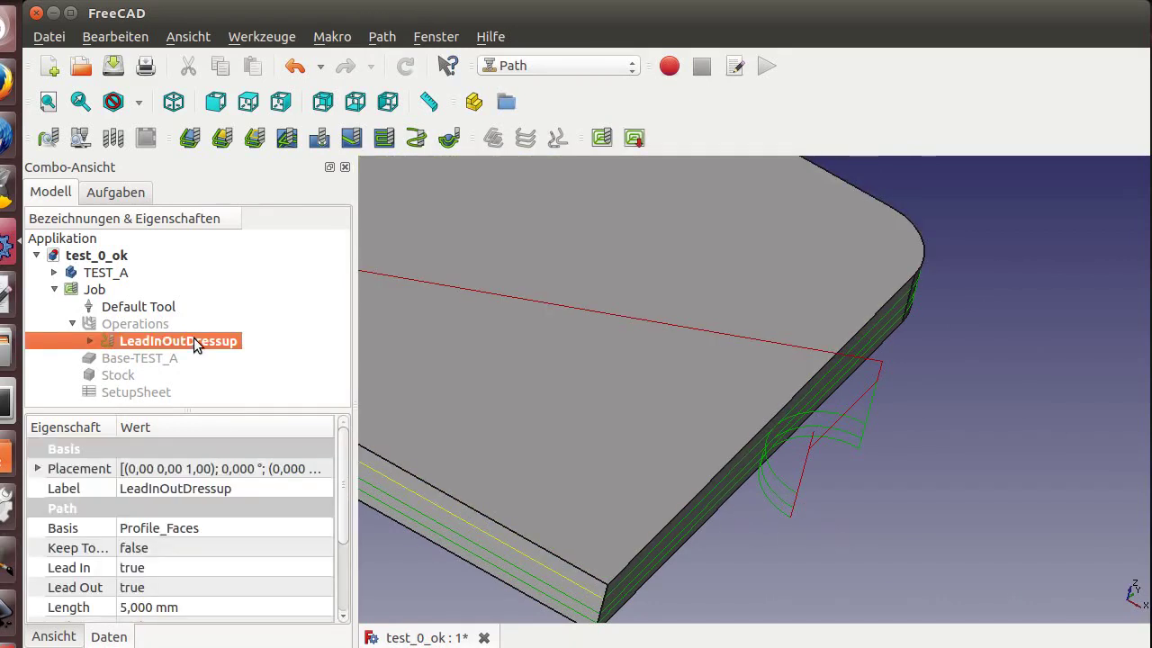
pyautogui.click(135, 549)
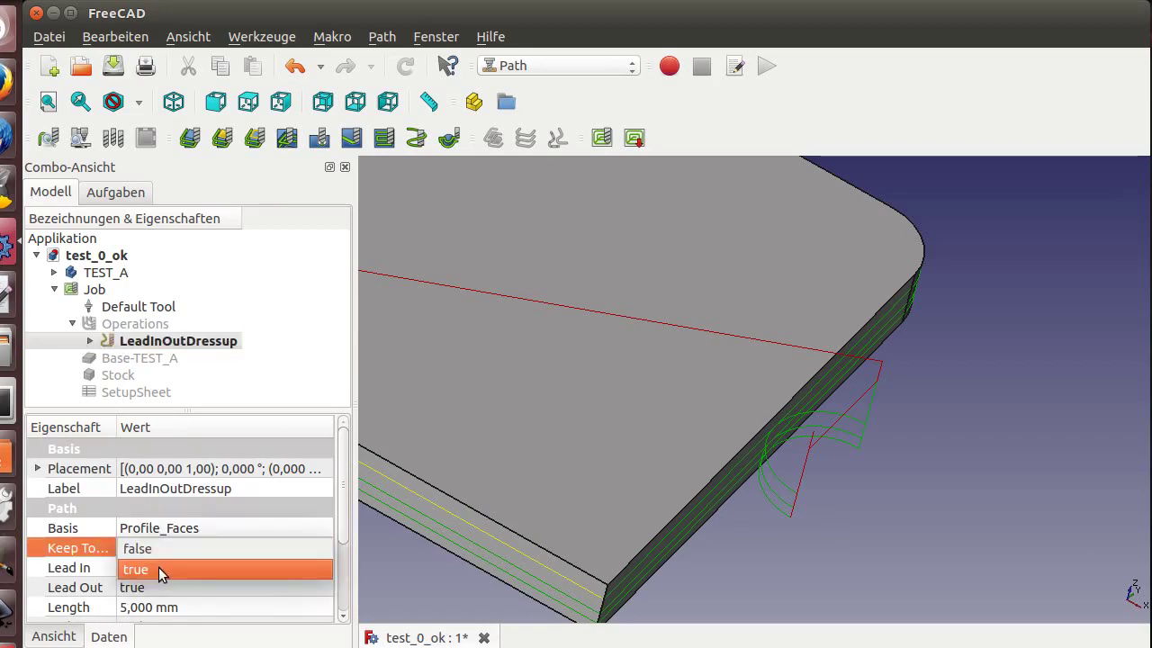
pyautogui.click(158, 567)
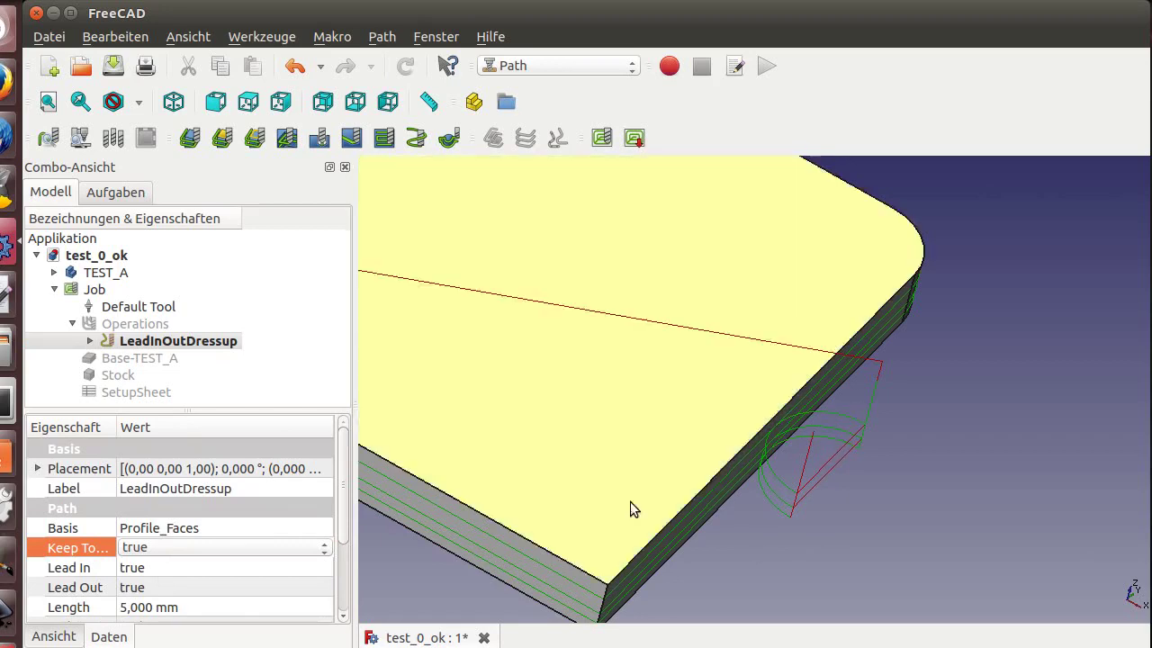
pyautogui.moveTo(342, 519); pyautogui.dragTo(332, 587)
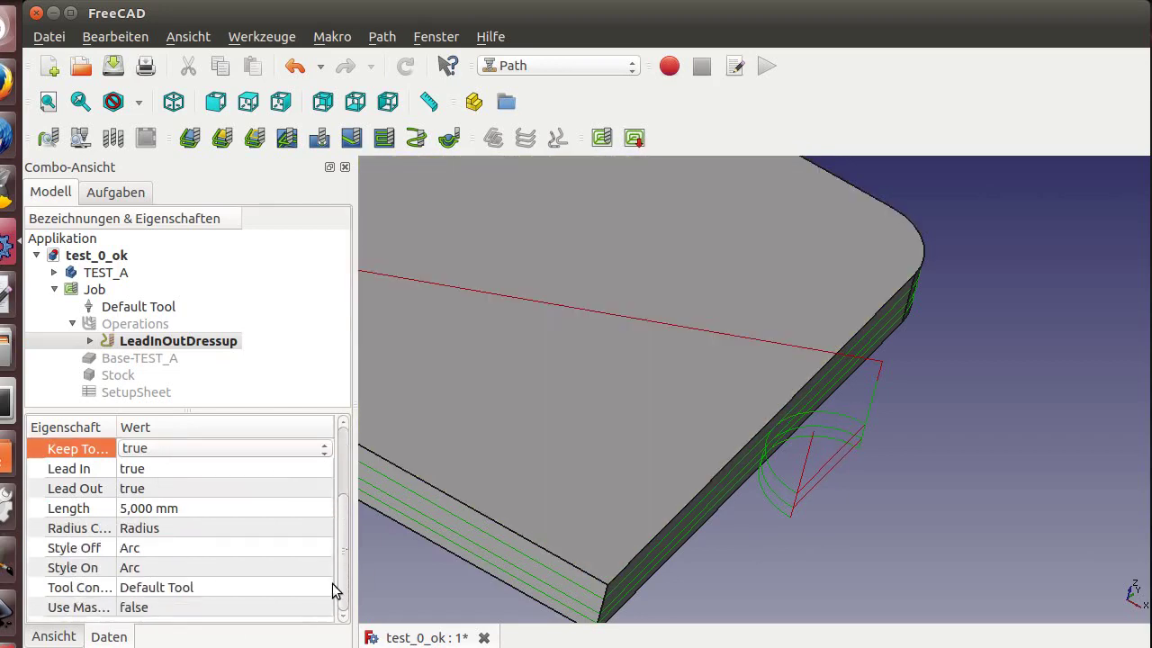
pyautogui.click(137, 548)
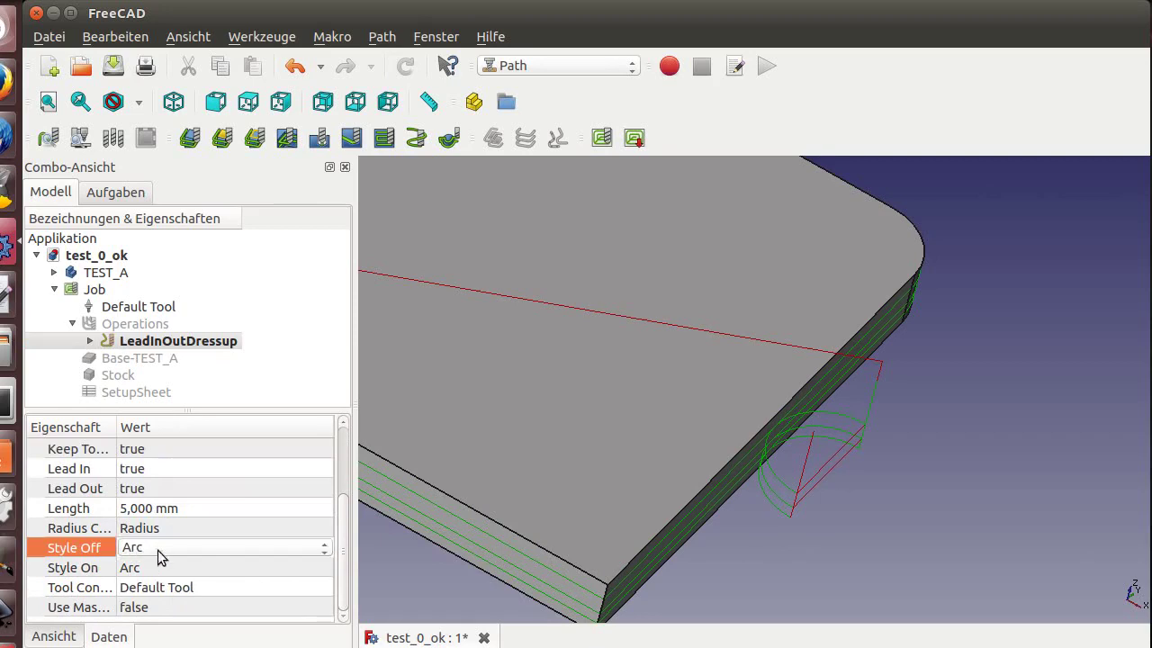
pyautogui.click(169, 563)
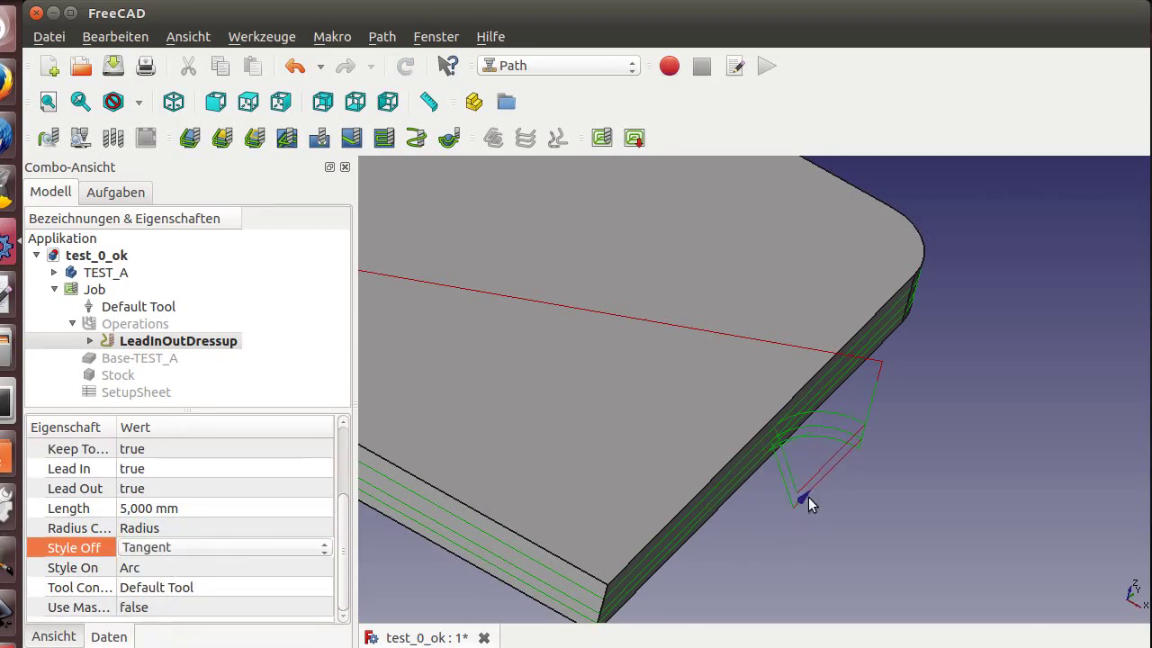
pyautogui.click(239, 549)
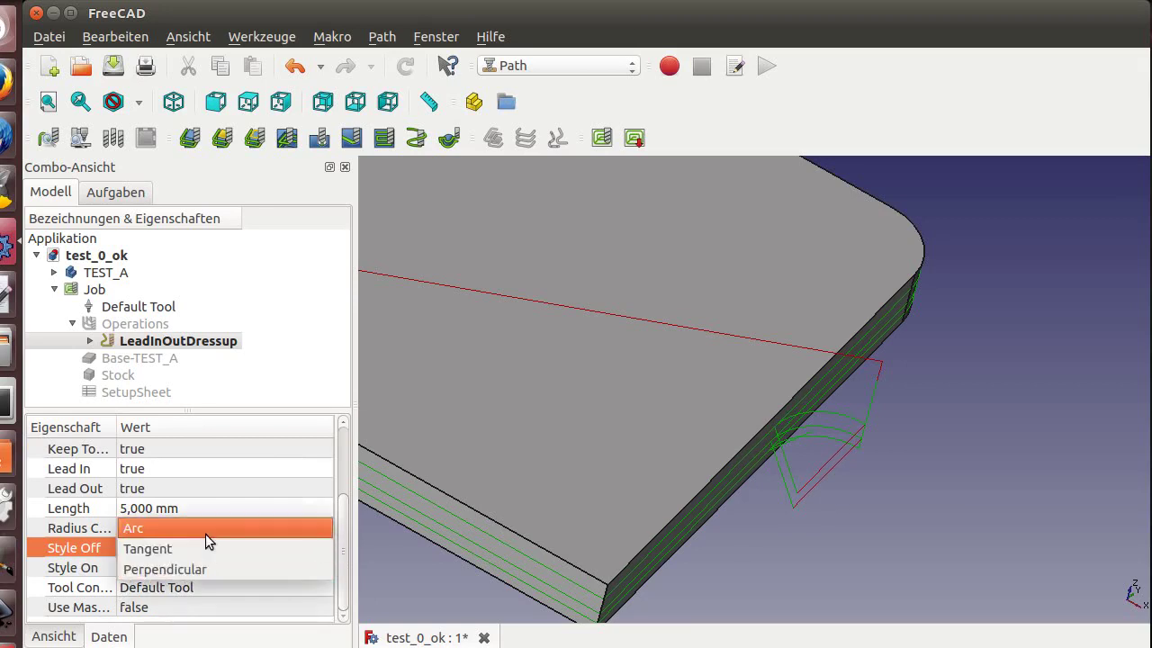
pyautogui.click(205, 530)
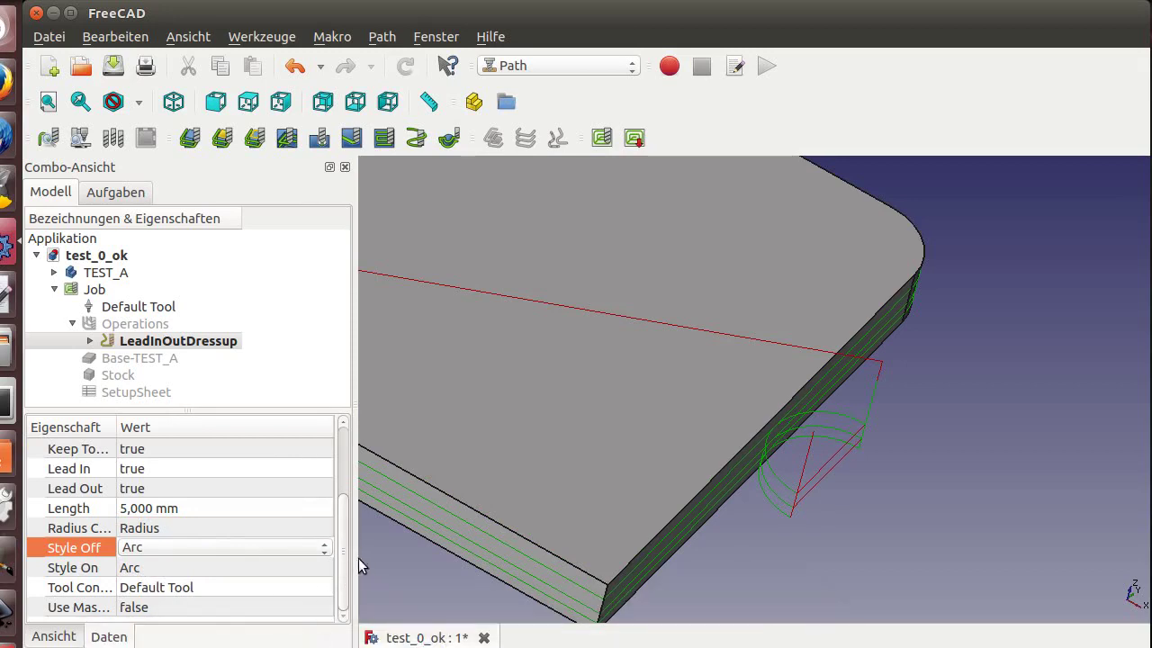
# Set Use Machine CRC to true on the LeadInOutDressup, keeping both lead styles as Arc.
pyautogui.moveTo(117, 428); pyautogui.dragTo(183, 434)
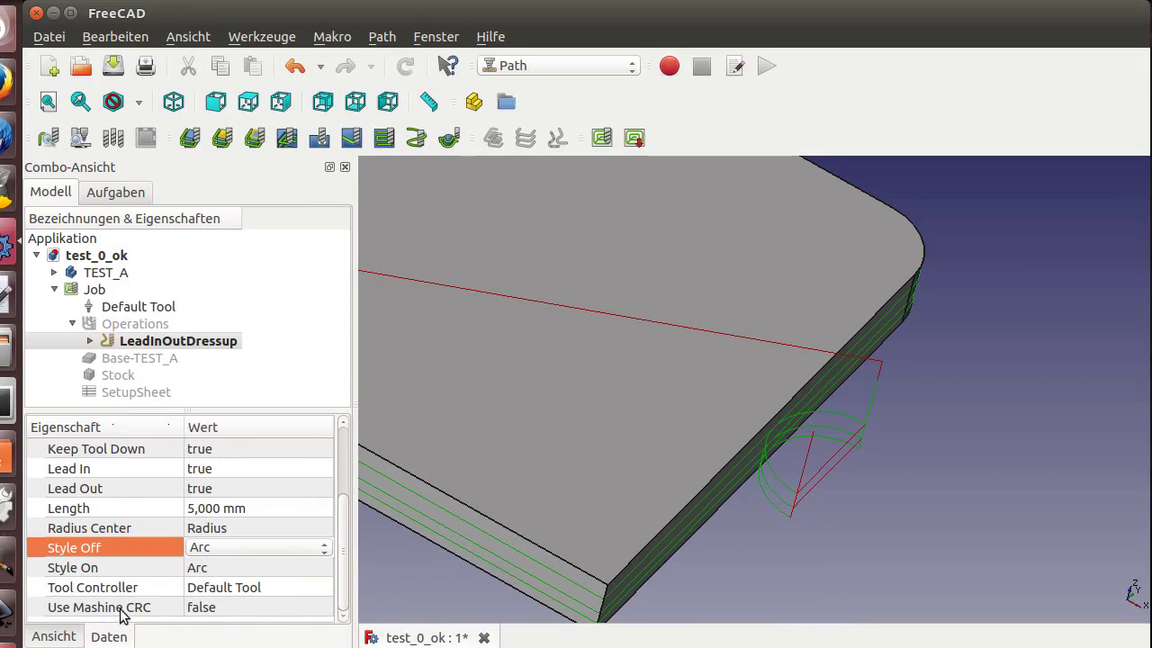
pyautogui.moveTo(187, 423); pyautogui.dragTo(133, 429)
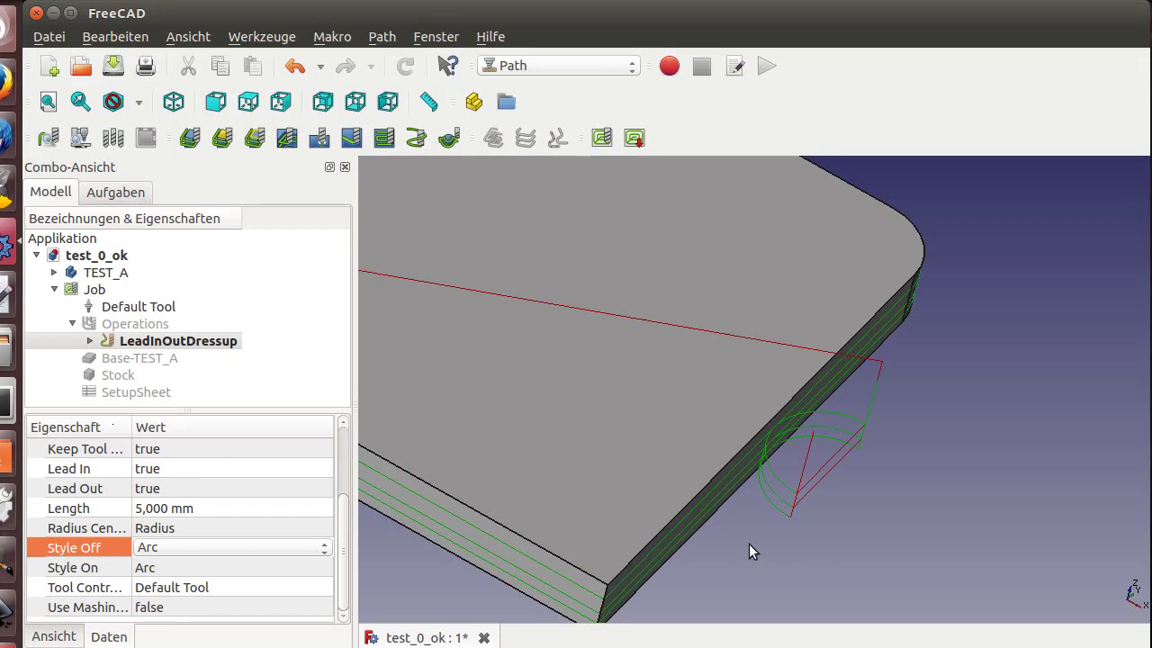
pyautogui.click(151, 608)
pyautogui.click(160, 629)
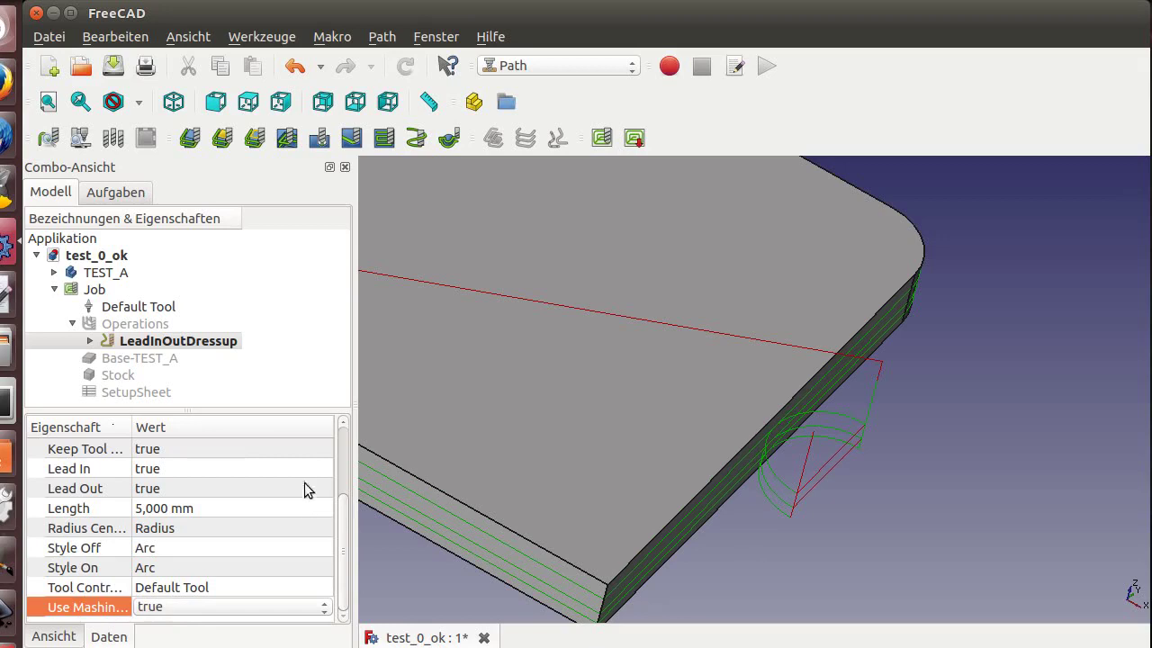
pyautogui.click(212, 349)
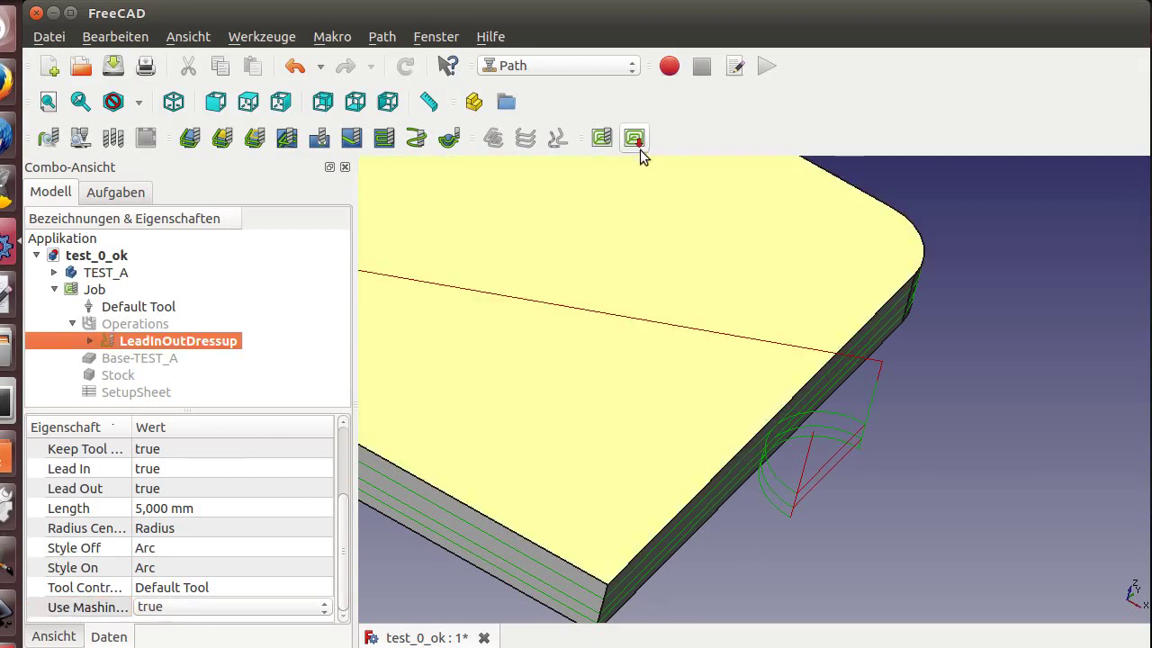
pyautogui.click(152, 307)
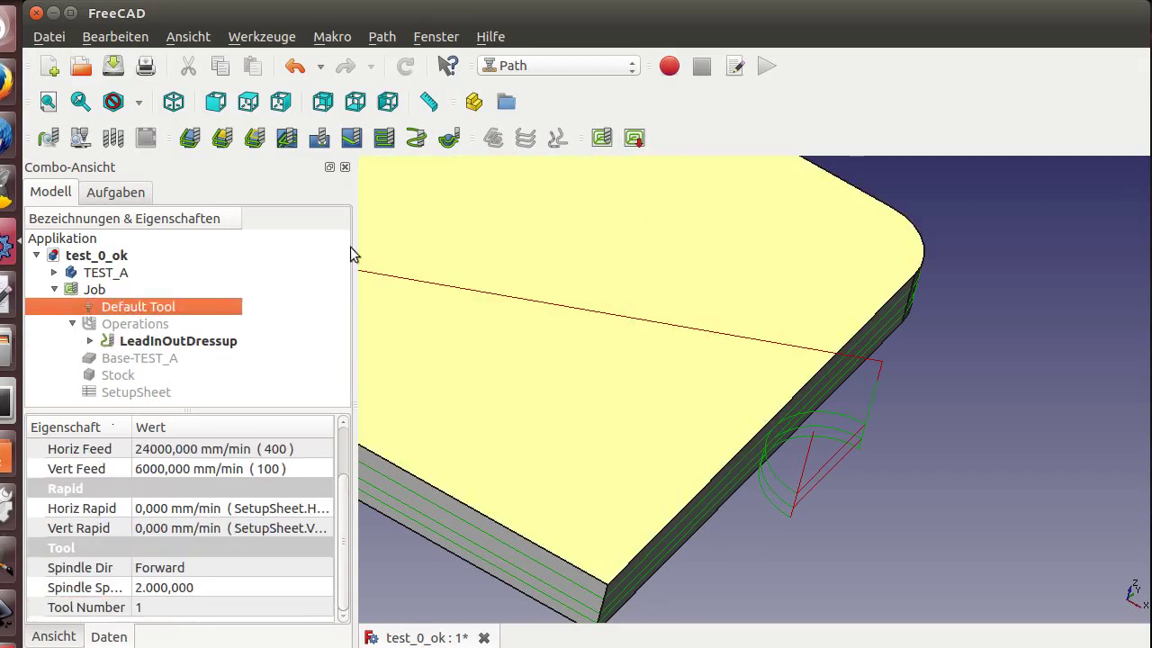
pyautogui.click(98, 272)
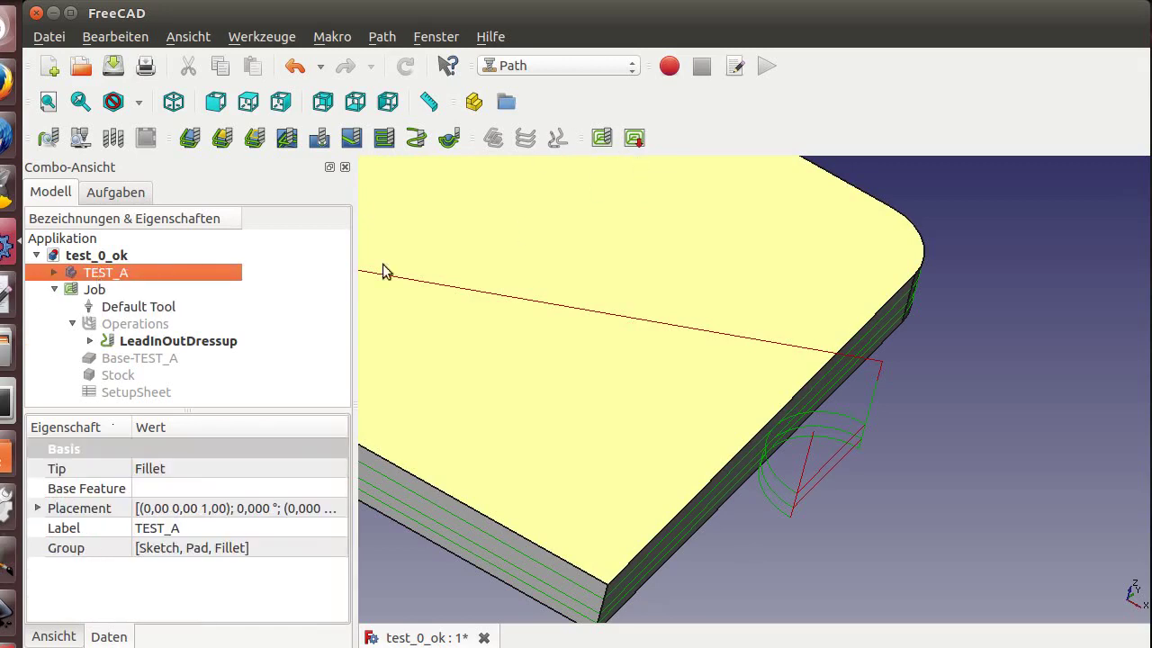
pyautogui.click(189, 340)
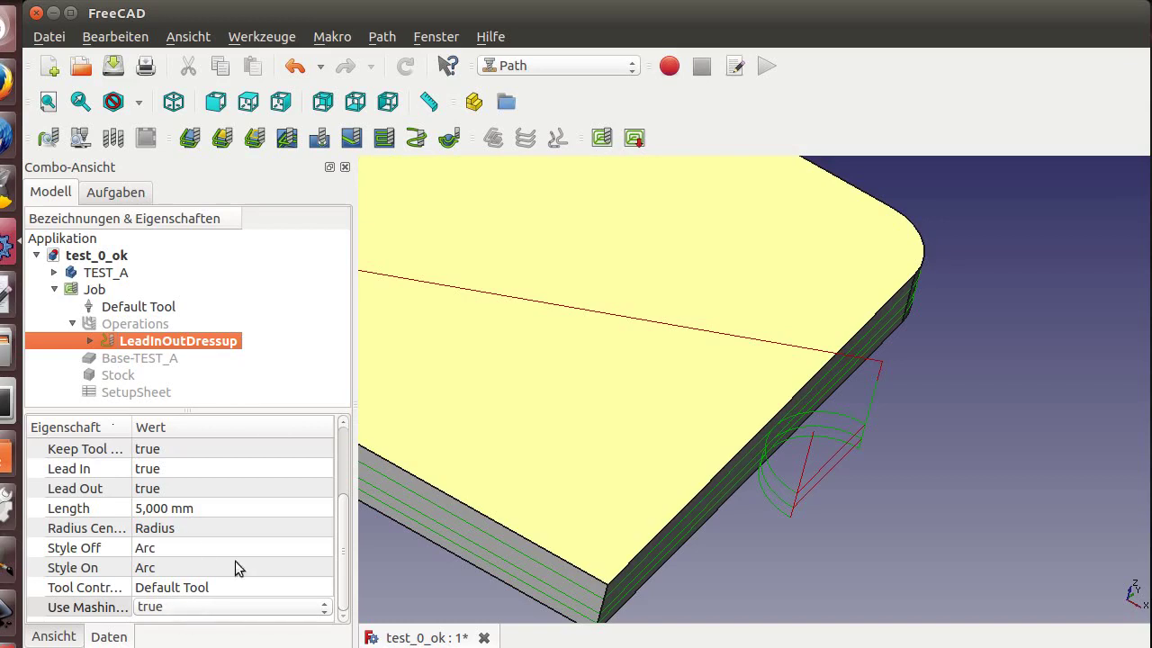
# Post-process the job to a file named 00_test_freecad.ngc in the LinuxCNC nc_files folder.
pyautogui.click(635, 137)
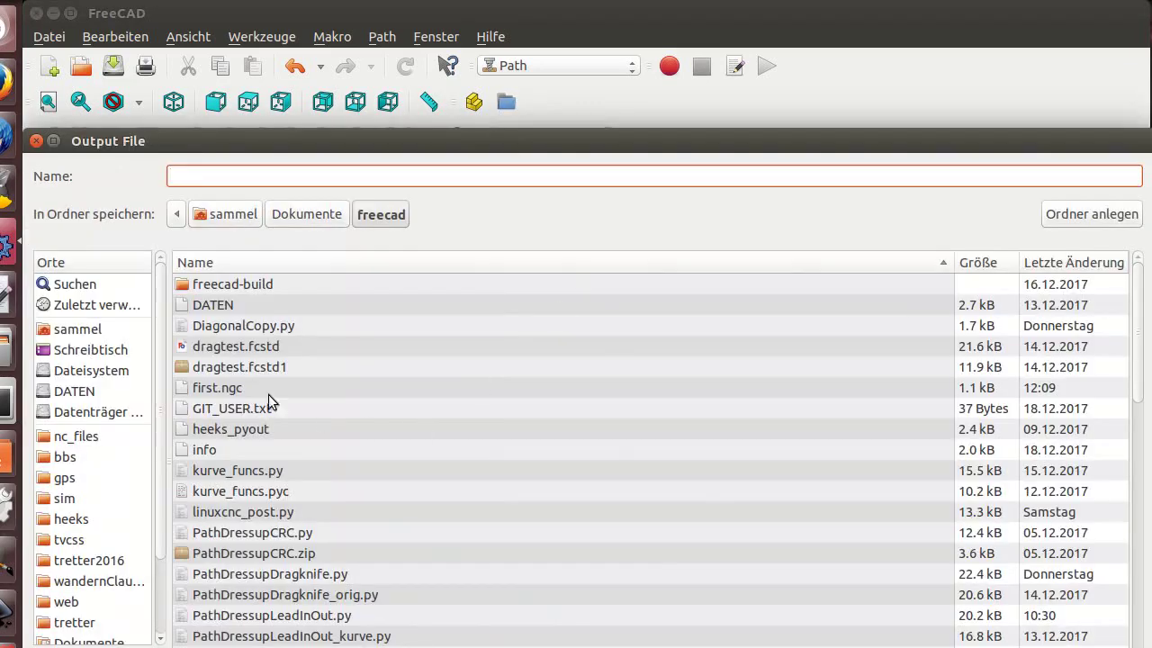
pyautogui.click(76, 438)
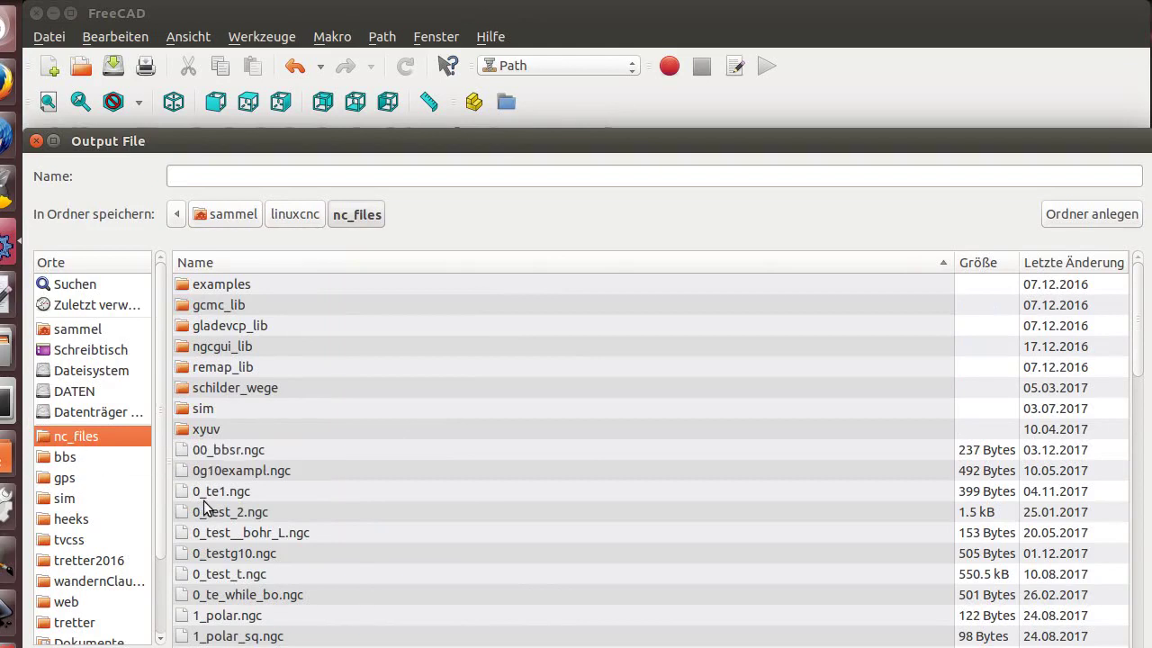
pyautogui.click(205, 450)
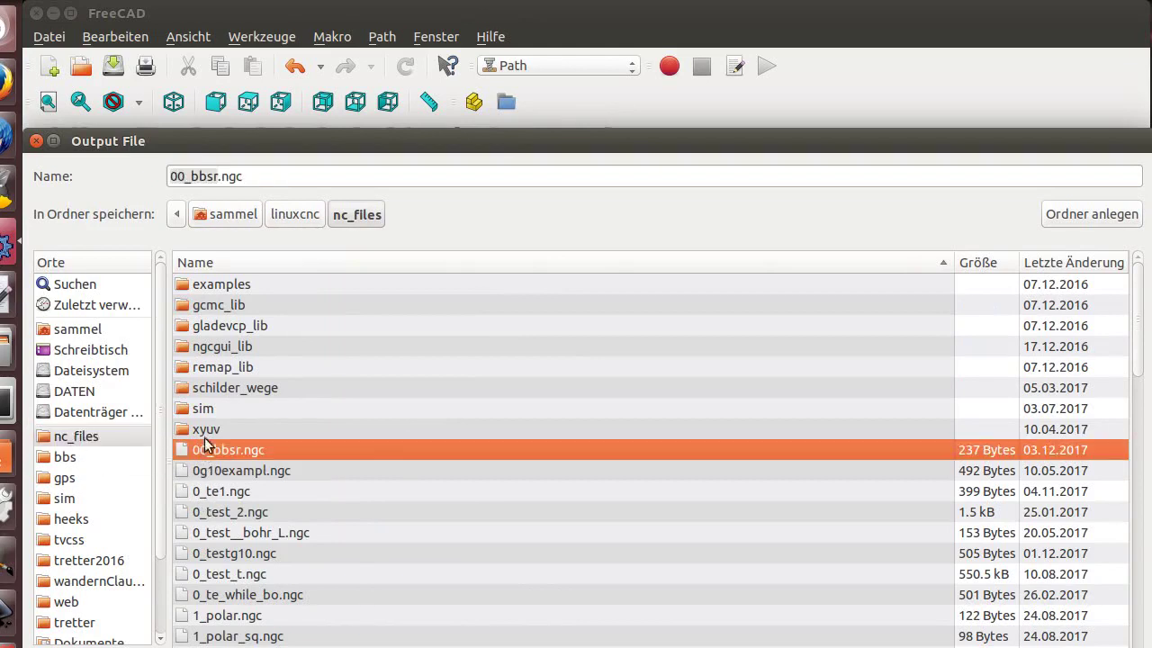
pyautogui.click(190, 176)
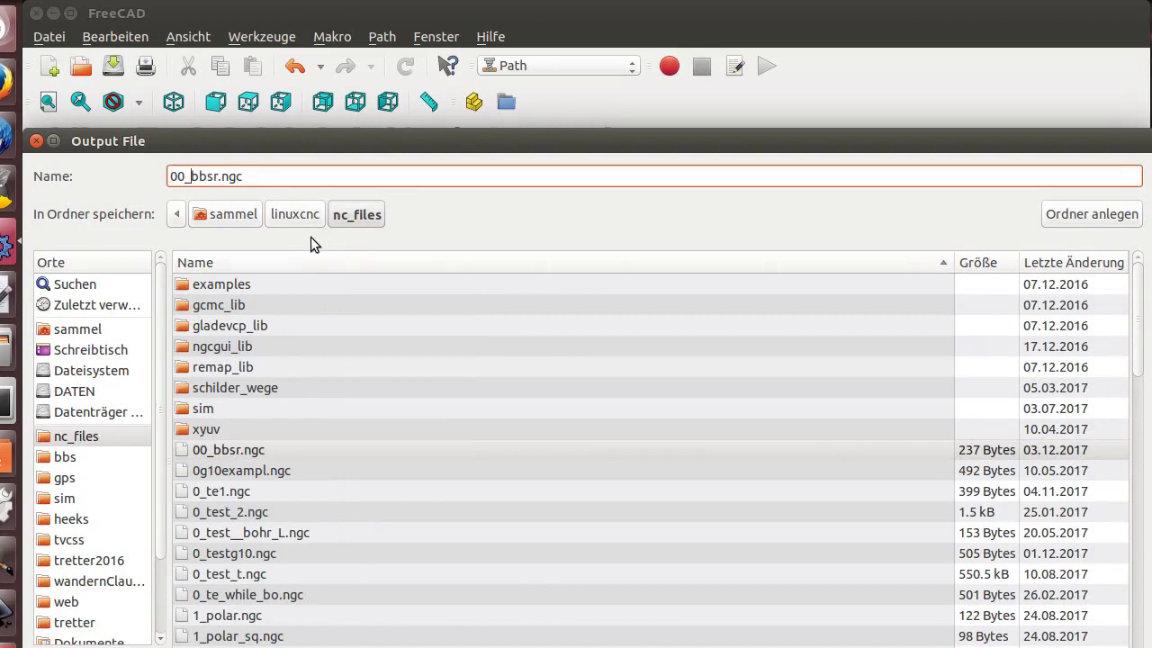
pyautogui.write('test')
pyautogui.write('_freecad')
pyautogui.press('Delete')
pyautogui.press('Delete')
pyautogui.press('Delete')
pyautogui.press('Delete')
# Save the G-code, scroll it from preamble to postamble, then close the G-code window.
pyautogui.press('Return')
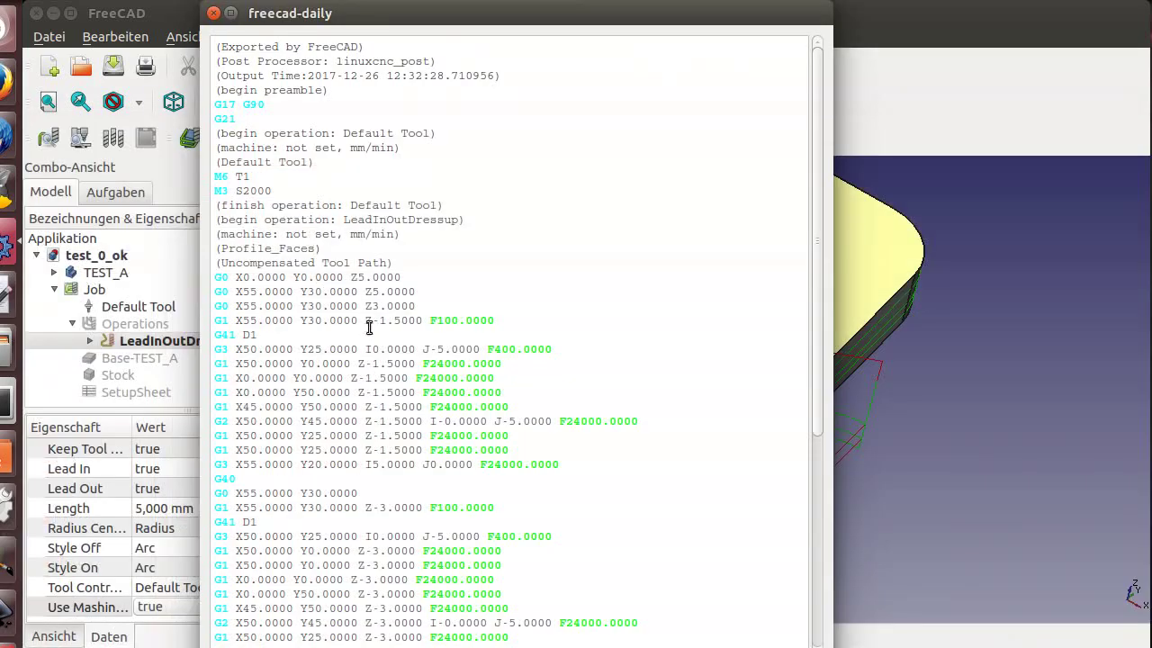
pyautogui.scroll(-1, 351, 326)
pyautogui.scroll(-3, 351, 327)
pyautogui.scroll(-3, 351, 329)
pyautogui.scroll(-2, 352, 331)
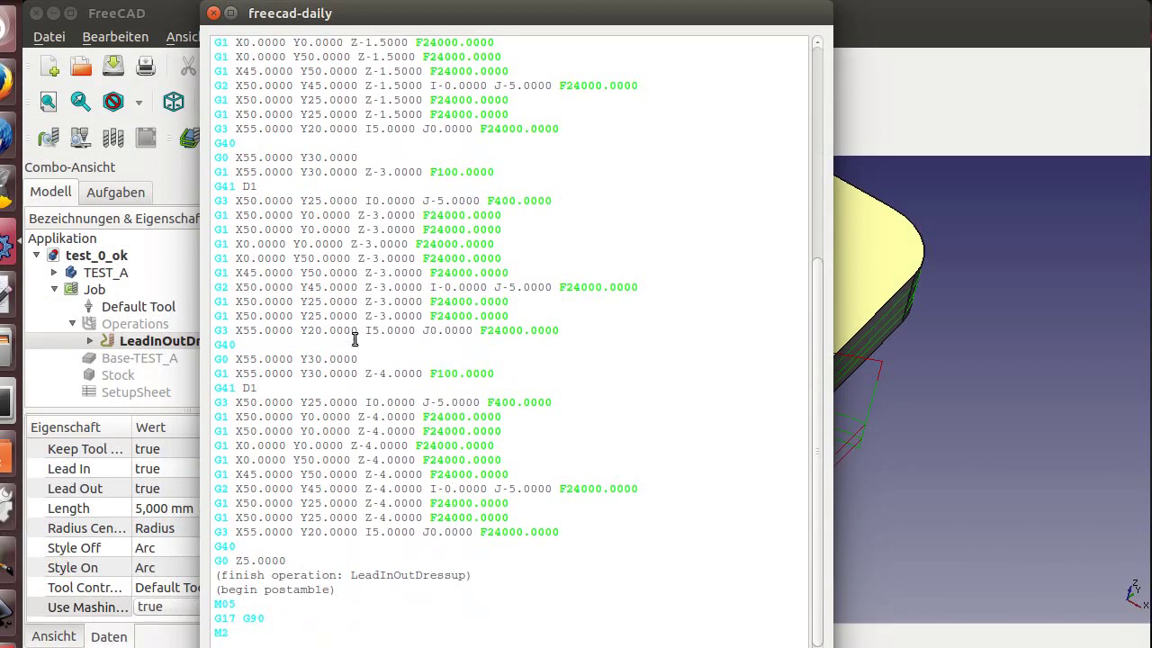
pyautogui.scroll(1, 403, 460)
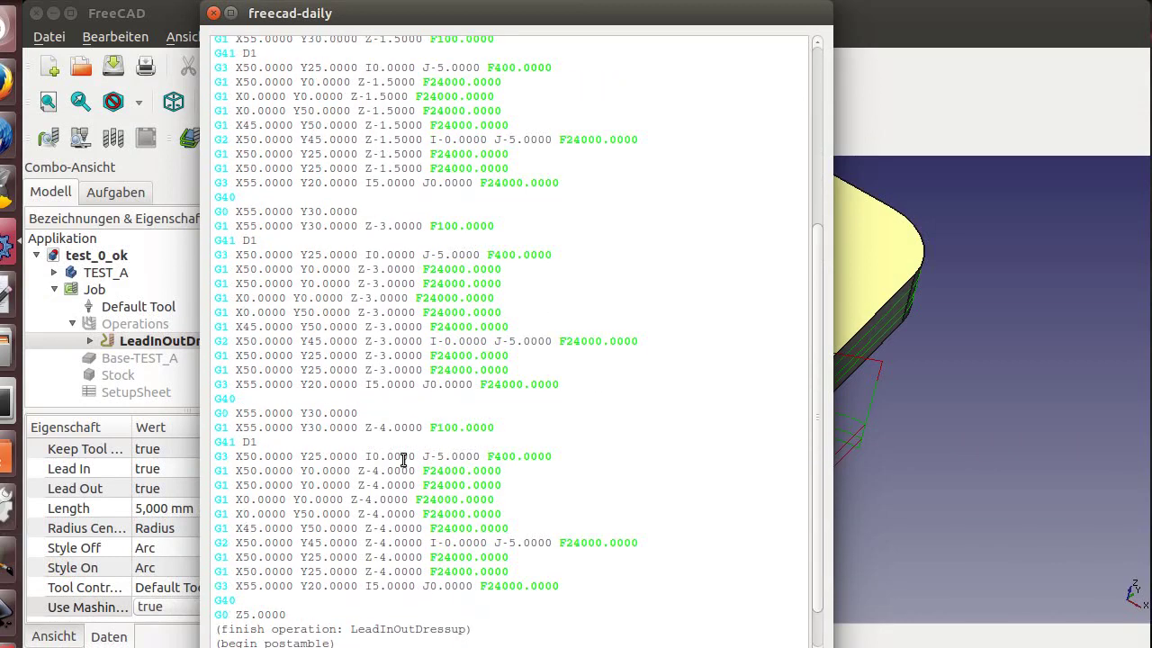
pyautogui.scroll(7, 353, 295)
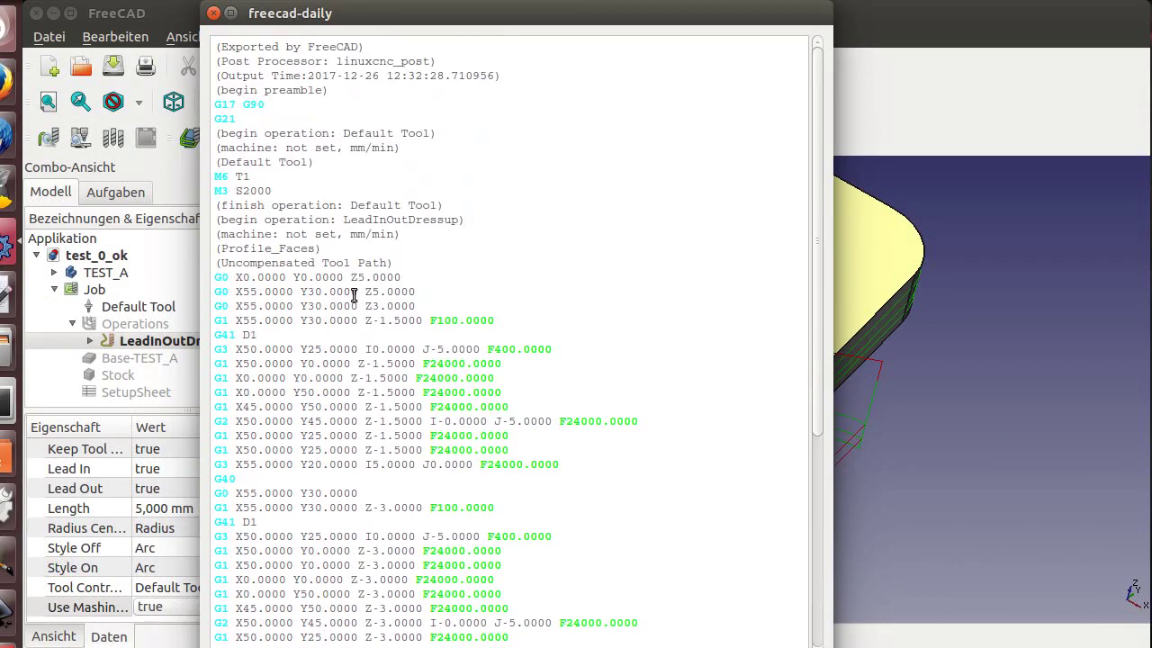
pyautogui.moveTo(495, 22); pyautogui.dragTo(818, 37)
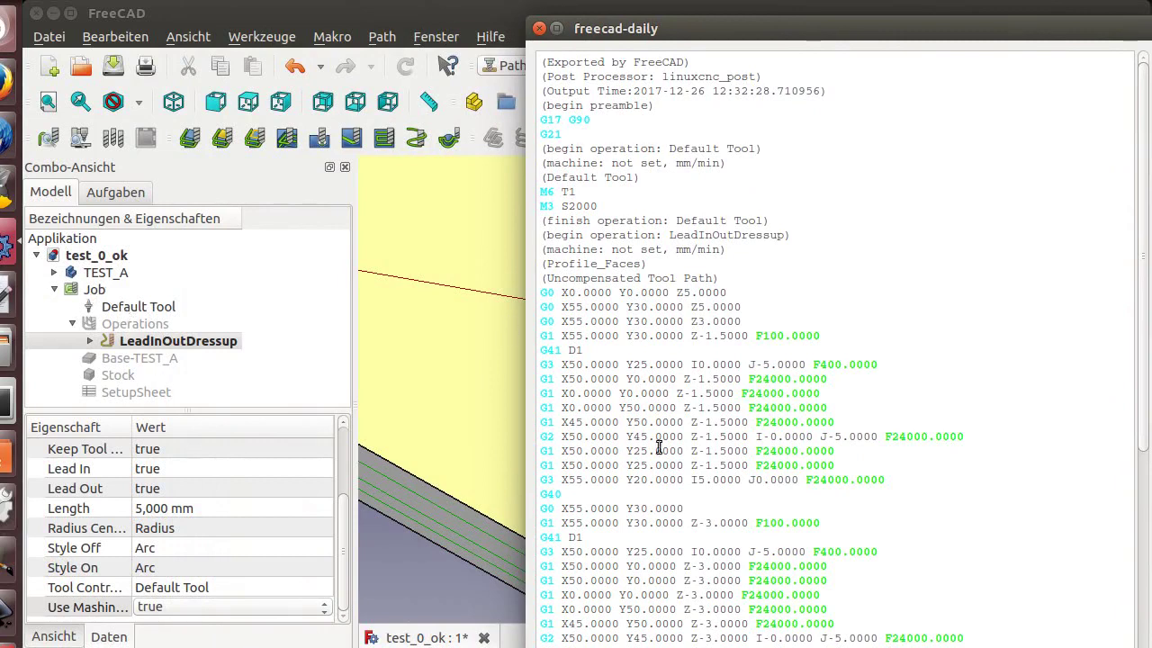
pyautogui.press('Escape')
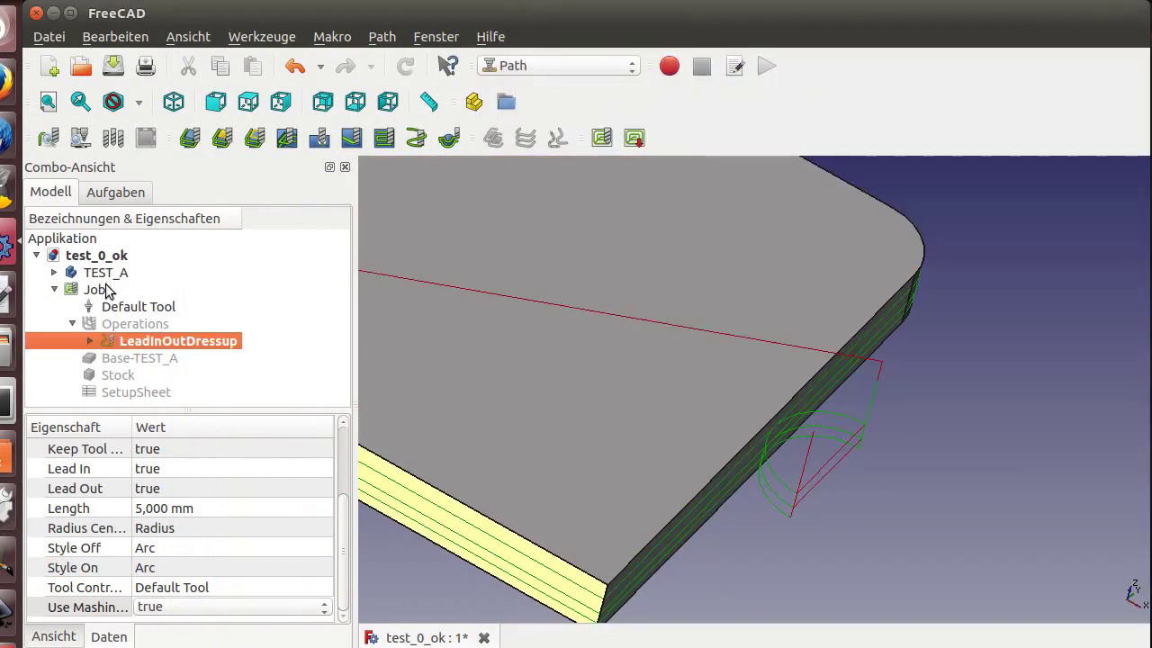
# Set the Job's Post Processor Args to '--modal --no-doubles'.
pyautogui.click(99, 289)
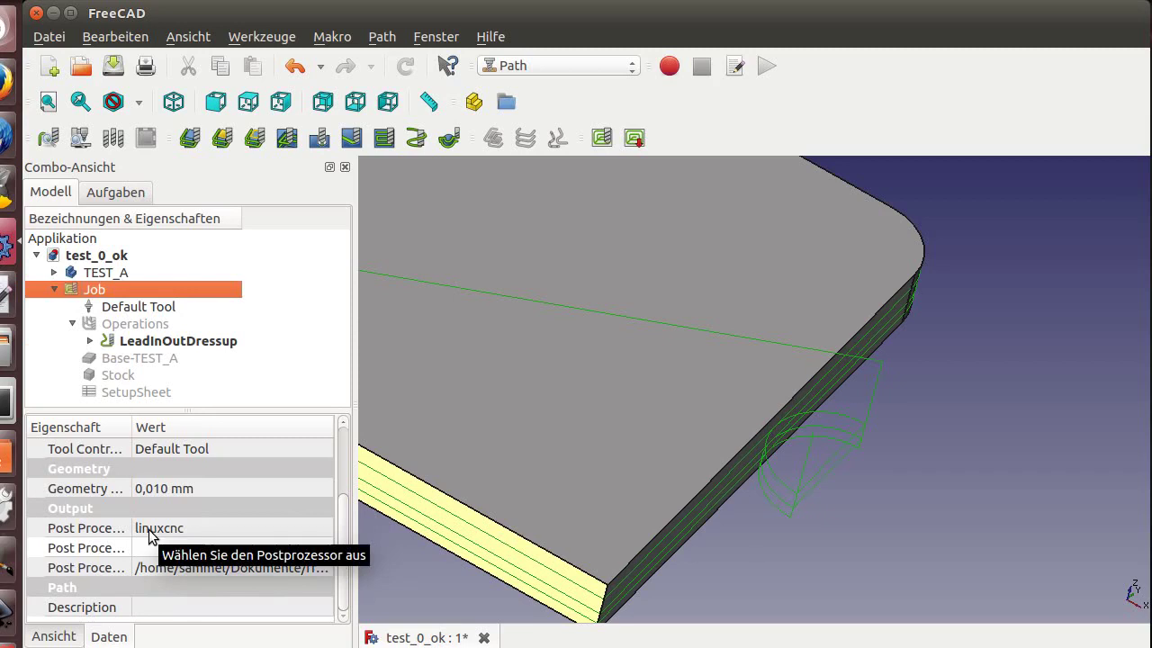
pyautogui.click(149, 534)
pyautogui.click(153, 548)
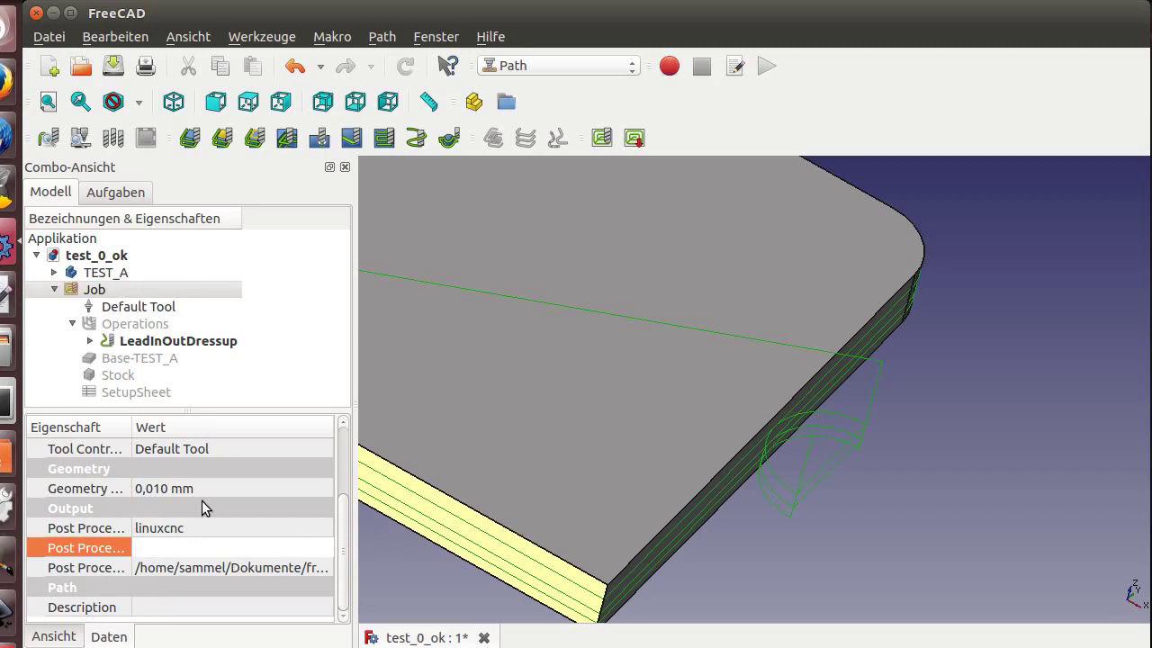
pyautogui.write('--')
pyautogui.write('modal ')
pyautogui.write('--')
pyautogui.write('no-doubles')
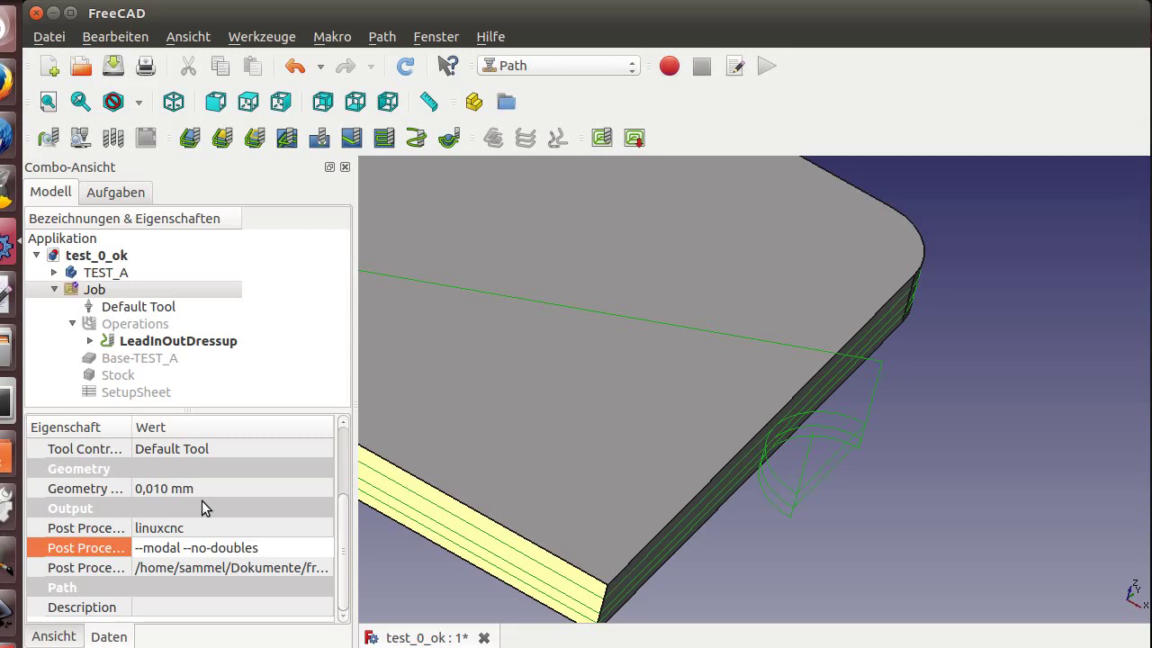
pyautogui.press('Return')
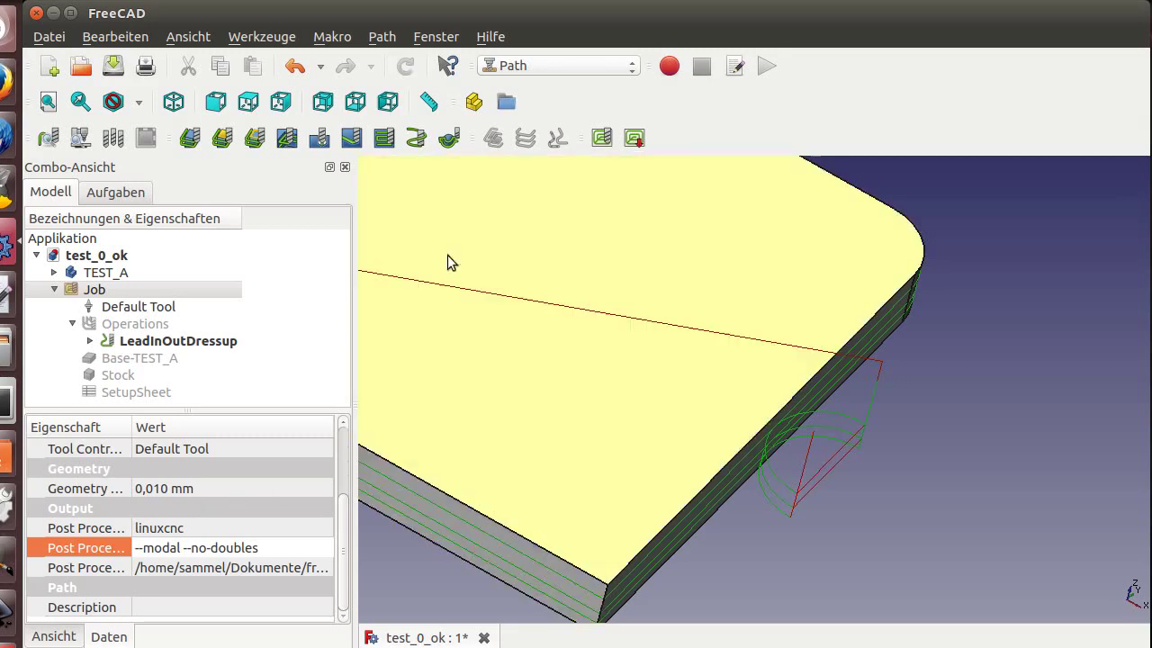
# Post-process the job again, overwriting 00_test_freecad.ngc in nc_files.
pyautogui.click(636, 142)
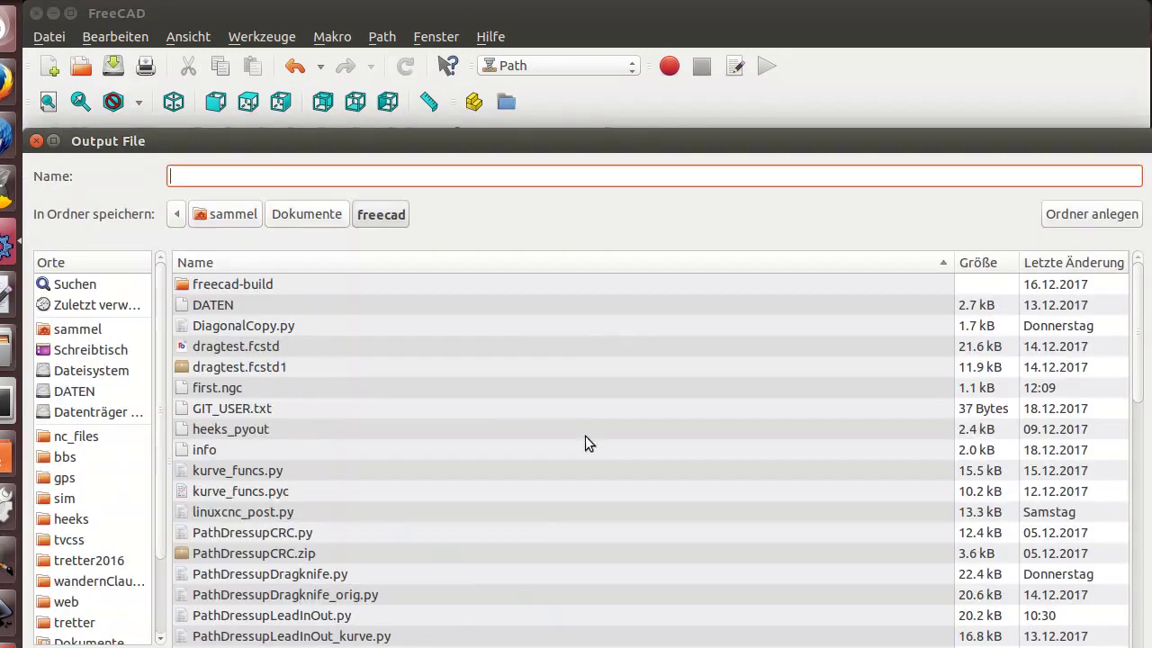
pyautogui.click(80, 436)
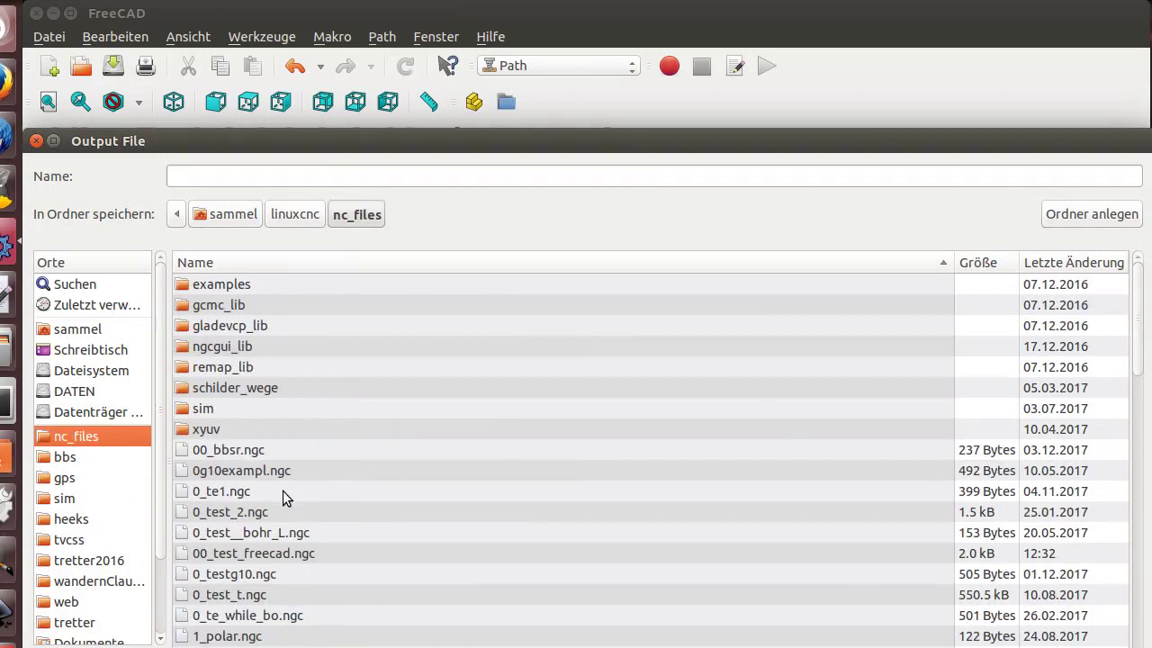
pyautogui.scroll(-1, 293, 529)
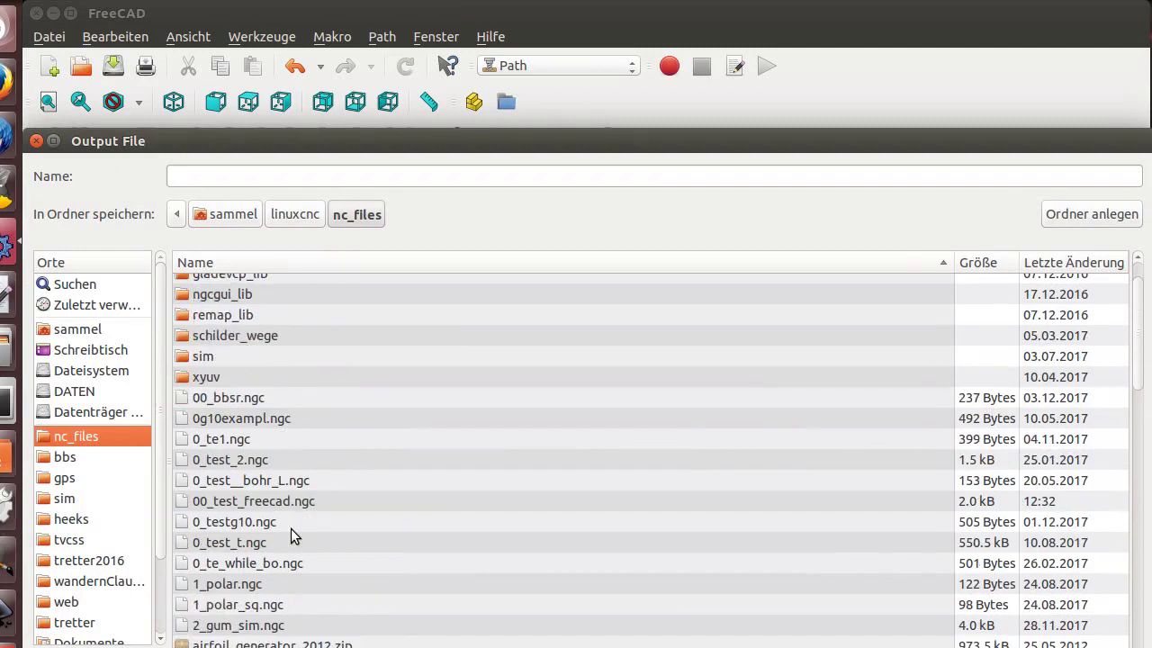
pyautogui.scroll(-1, 293, 529)
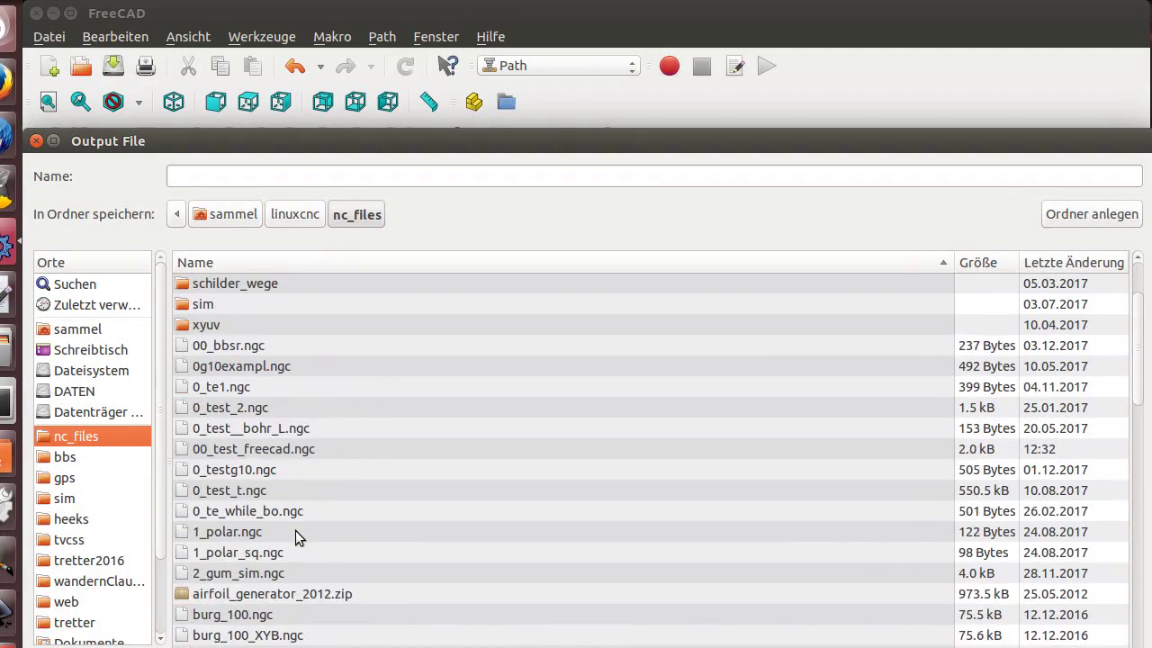
pyautogui.click(256, 449)
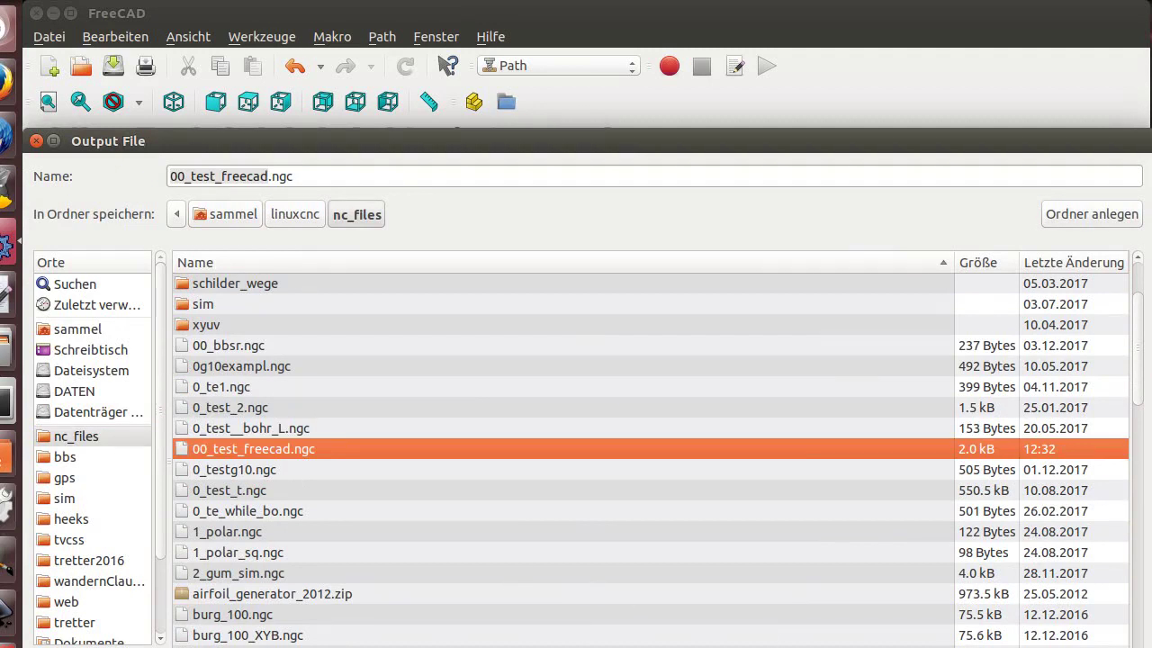
pyautogui.press('Return')
pyautogui.click(765, 511)
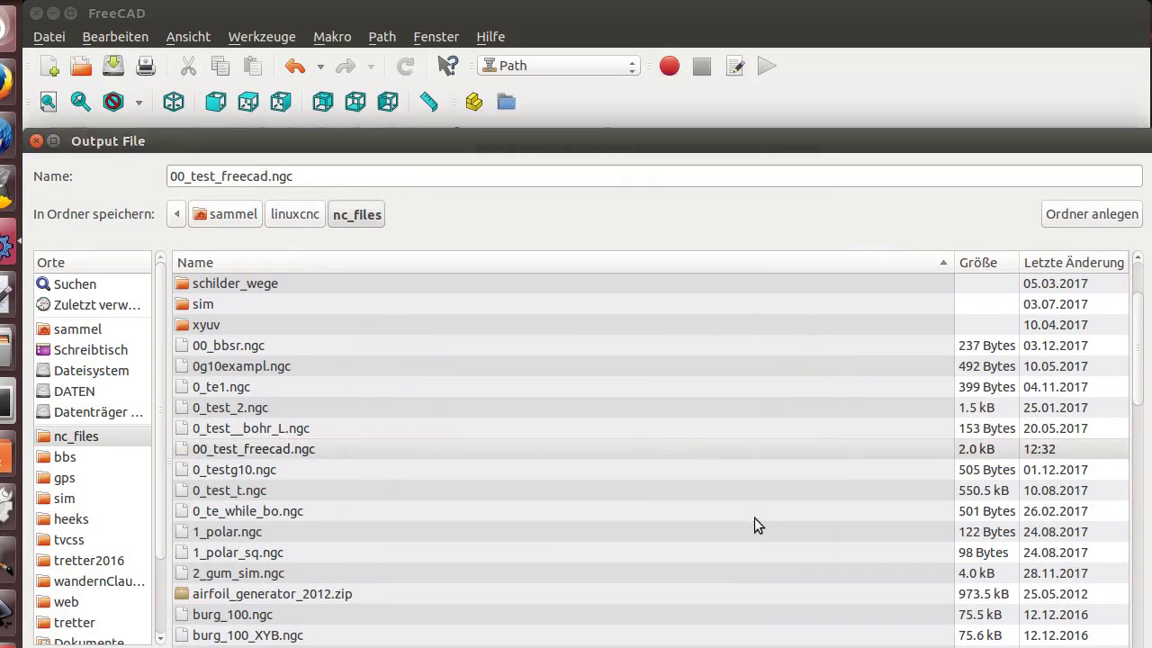
# Scroll the compact G-code, highlight the G41 D1 line, and return to the main FreeCAD window.
pyautogui.scroll(-1, 627, 397)
pyautogui.scroll(-4, 612, 368)
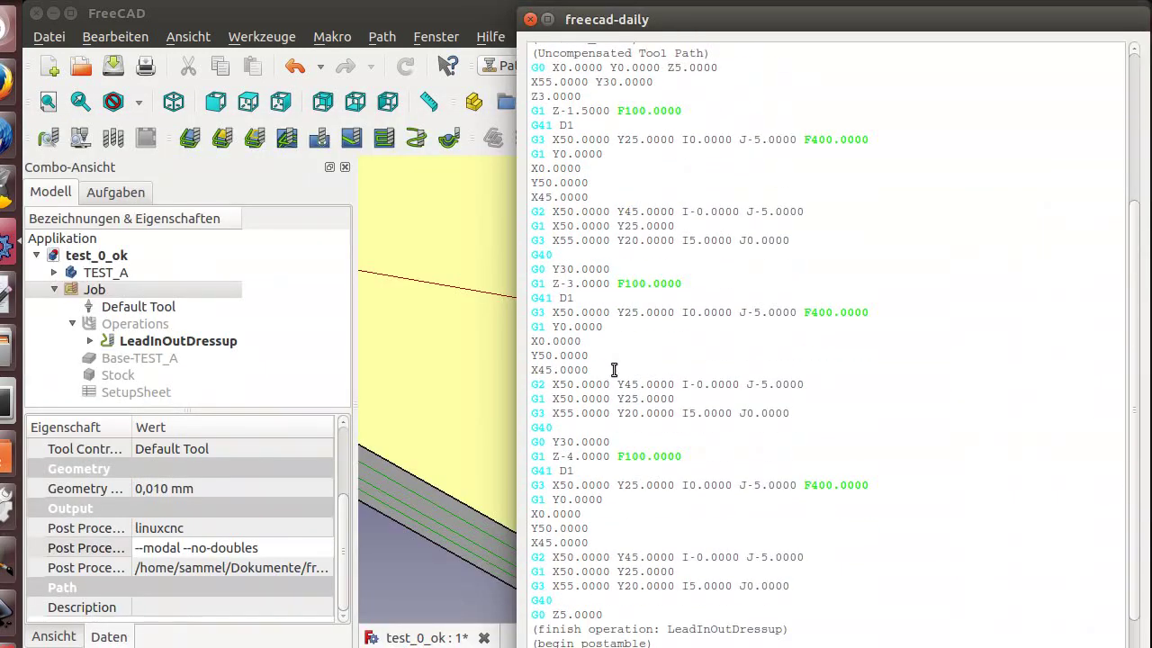
pyautogui.scroll(-1, 633, 404)
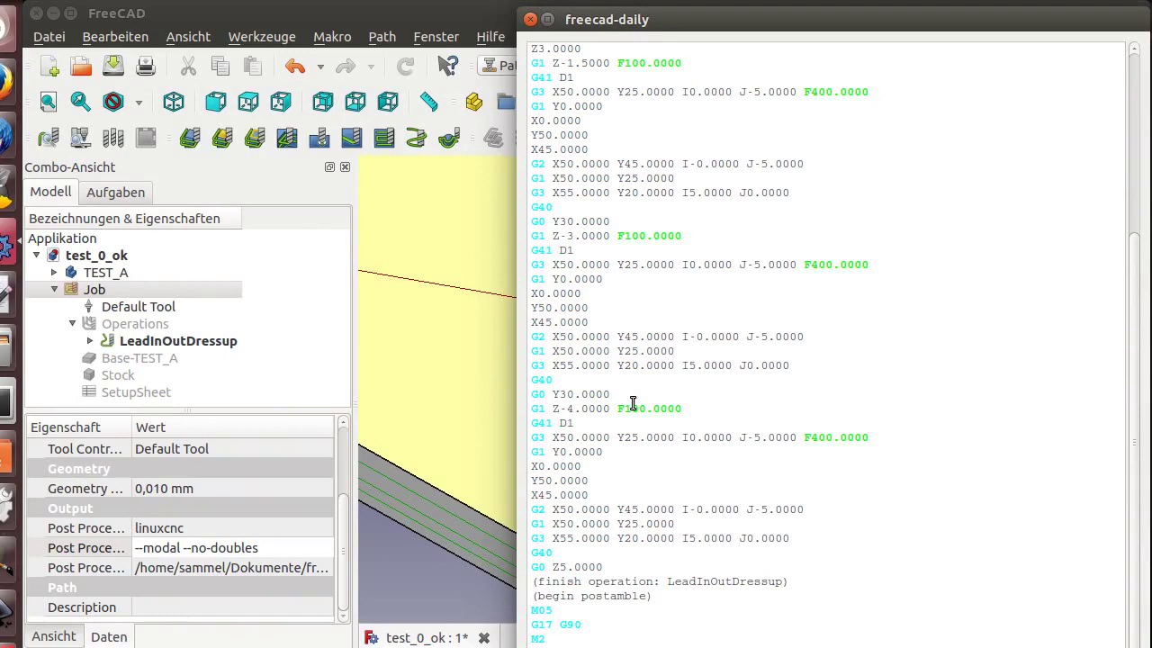
pyautogui.scroll(3, 633, 403)
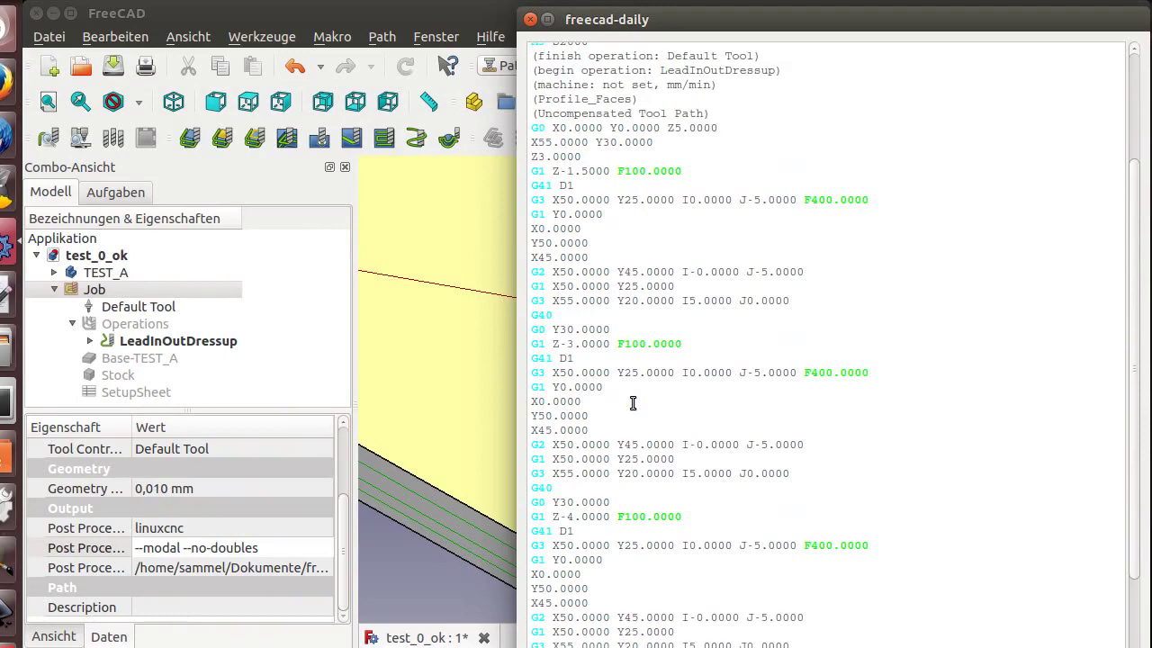
pyautogui.moveTo(533, 185); pyautogui.dragTo(601, 187)
pyautogui.hotkey('alt', 'Tab')
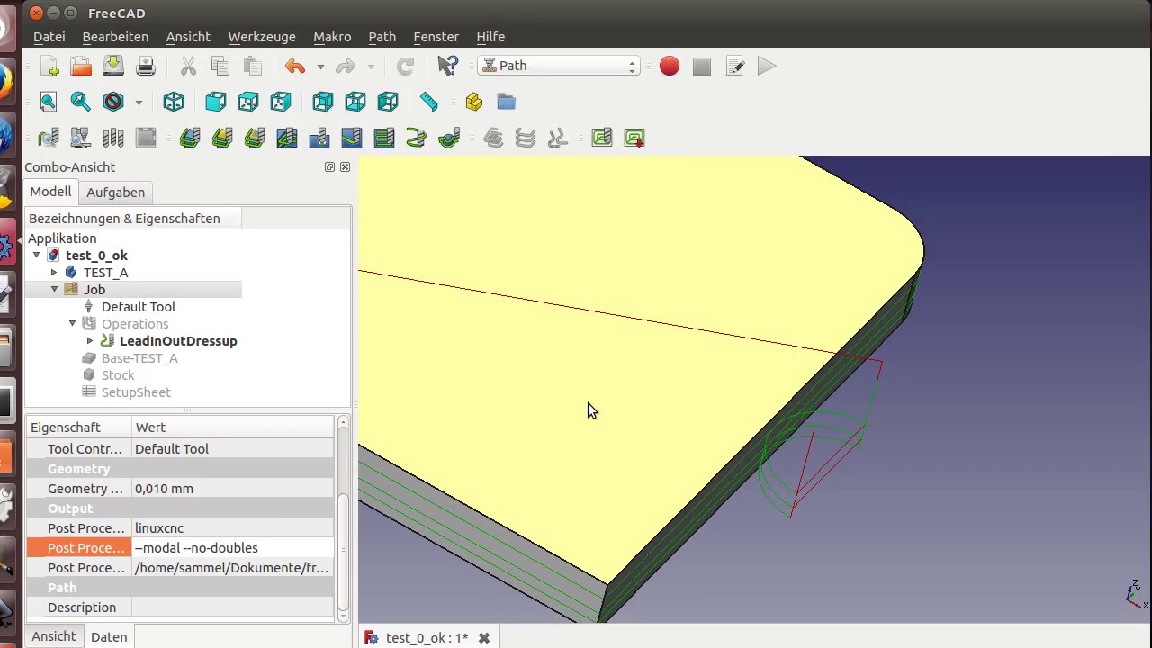
# Delete the LeadInOutDressup, confirming despite its dependent objects.
pyautogui.click(139, 344)
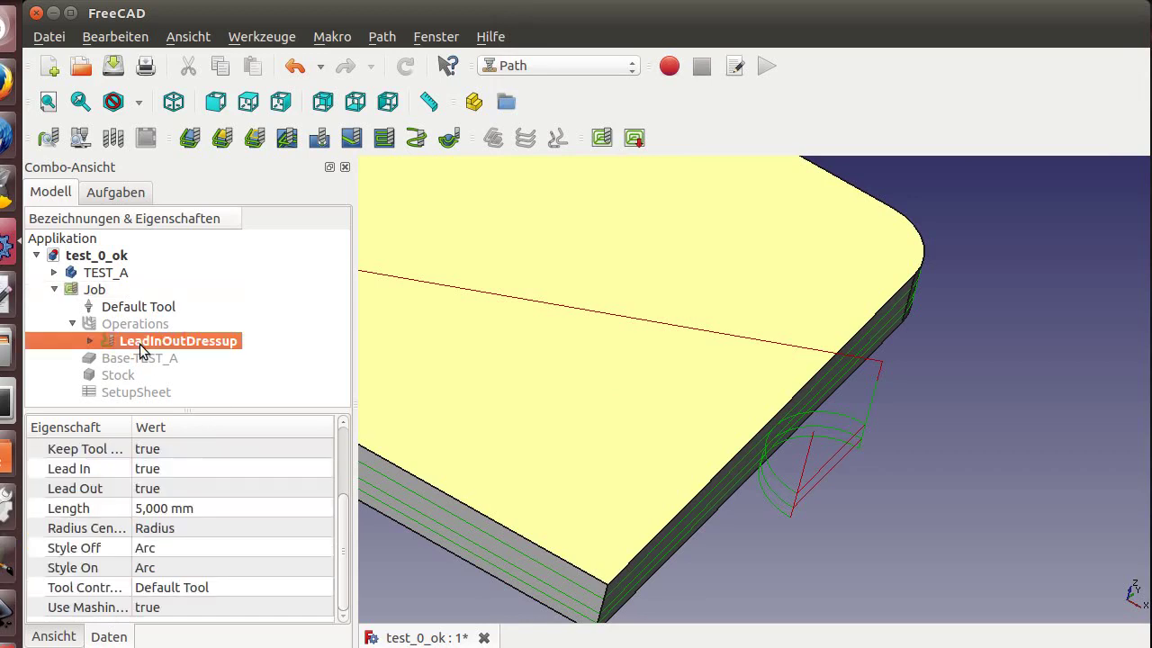
pyautogui.press('Delete')
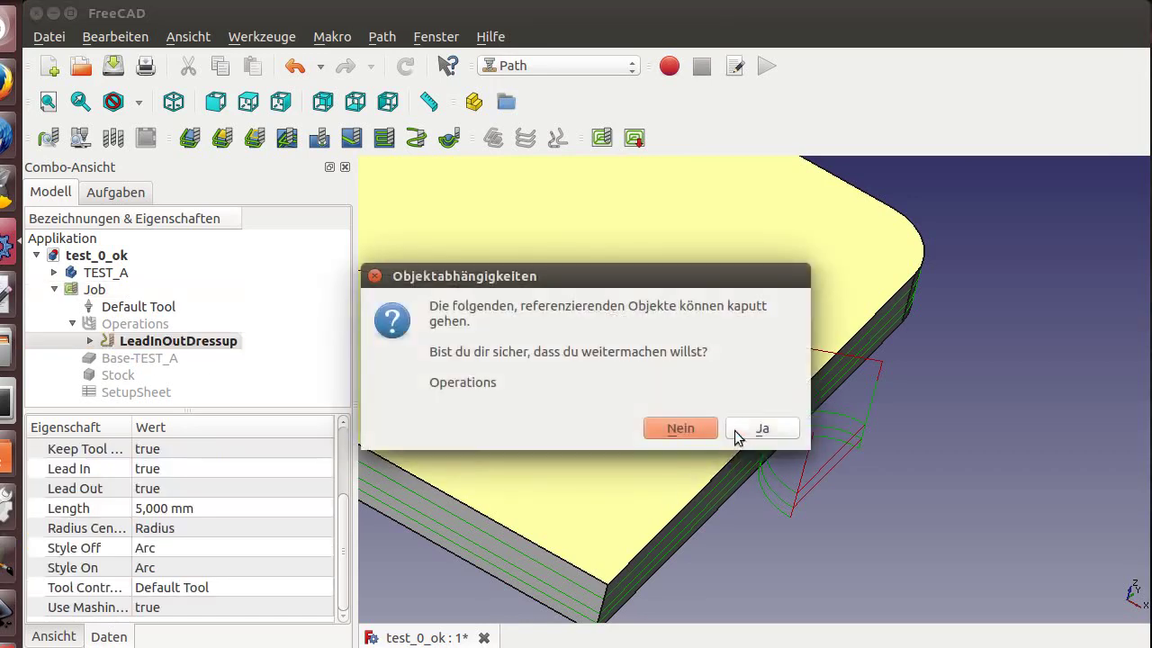
pyautogui.click(740, 431)
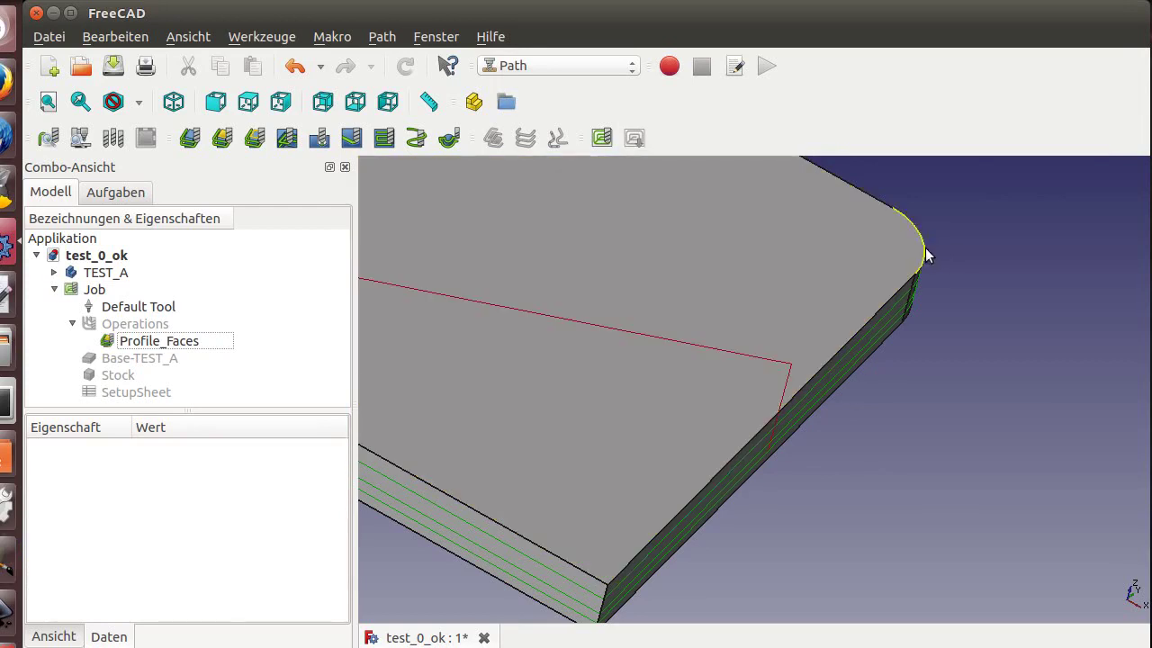
# Set Profile_Faces' Use Start Point property to false.
pyautogui.click(164, 346)
pyautogui.scroll(-5, 153, 594)
pyautogui.scroll(-3, 149, 617)
pyautogui.scroll(-1, 171, 616)
pyautogui.click(176, 614)
pyautogui.click(160, 609)
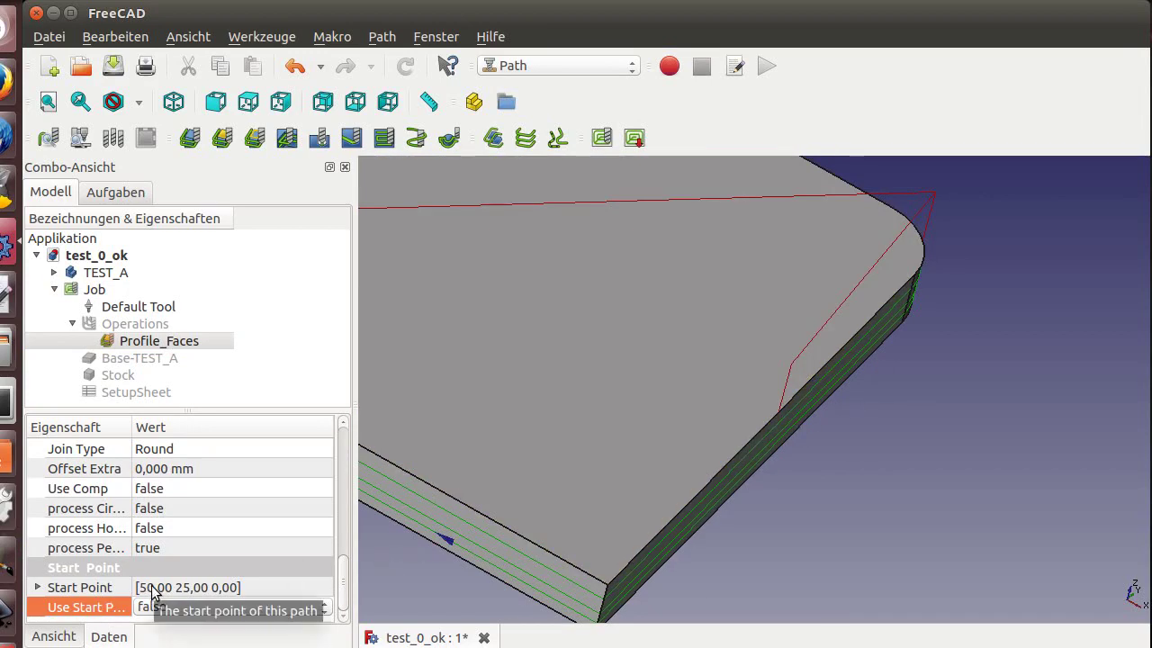
# Check Profile_Faces' Start Point property, keeping Use Start Point set to false.
pyautogui.moveTo(803, 492)
pyautogui.mouseDown(button='middle')
pyautogui.moveTo(768, 479)
pyautogui.moveTo(841, 432)
pyautogui.mouseUp(button='middle')
pyautogui.scroll(5, 837, 436)
pyautogui.scroll(-5, 833, 442)
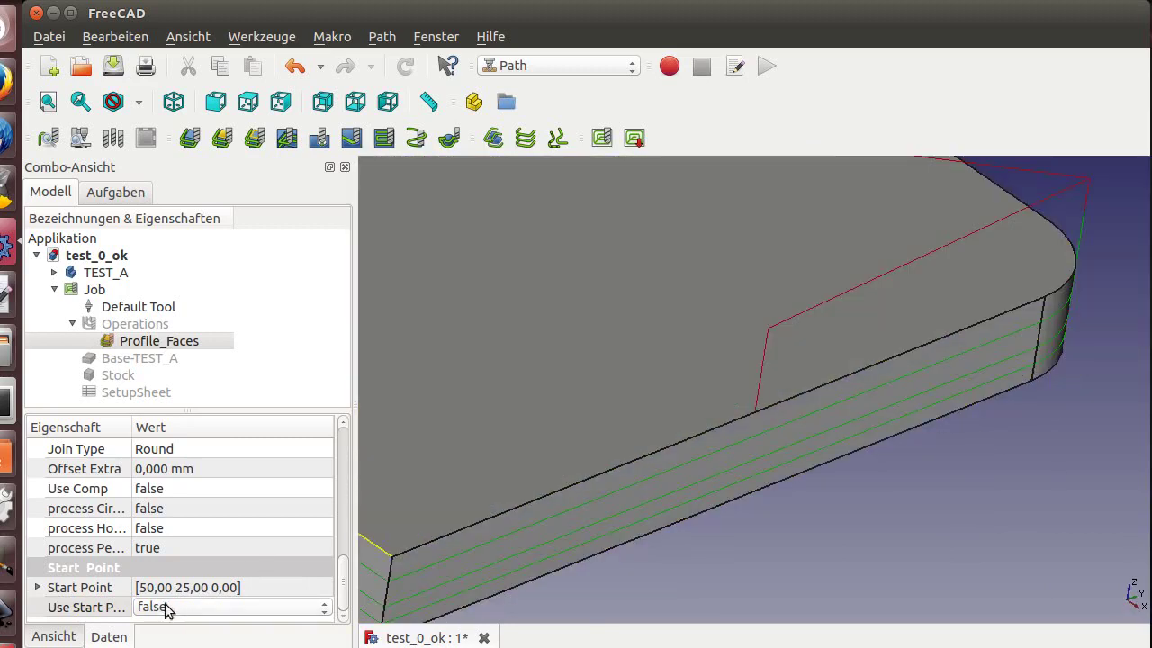
pyautogui.click(37, 586)
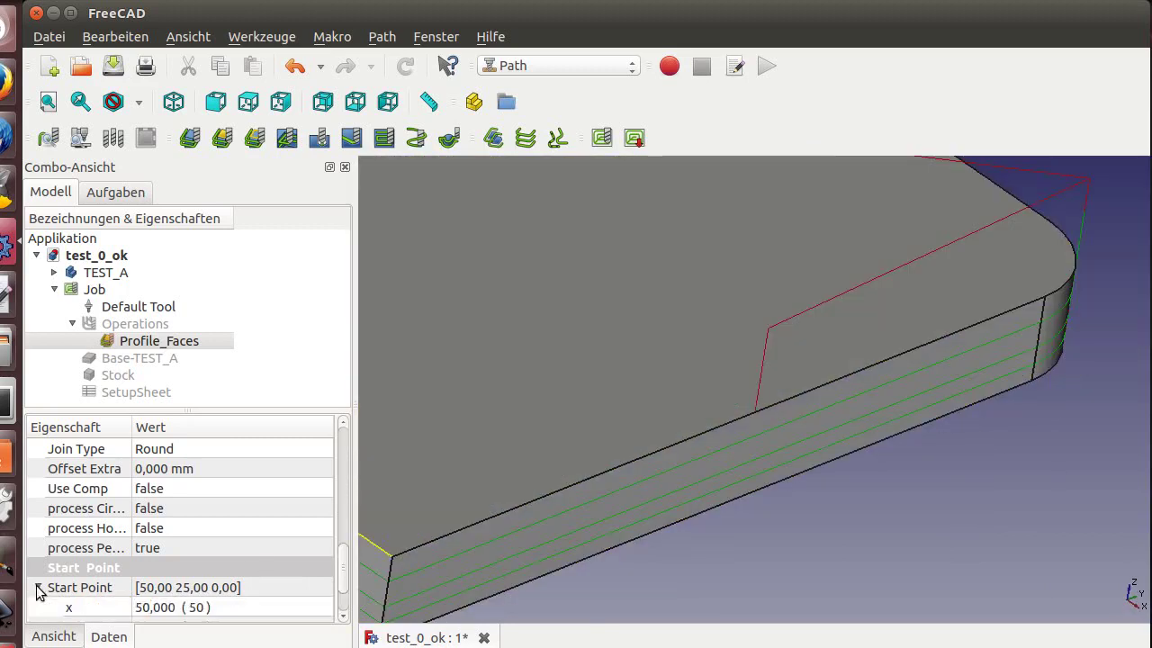
pyautogui.click(37, 587)
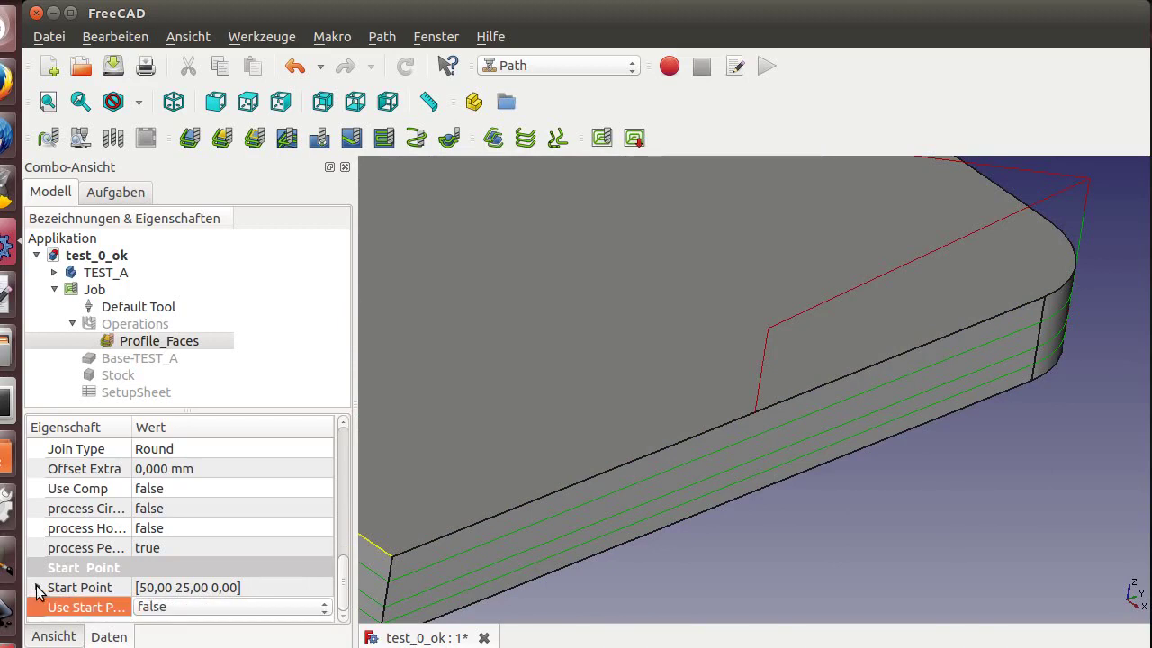
pyautogui.click(171, 611)
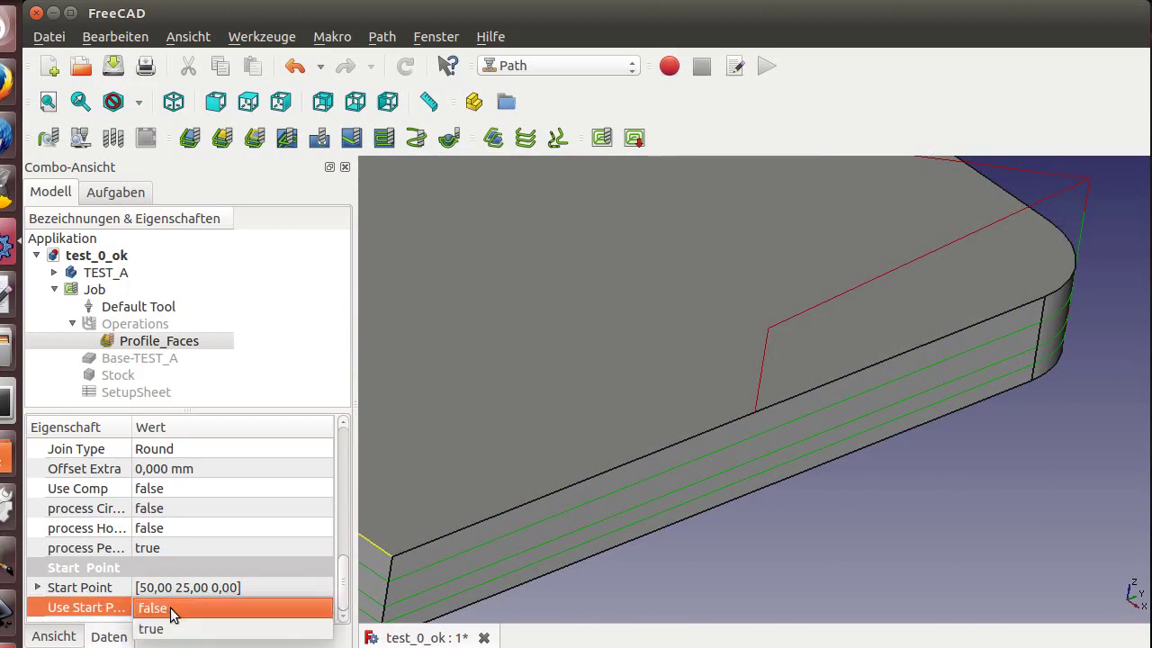
pyautogui.click(171, 612)
pyautogui.click(193, 589)
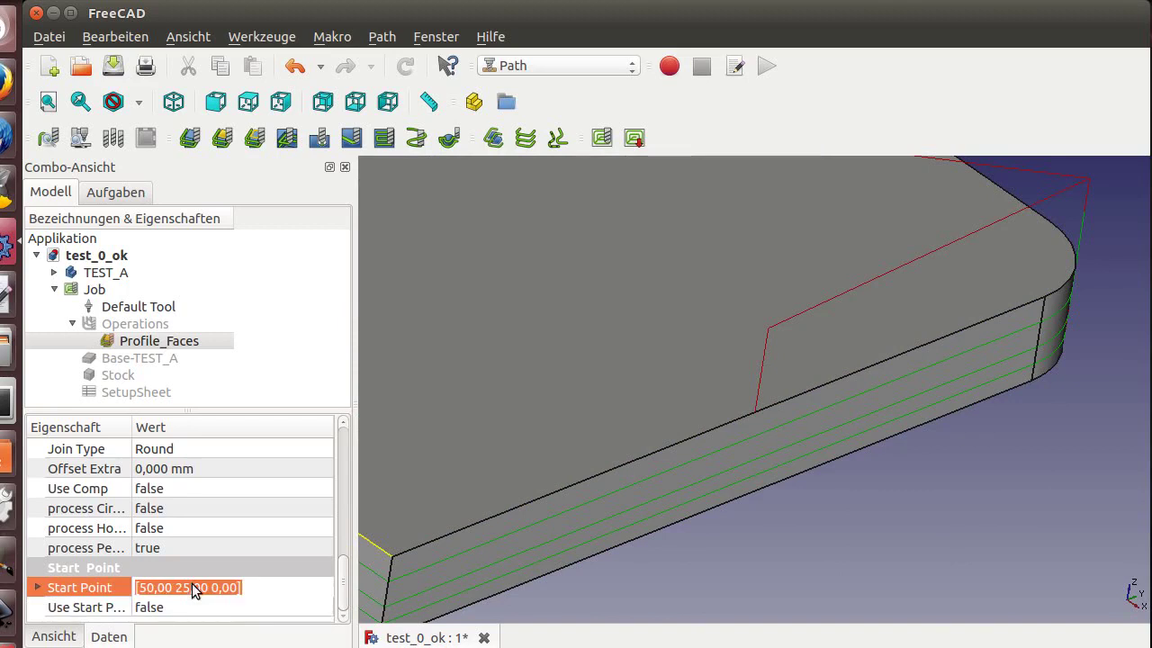
pyautogui.press('Return')
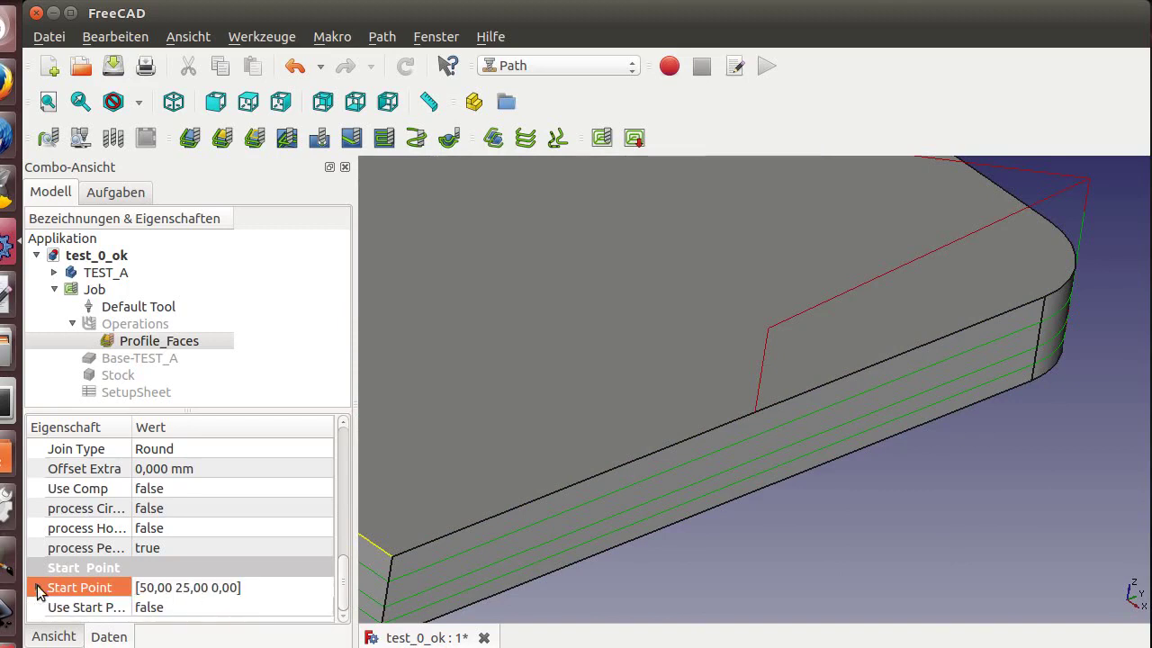
# Set the Start Point x and y coordinates to 0 through the expression editor.
pyautogui.click(36, 592)
pyautogui.click(151, 609)
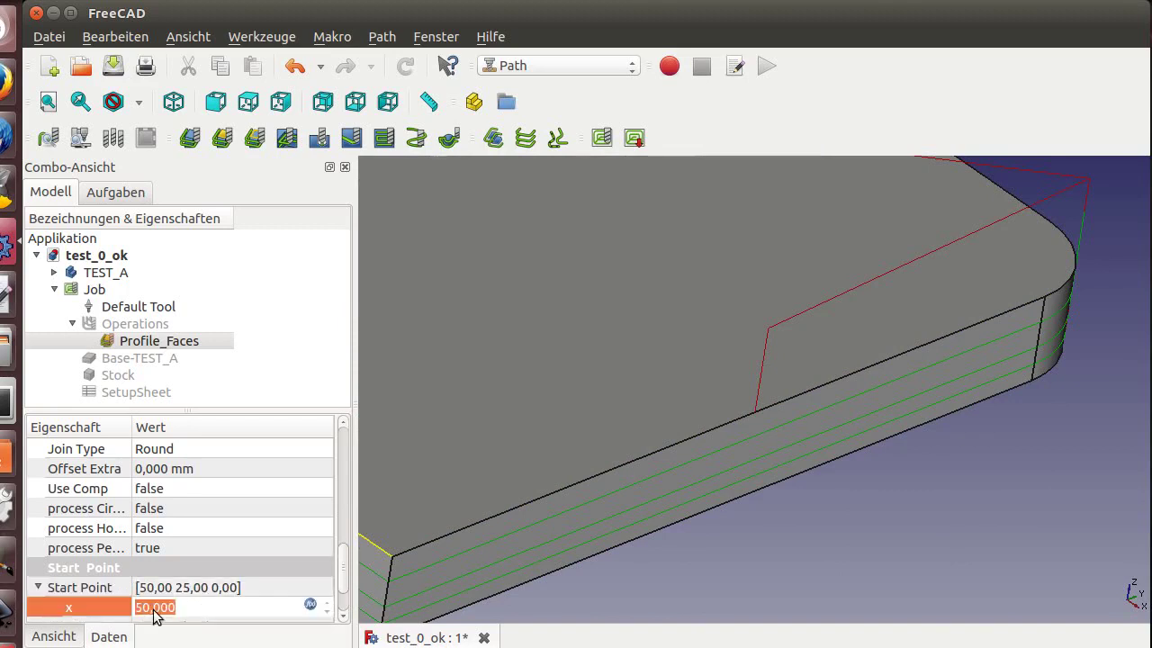
pyautogui.click(309, 606)
pyautogui.write('0,')
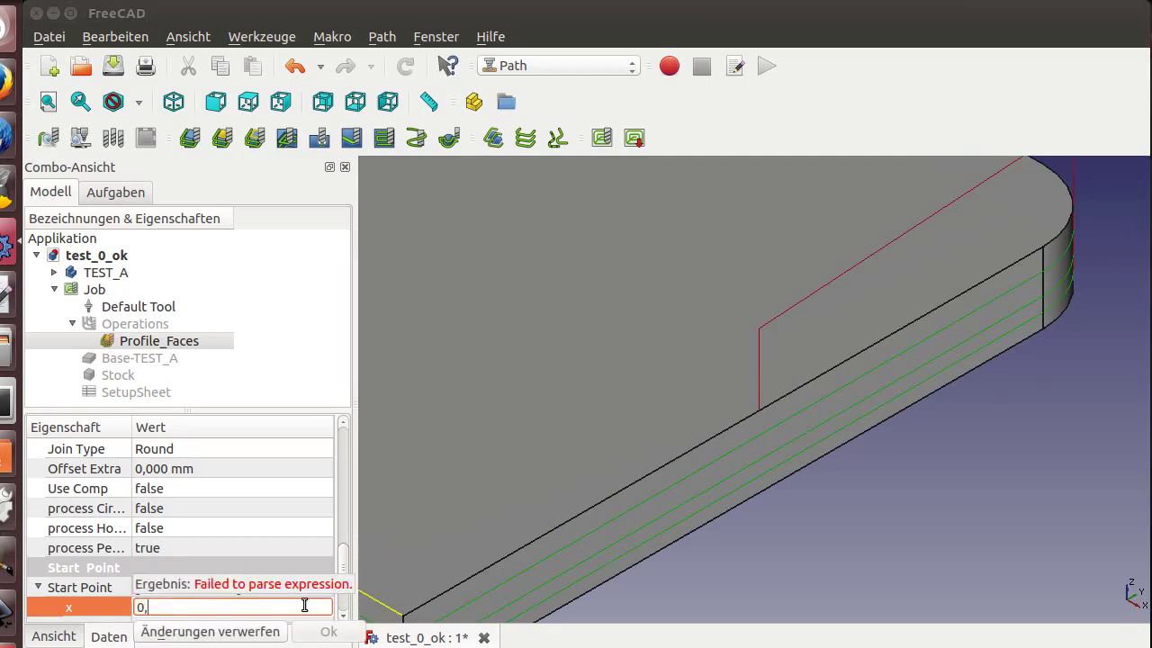
pyautogui.press('BackSpace')
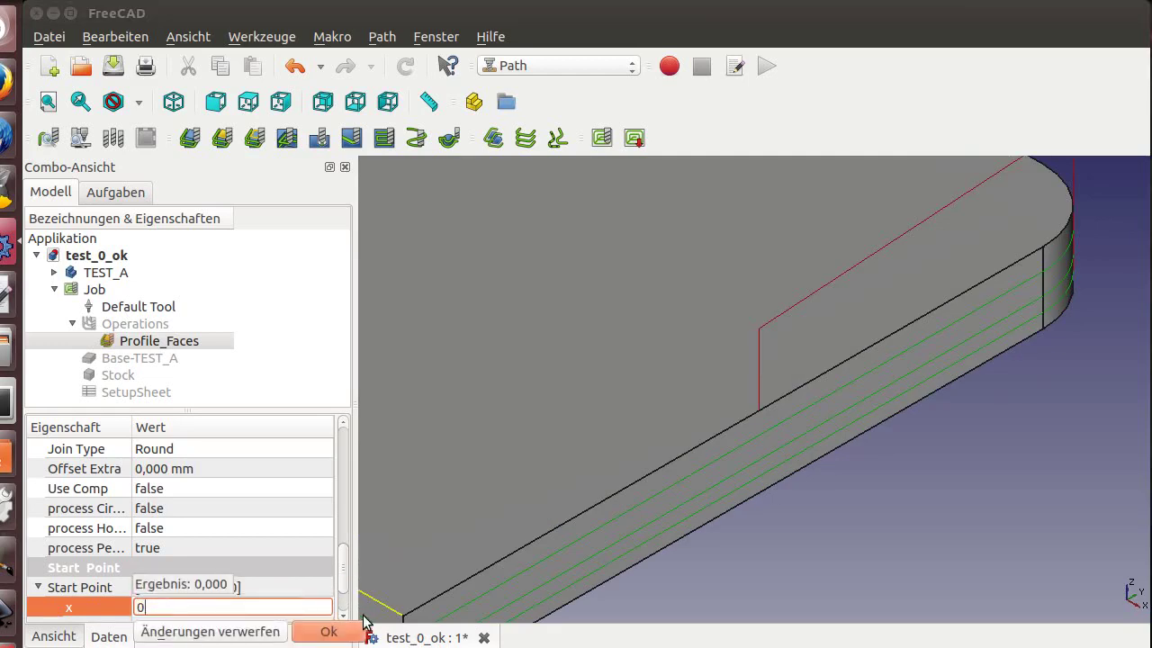
pyautogui.click(328, 627)
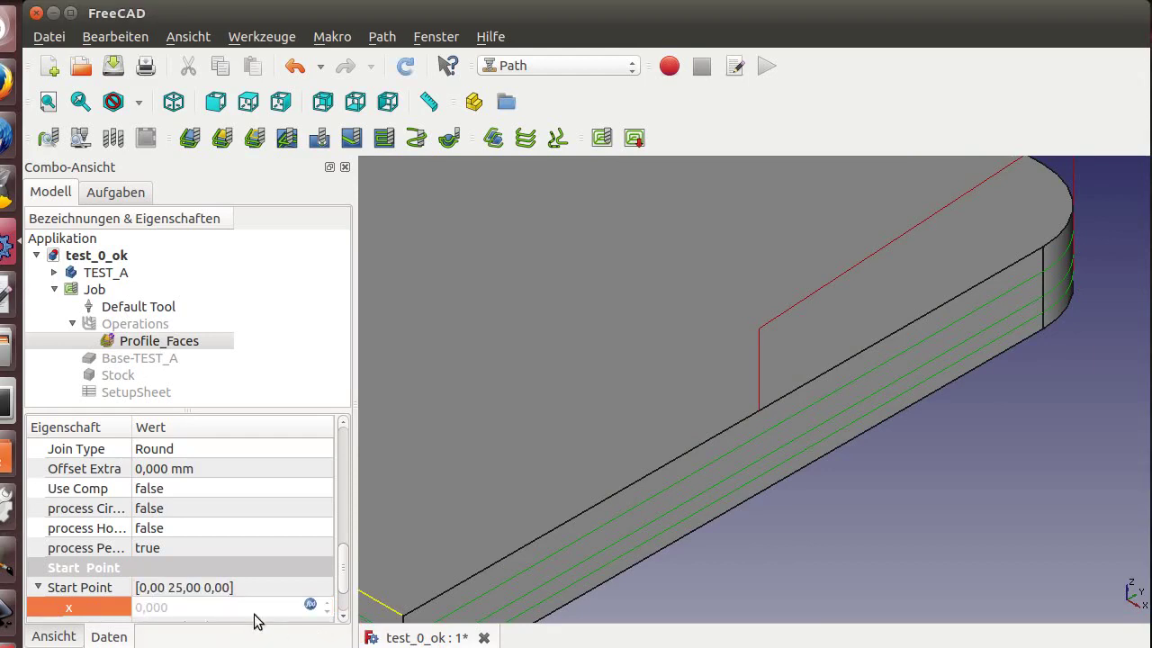
pyautogui.scroll(-1, 346, 594)
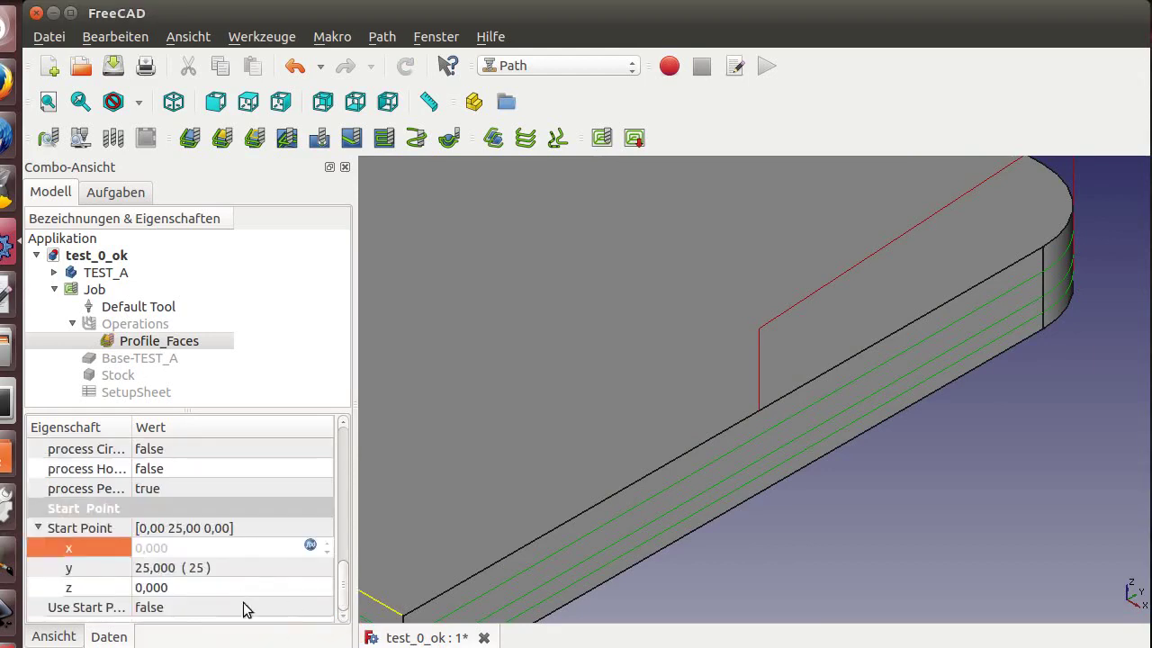
pyautogui.click(220, 567)
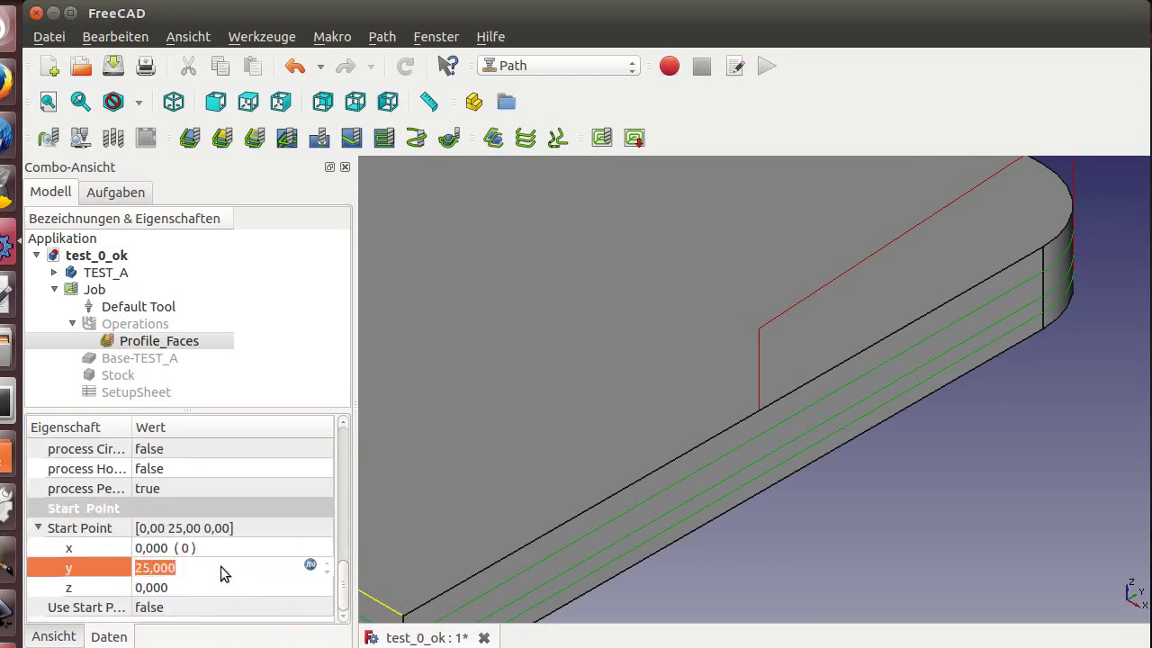
pyautogui.click(312, 564)
pyautogui.write('0')
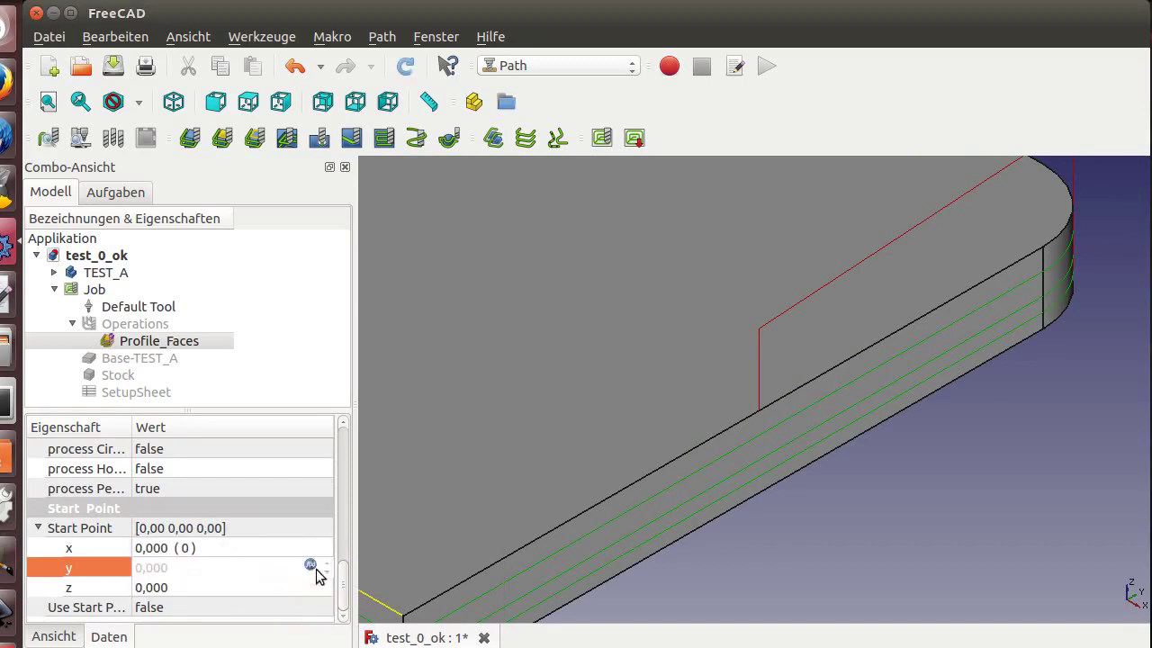
pyautogui.click(245, 587)
# Select the part and orbit the view to inspect the plate's 5 mm fillet.
pyautogui.click(527, 476)
pyautogui.scroll(-2, 540, 486)
pyautogui.scroll(-2, 558, 499)
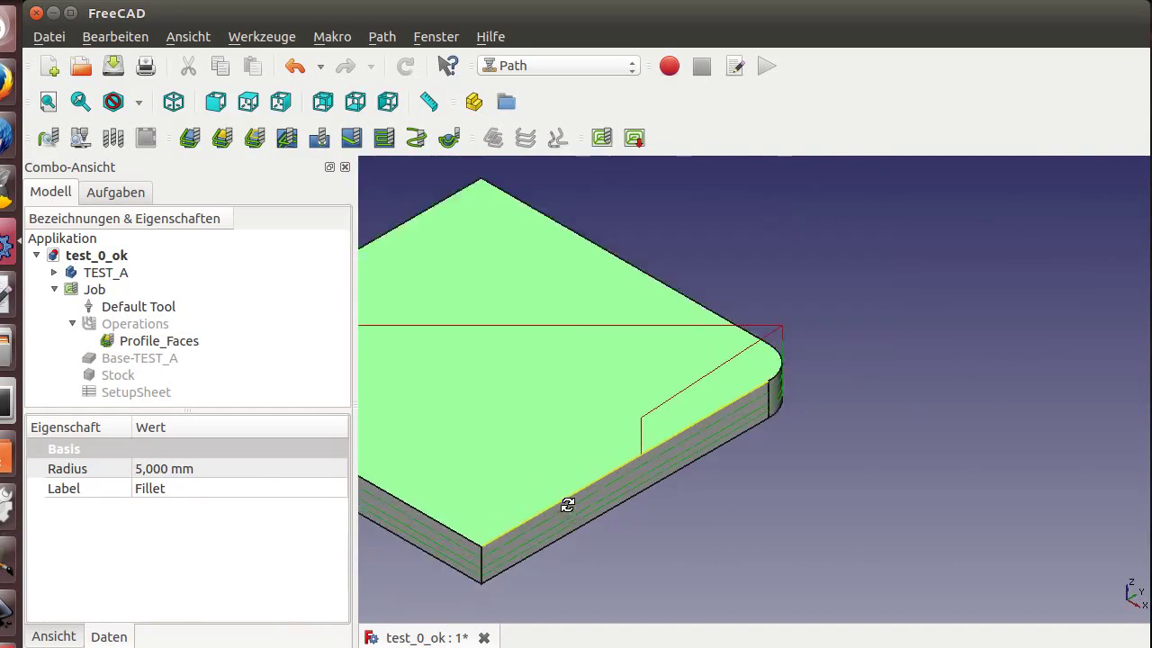
pyautogui.moveTo(565, 504); pyautogui.dragTo(389, 433, button='middle')
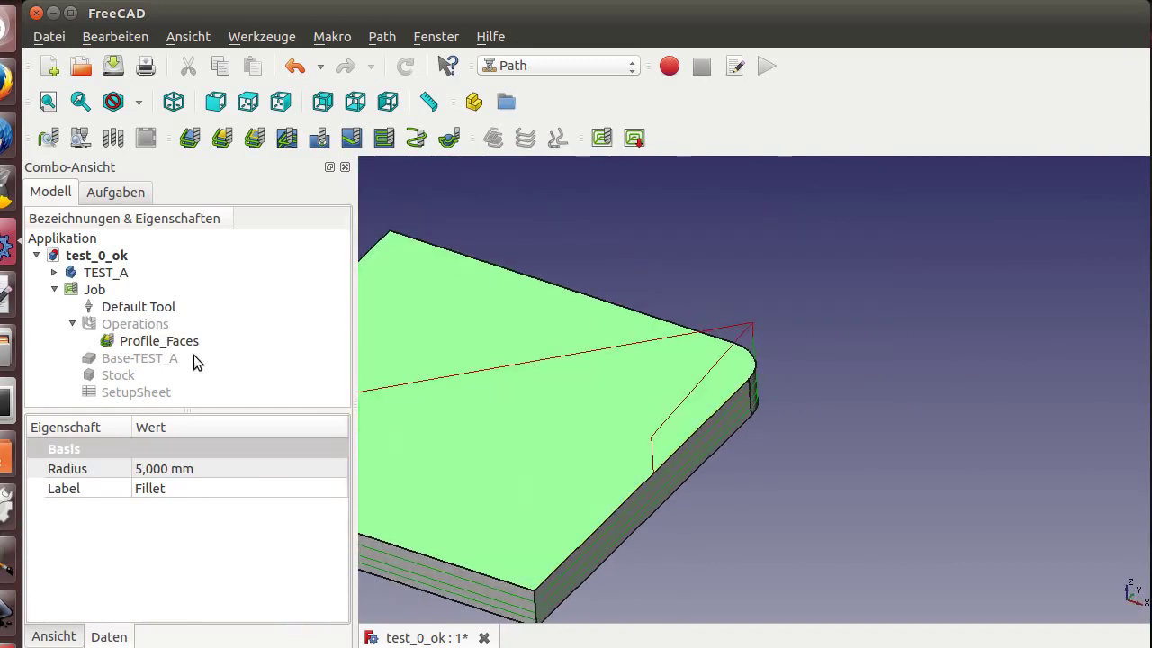
# Delete the existing Profile_Faces operation.
pyautogui.click(184, 342)
pyautogui.rightClick(184, 341)
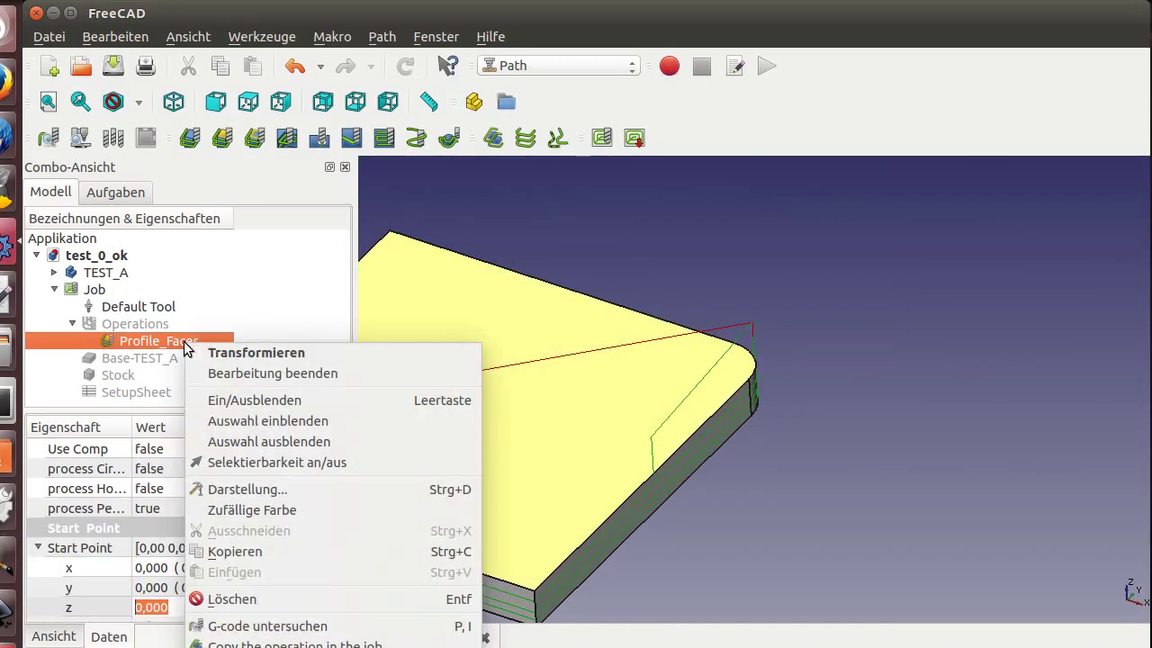
pyautogui.click(224, 599)
pyautogui.click(746, 429)
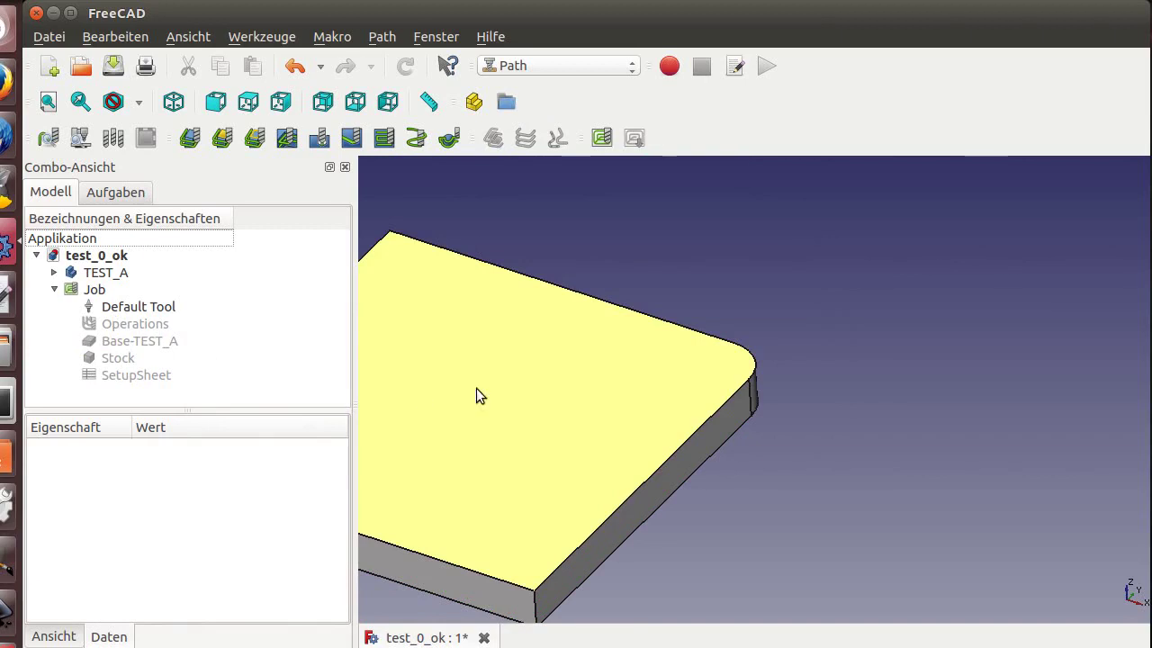
# Create a new profile operation on the part's top face and compute its toolpath.
pyautogui.click(479, 394)
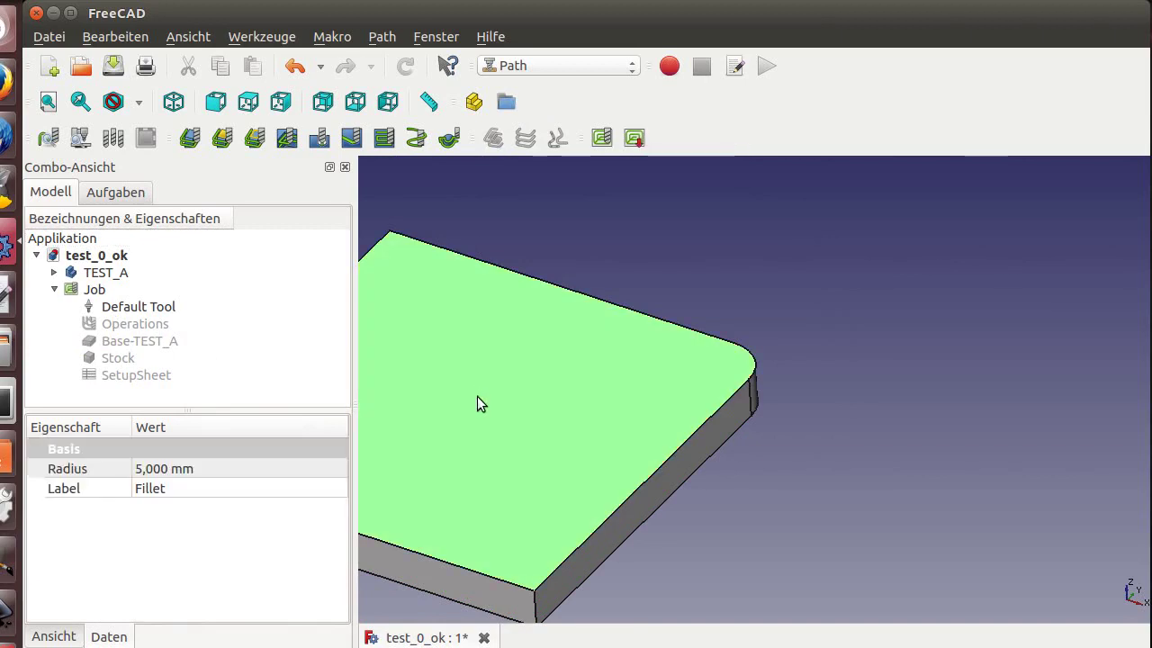
pyautogui.rightClick(476, 404)
pyautogui.press('Escape')
pyautogui.click(223, 139)
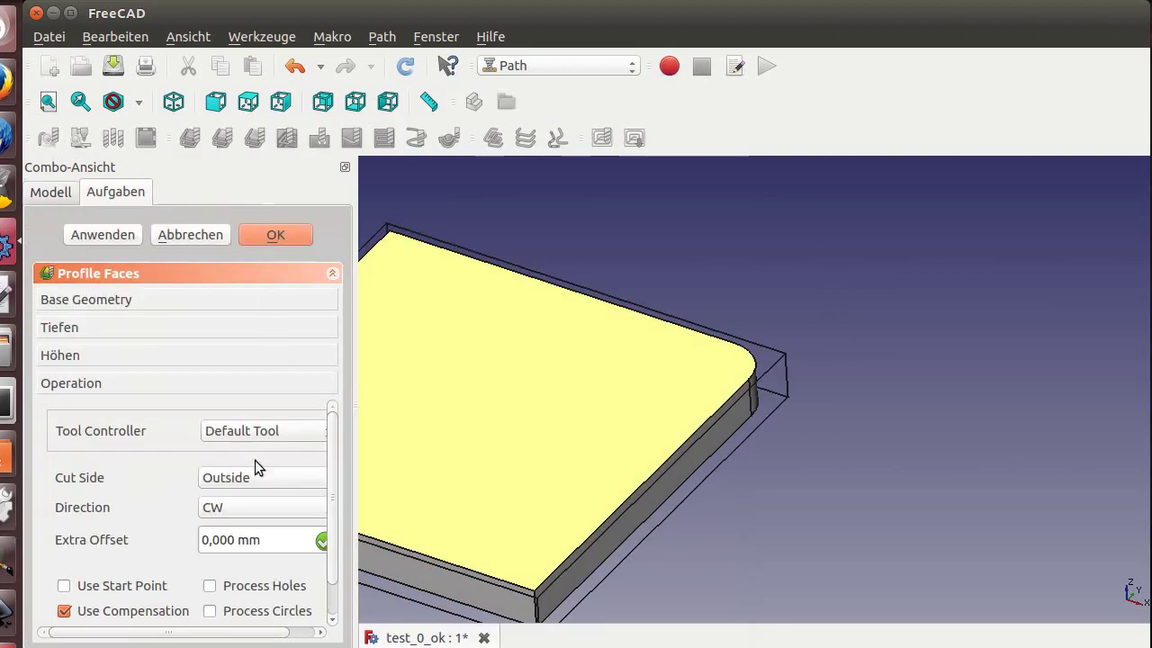
pyautogui.click(106, 236)
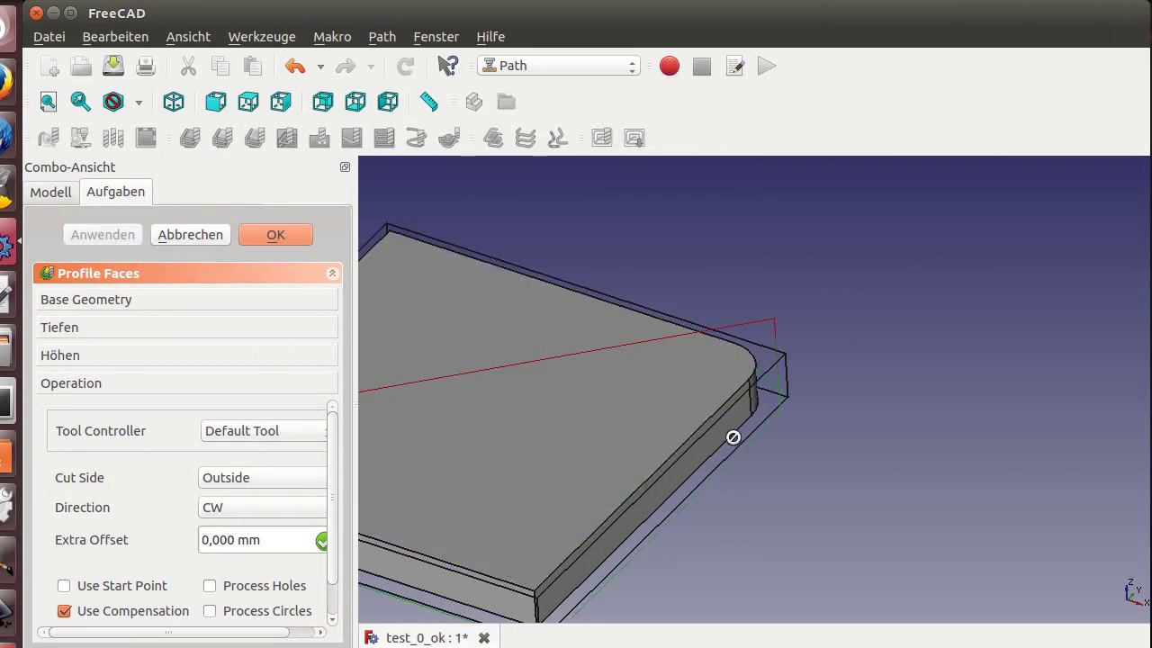
# Turn off tool compensation, leave the start point disabled, and recompute the profile toolpath.
pyautogui.rightClick(663, 465)
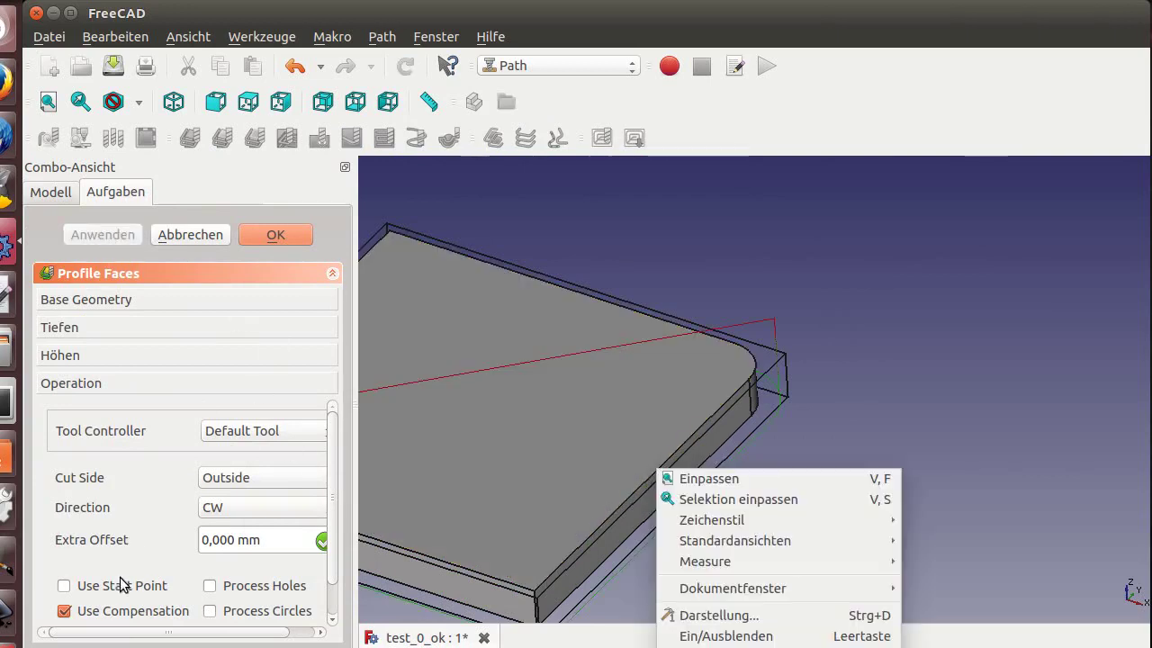
pyautogui.click(90, 620)
pyautogui.click(63, 586)
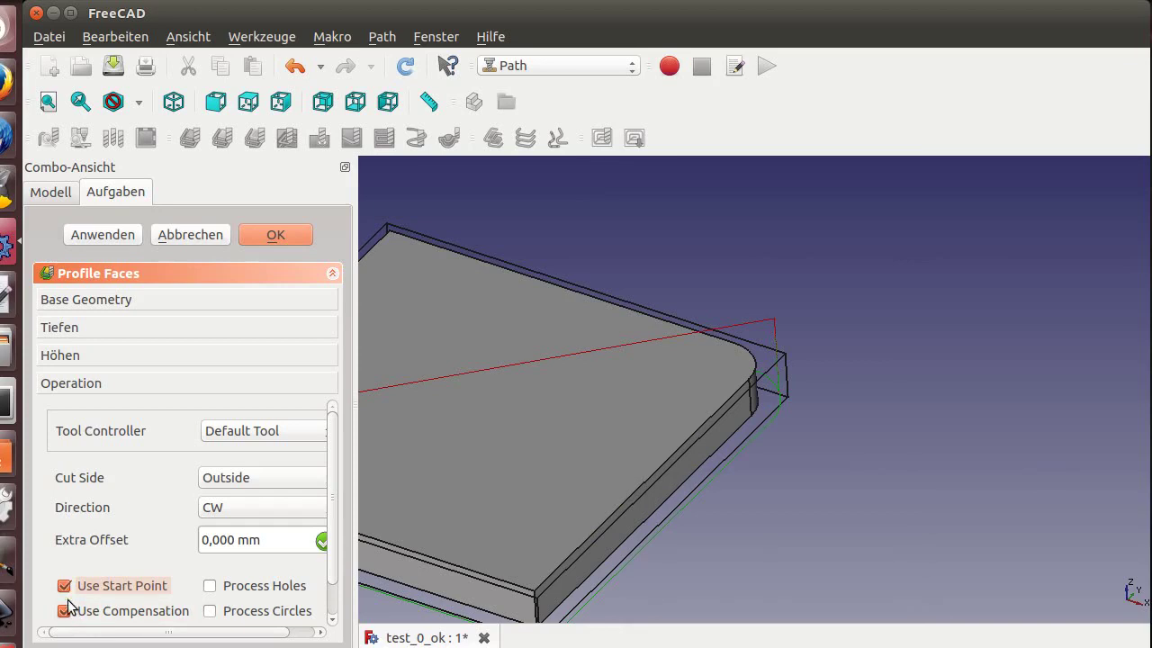
pyautogui.click(64, 597)
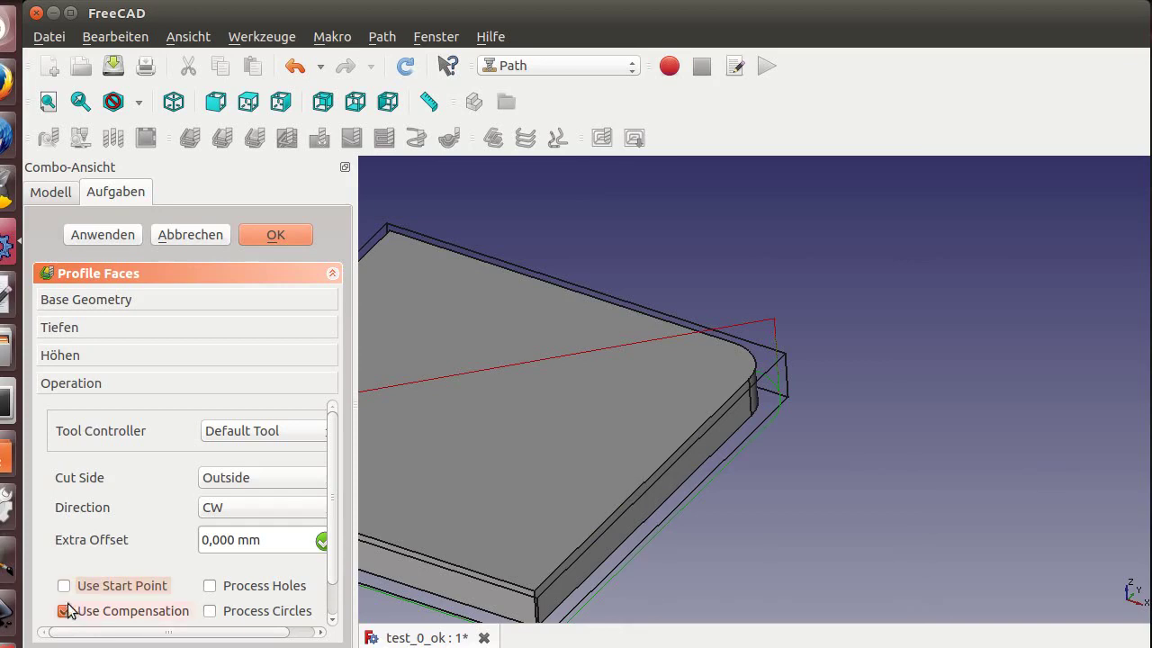
pyautogui.click(124, 236)
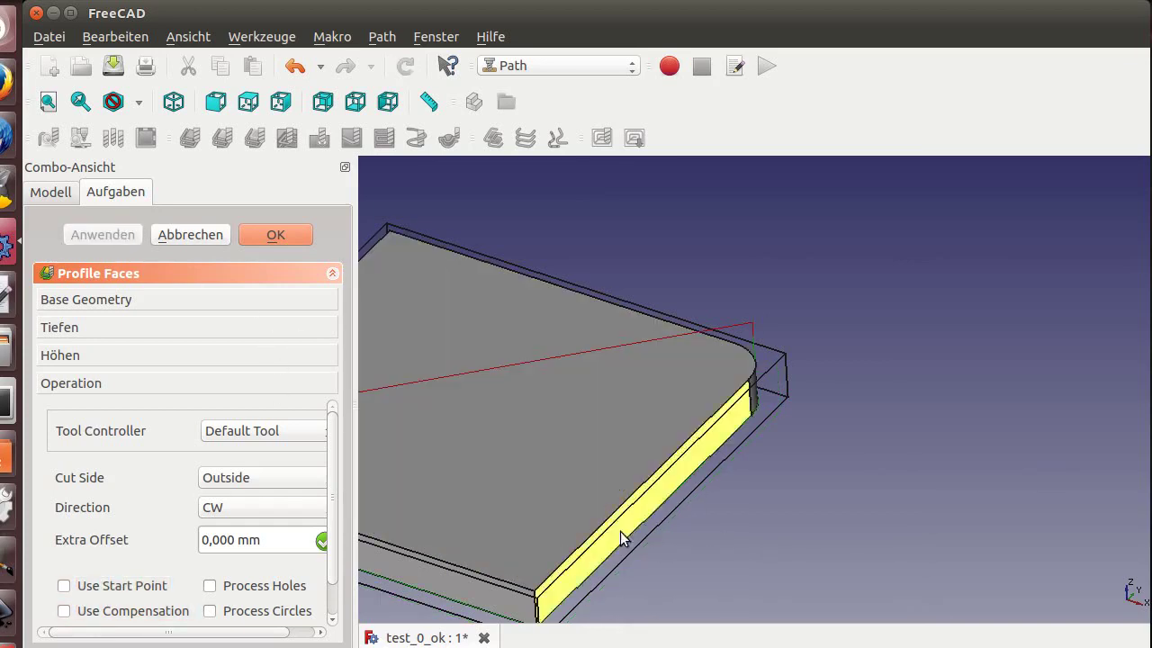
# Set the profile's Final Depth to -4 mm.
pyautogui.rightClick(603, 518)
pyautogui.click(60, 339)
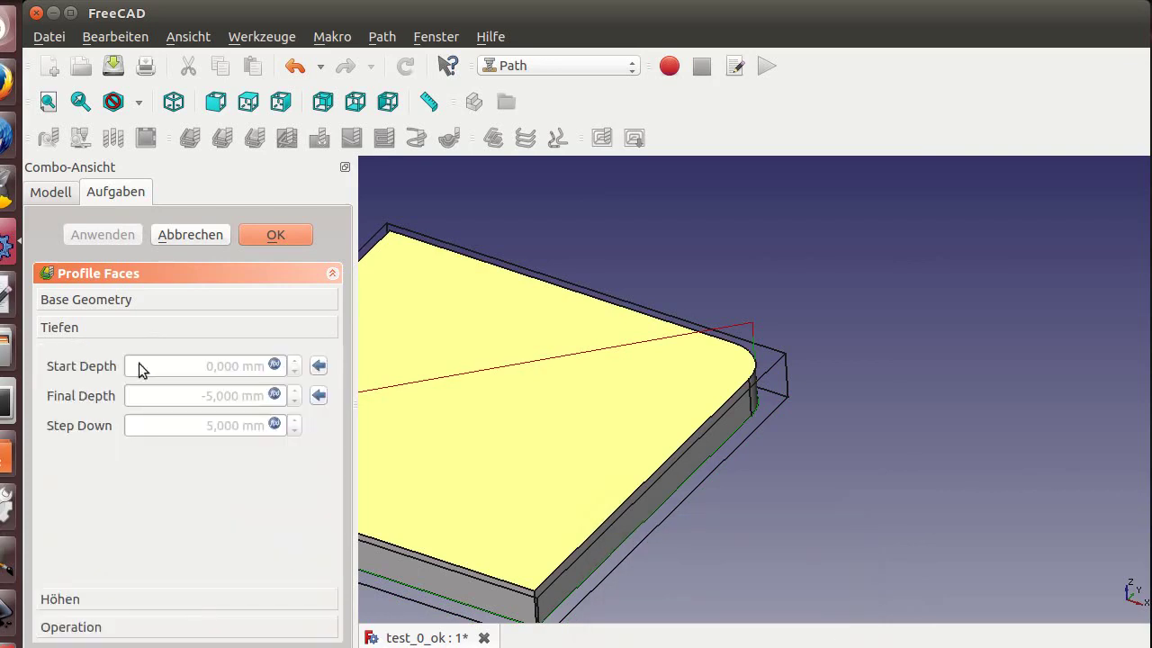
pyautogui.click(278, 402)
pyautogui.click(277, 395)
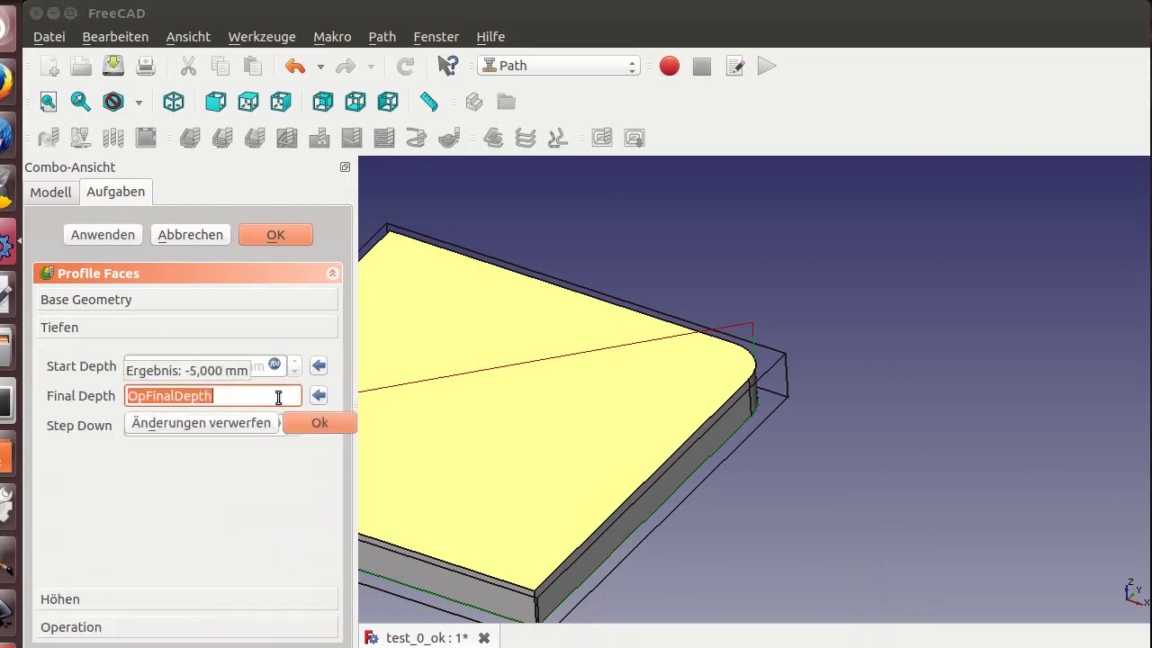
pyautogui.write('-4')
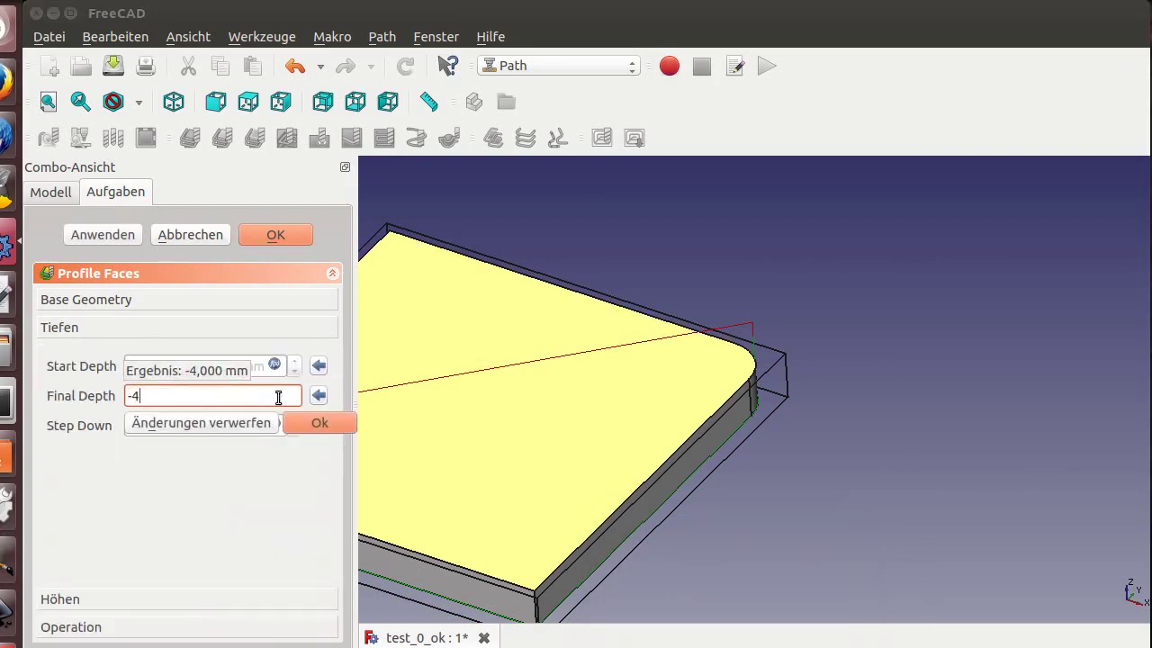
pyautogui.press('Return')
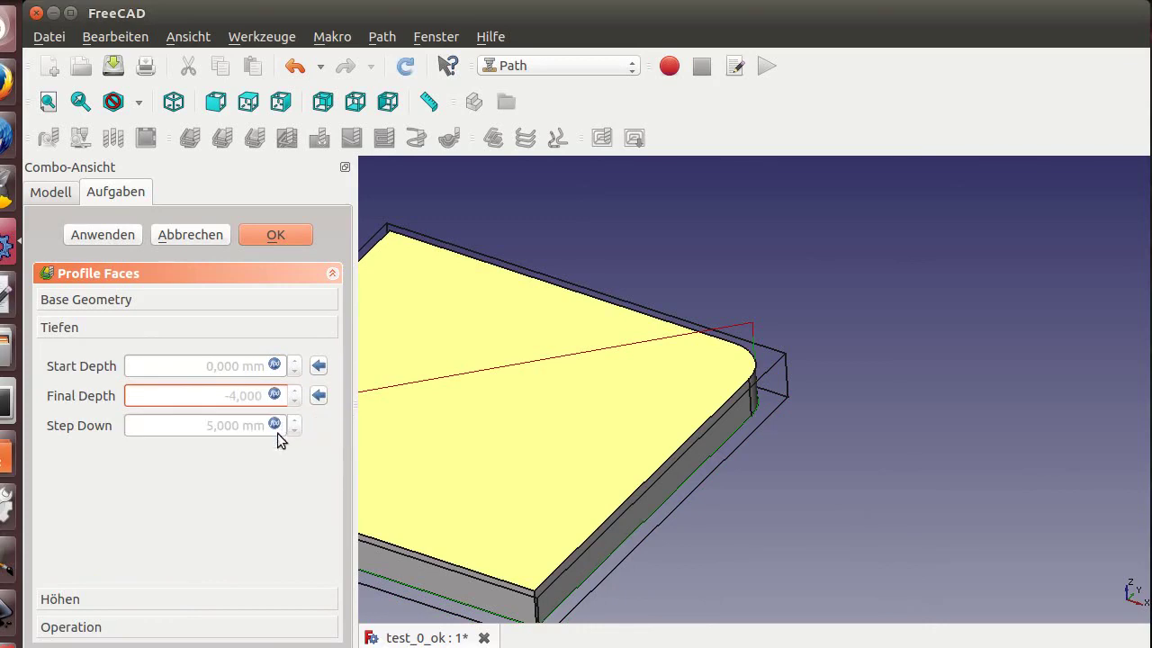
# Set the Step Down to 1.5 mm and recompute the toolpath.
pyautogui.click(274, 424)
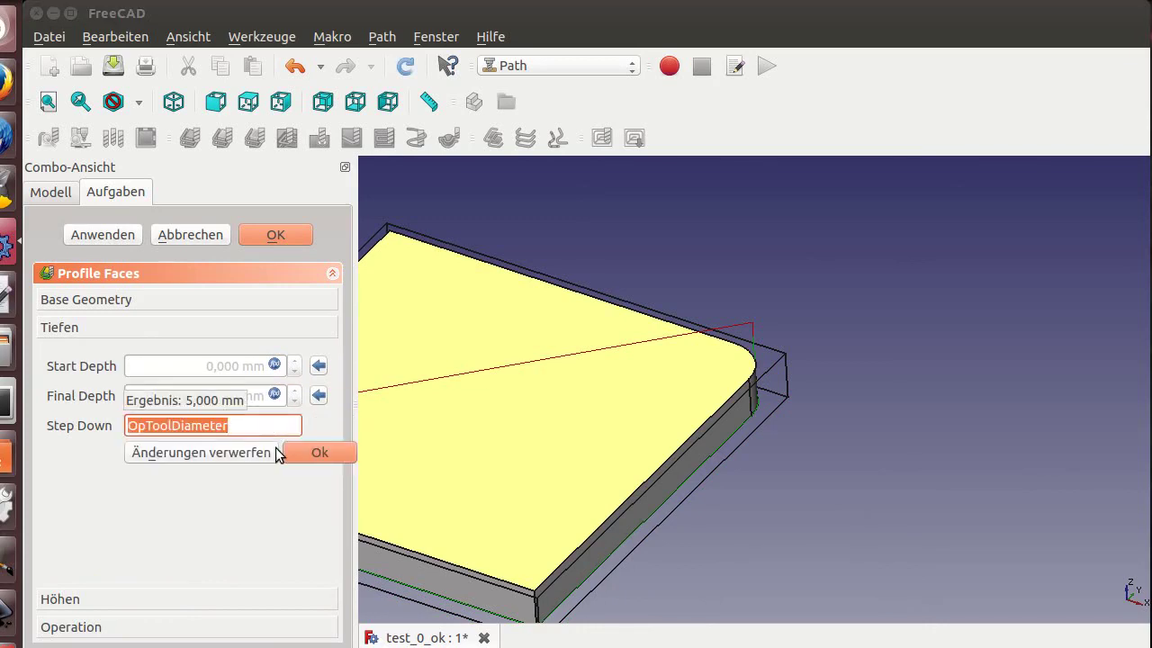
pyautogui.write('1')
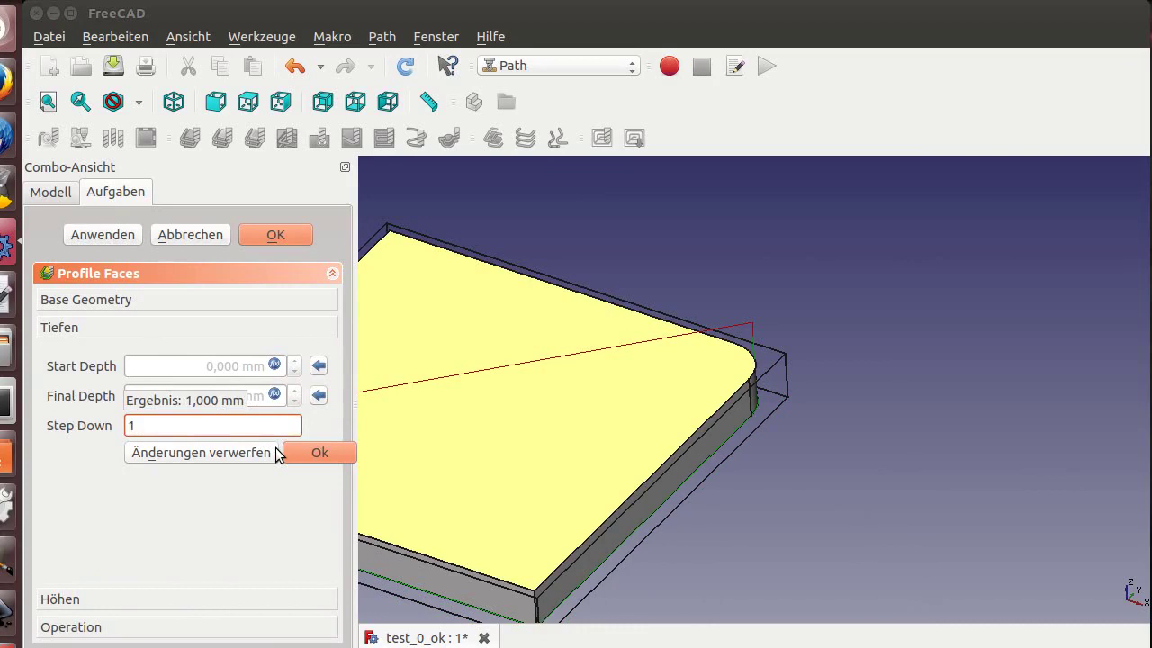
pyautogui.press('BackSpace')
pyautogui.write('5')
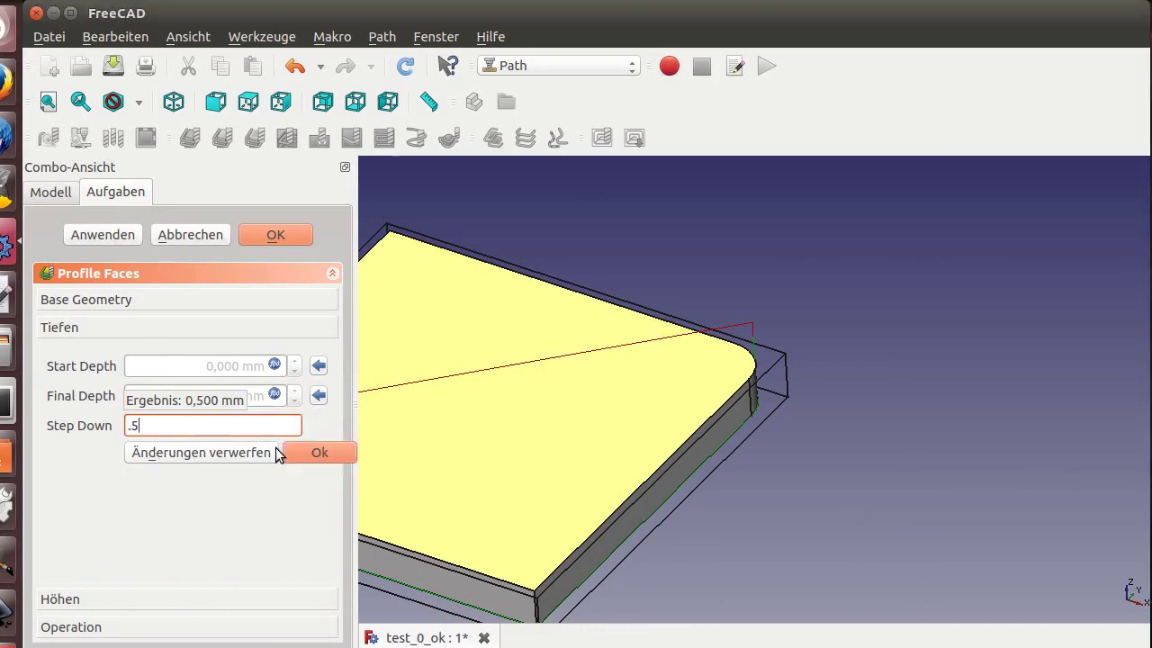
pyautogui.press('Return')
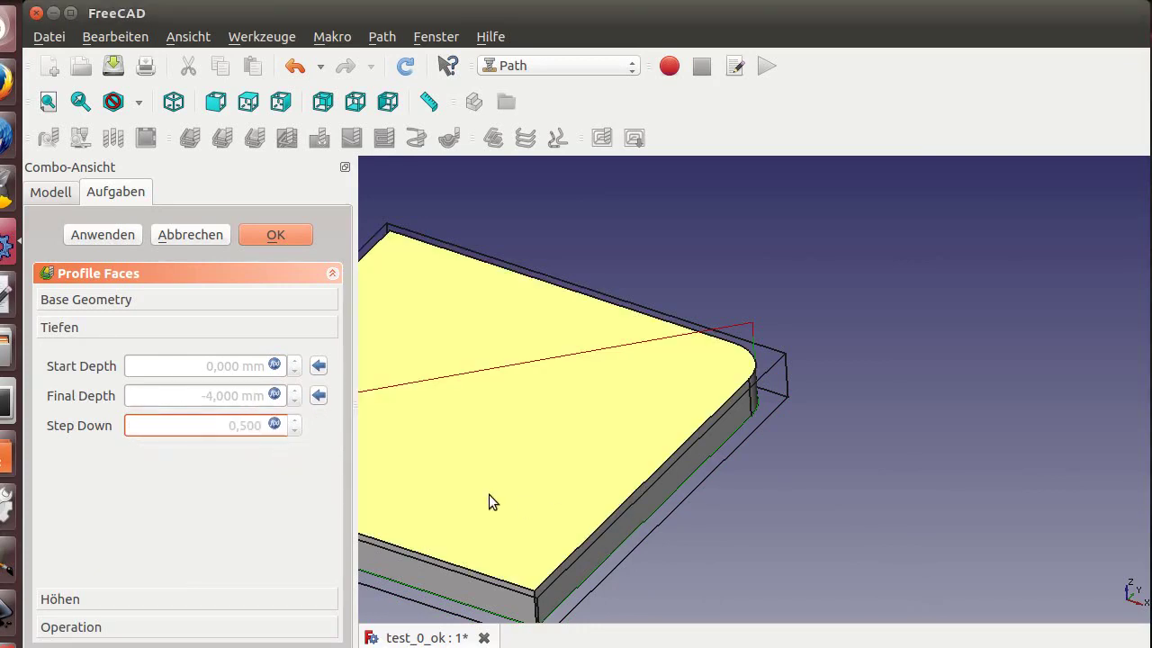
pyautogui.click(276, 423)
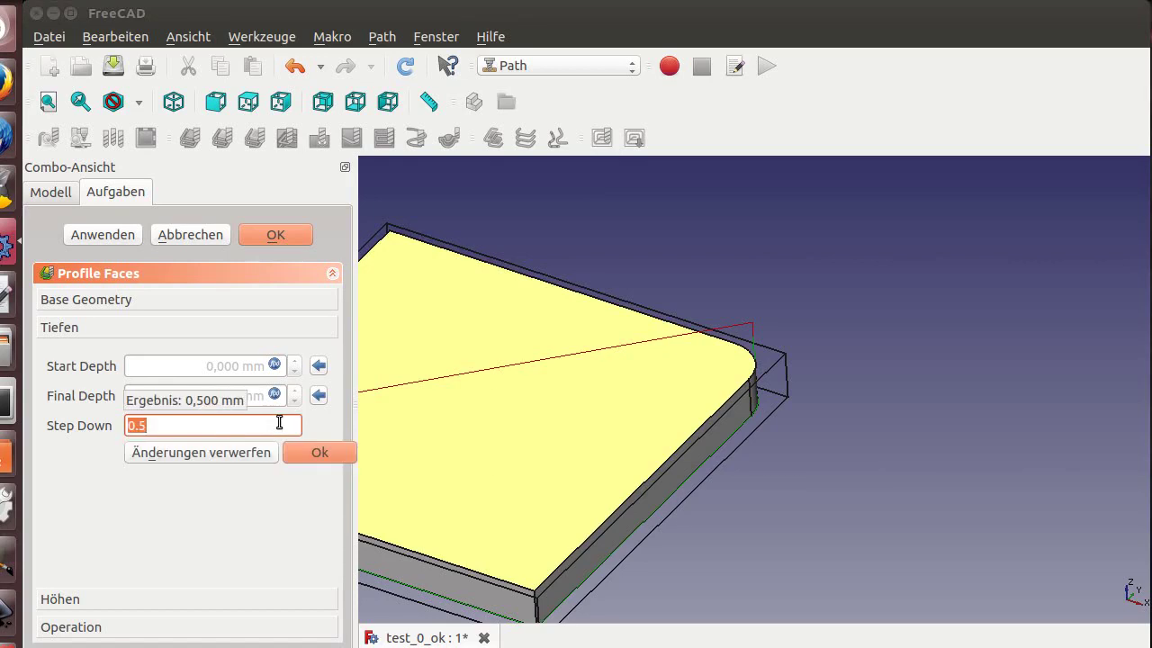
pyautogui.write('1')
pyautogui.write(',5')
pyautogui.press('Return')
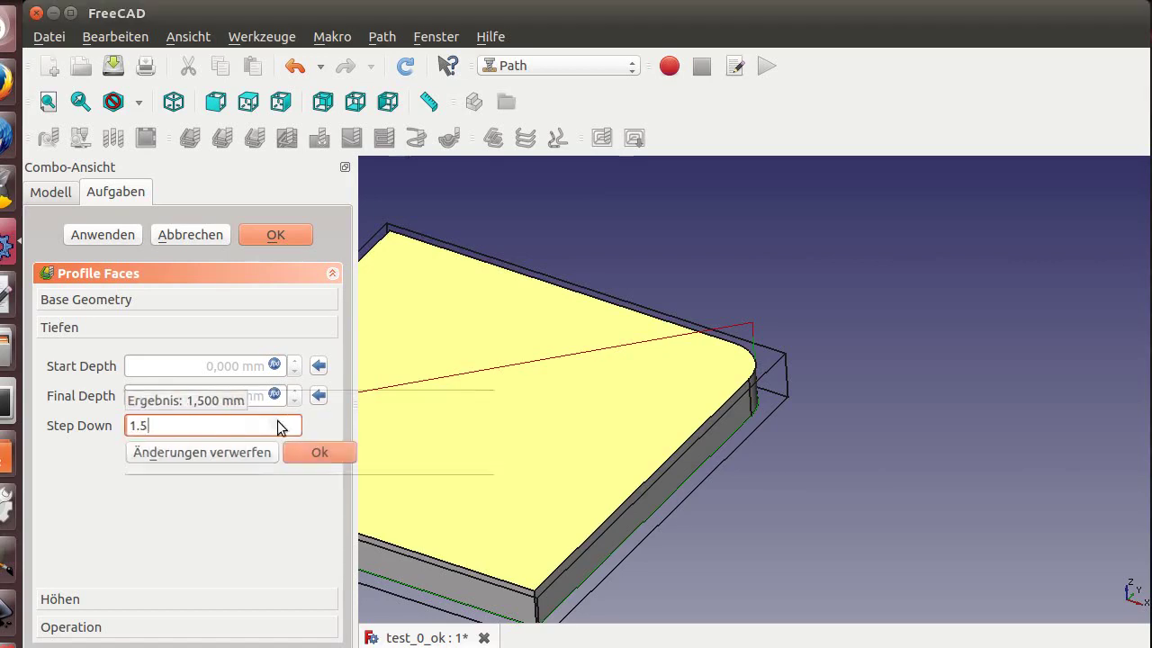
pyautogui.click(118, 235)
# Accept the finished profile operation with OK.
pyautogui.scroll(1, 772, 550)
pyautogui.scroll(2, 746, 530)
pyautogui.scroll(2, 683, 530)
pyautogui.scroll(1, 807, 423)
pyautogui.scroll(1, 806, 423)
pyautogui.scroll(1, 826, 414)
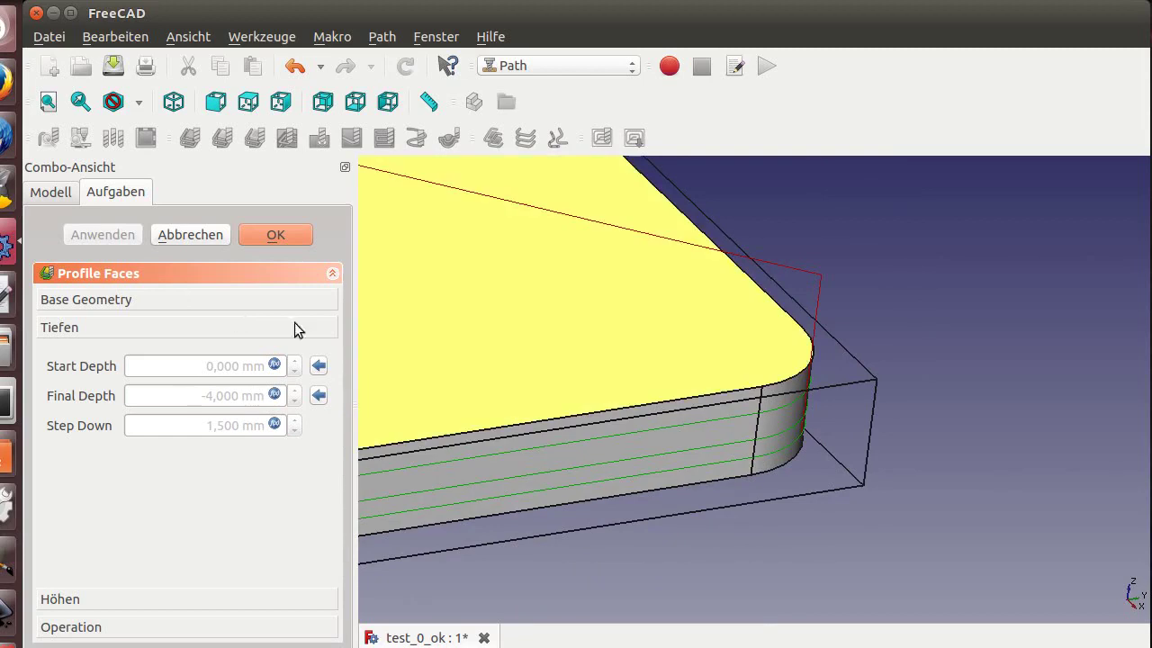
pyautogui.click(282, 236)
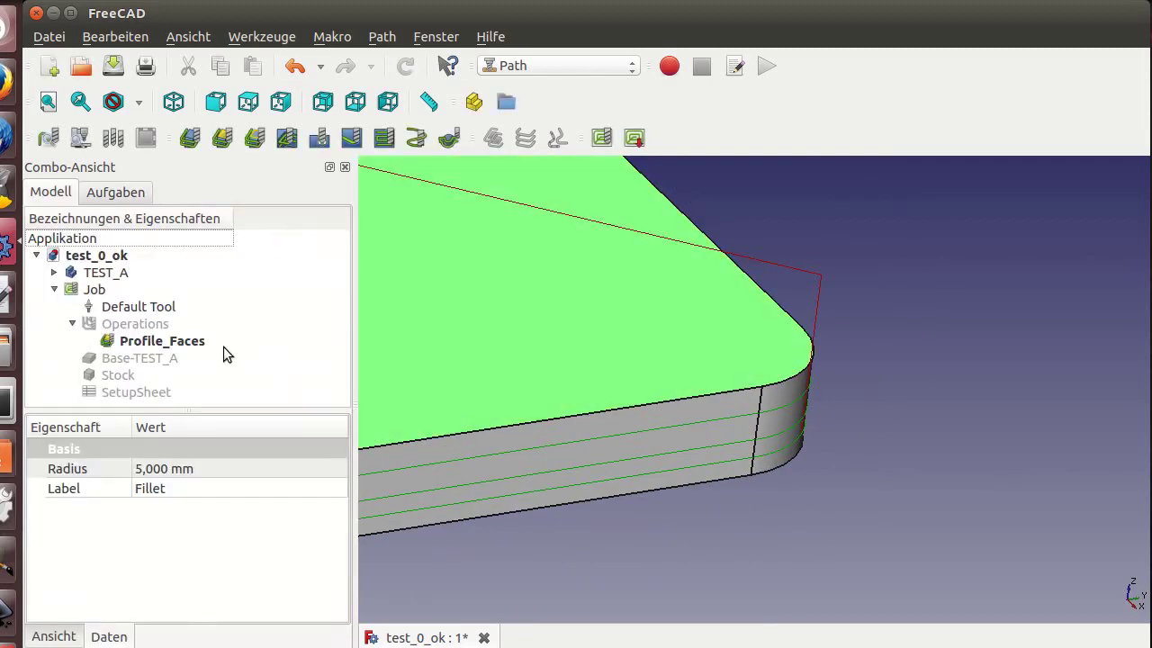
# Wrap Profile_Faces in a LeadInOut dressup with 5 mm arc entry and exit moves.
pyautogui.click(178, 340)
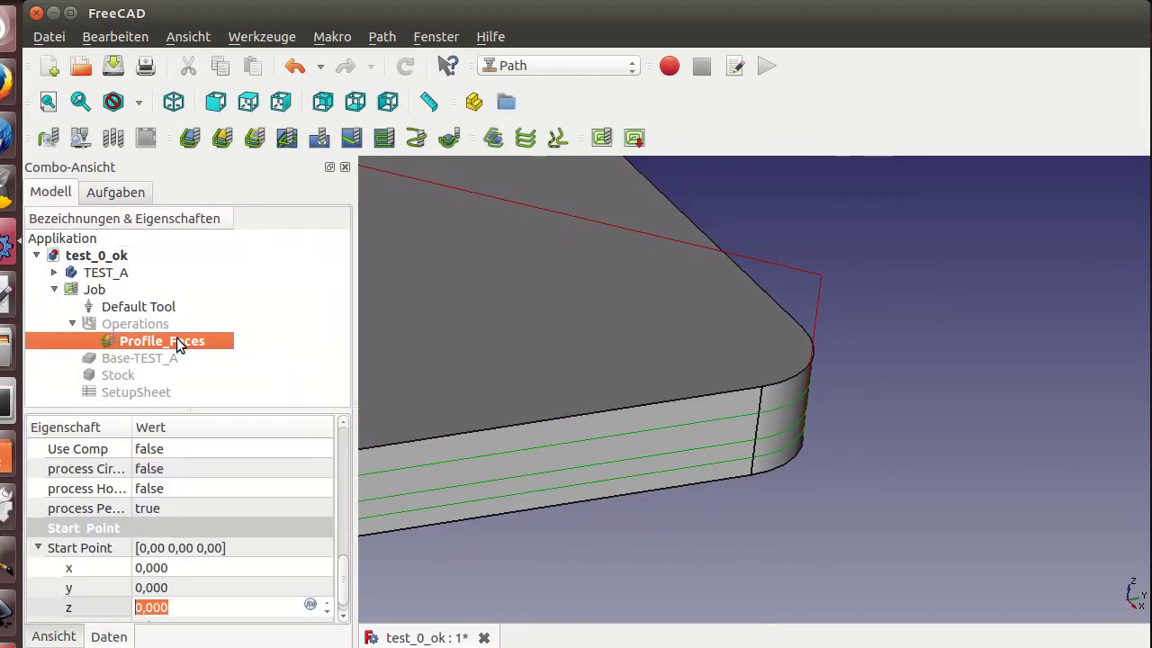
pyautogui.rightClick(176, 342)
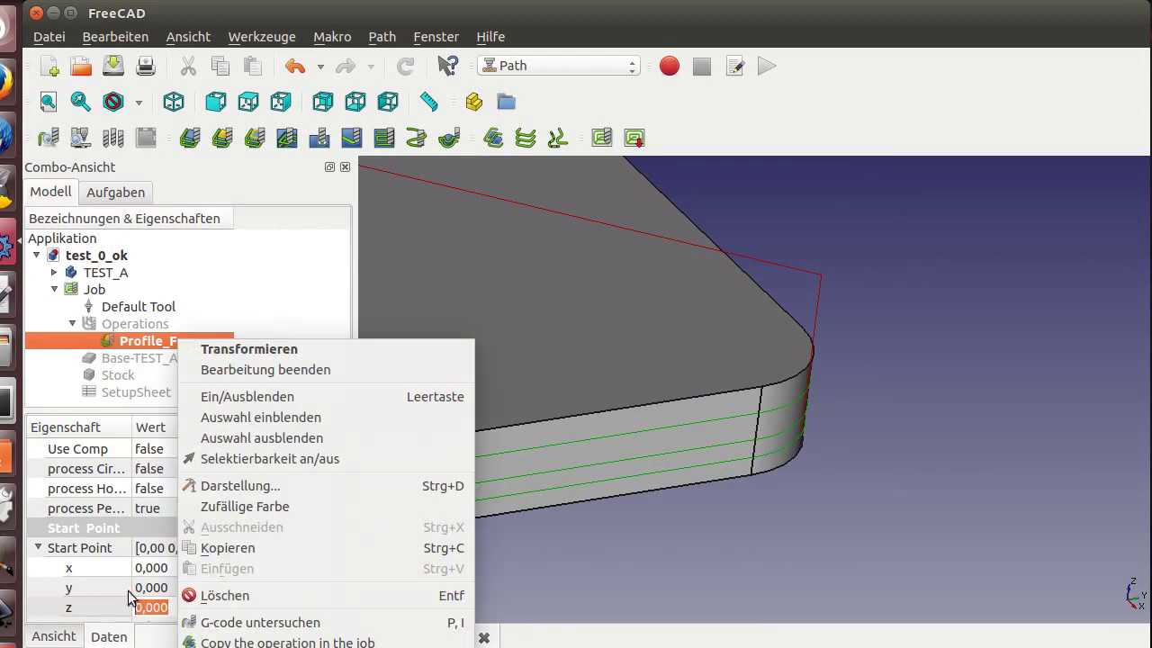
pyautogui.click(288, 642)
pyautogui.moveTo(603, 481)
pyautogui.mouseDown(button='middle')
pyautogui.moveTo(658, 550)
pyautogui.moveTo(603, 486)
pyautogui.mouseUp(button='middle')
pyautogui.scroll(3, 600, 485)
pyautogui.scroll(-3, 601, 485)
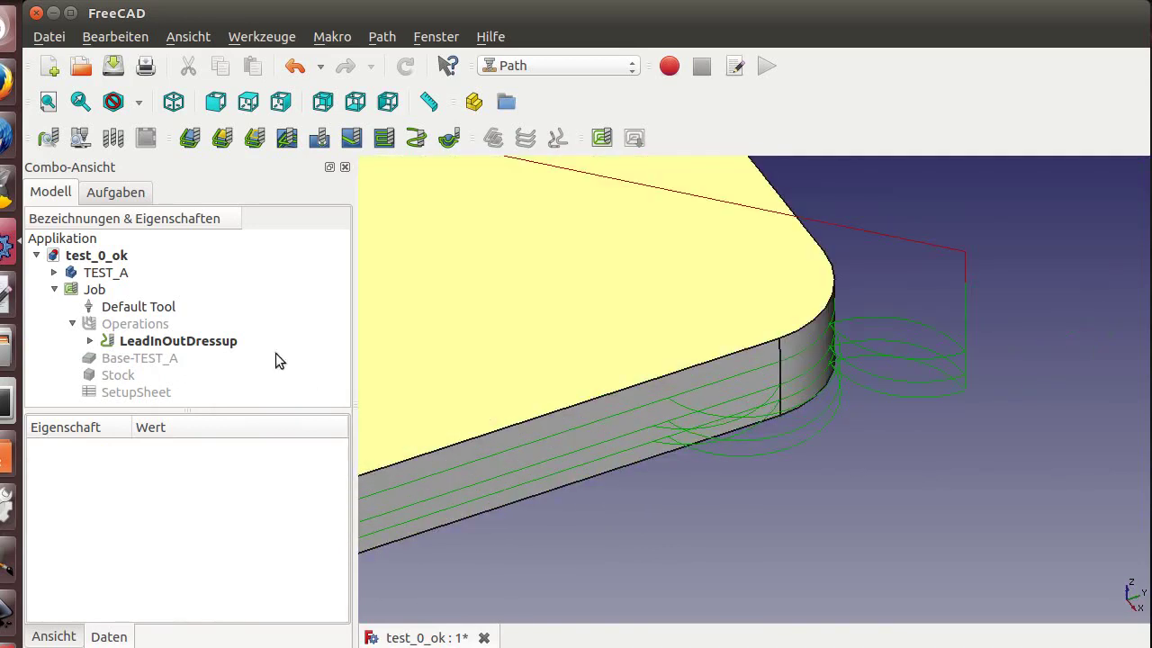
pyautogui.click(223, 343)
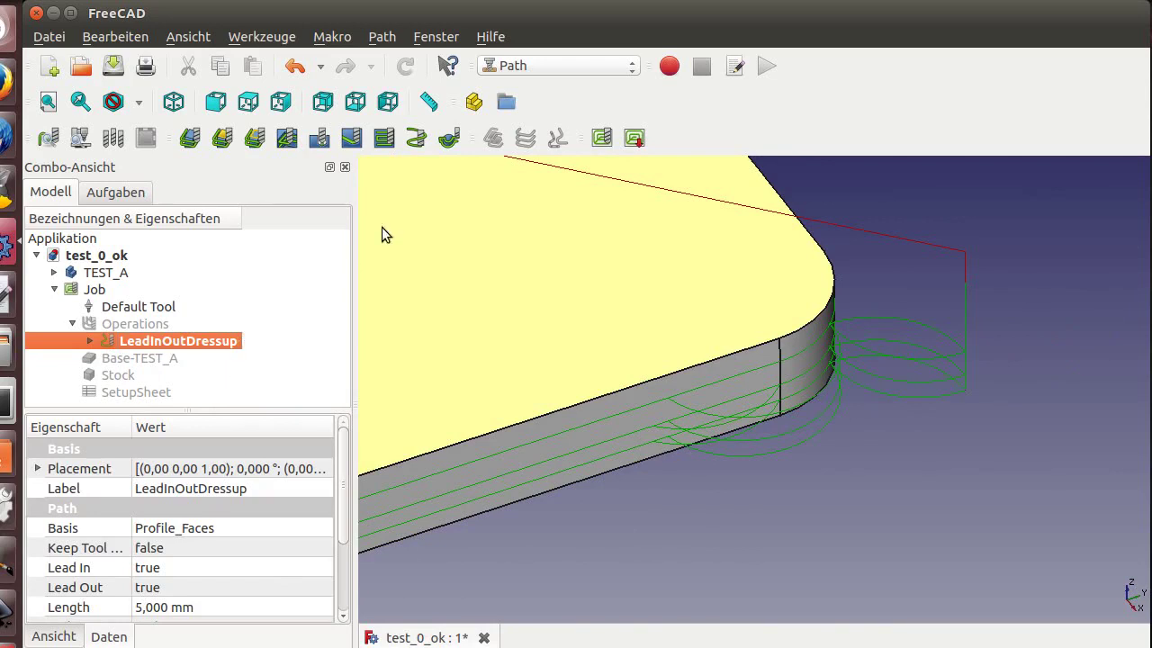
# Post-process the job over nc_files/00_test_freecad.ngc and review the generated G-code.
pyautogui.click(634, 138)
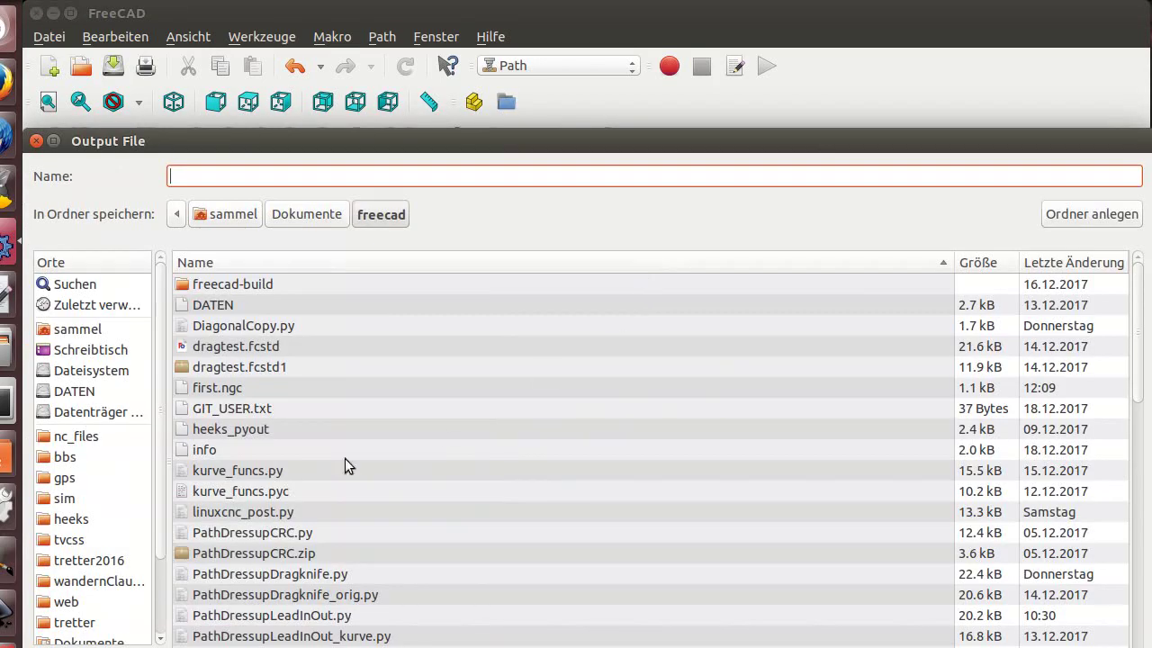
pyautogui.click(72, 437)
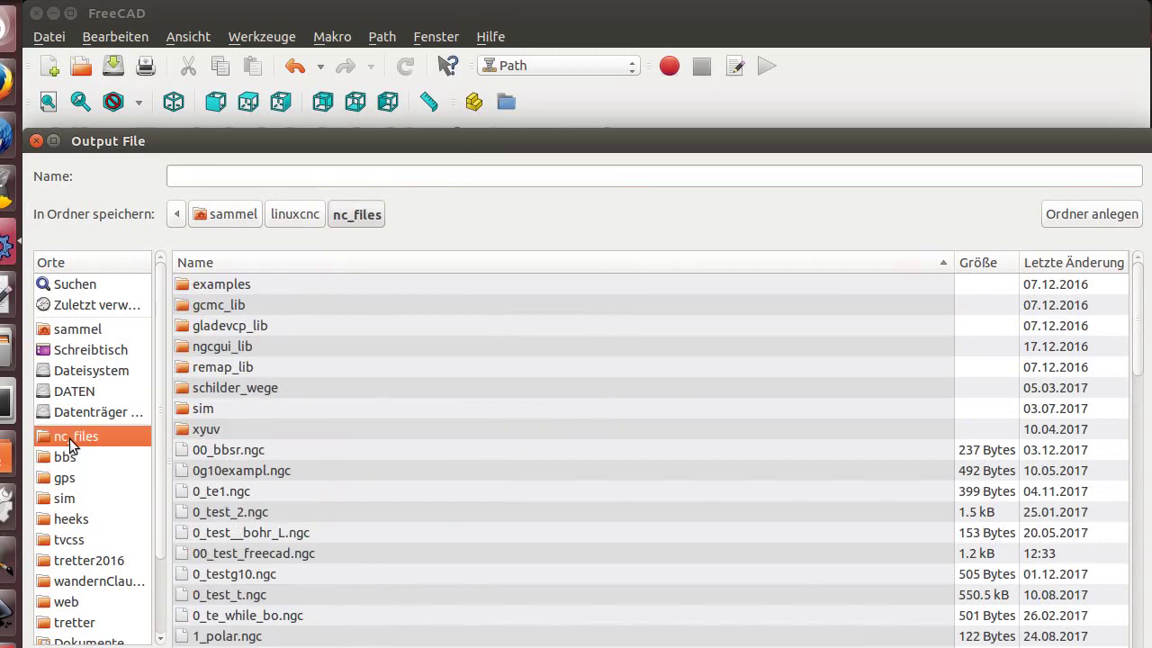
pyautogui.doubleClick(258, 553)
pyautogui.click(765, 520)
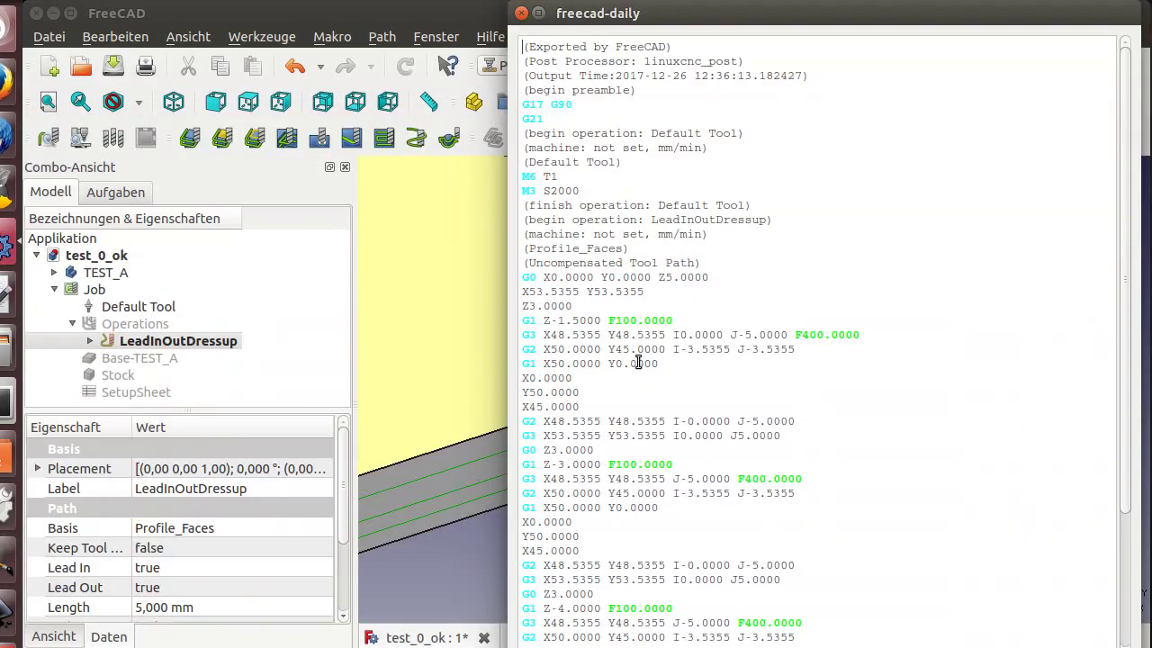
pyautogui.scroll(-4, 637, 362)
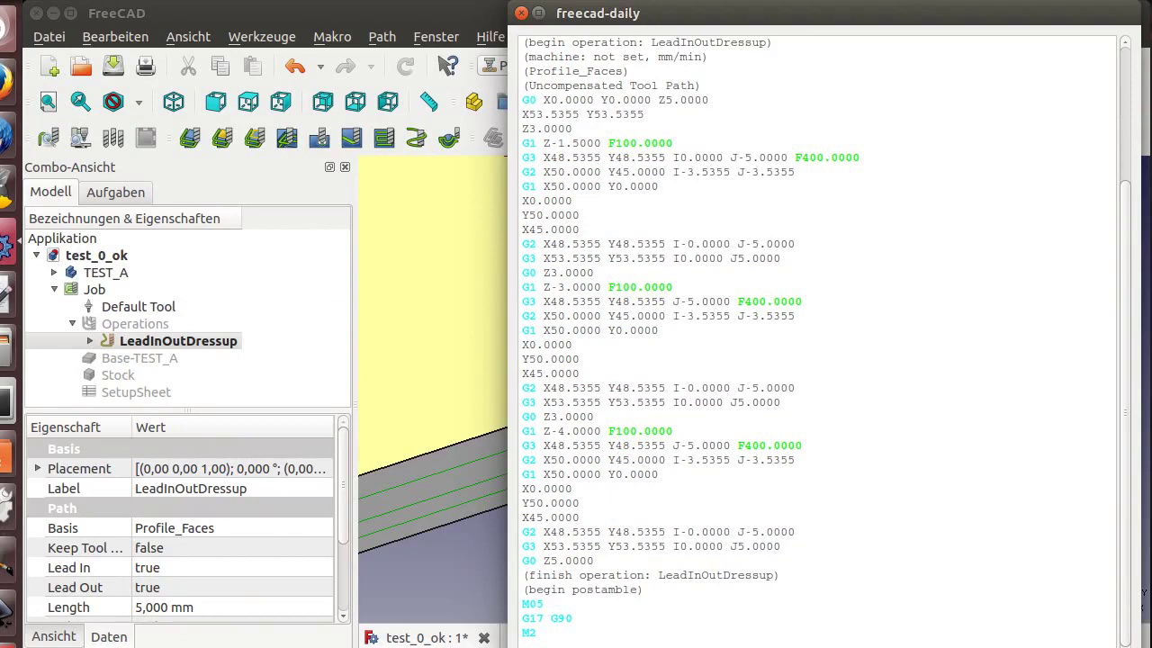
pyautogui.press('Escape')
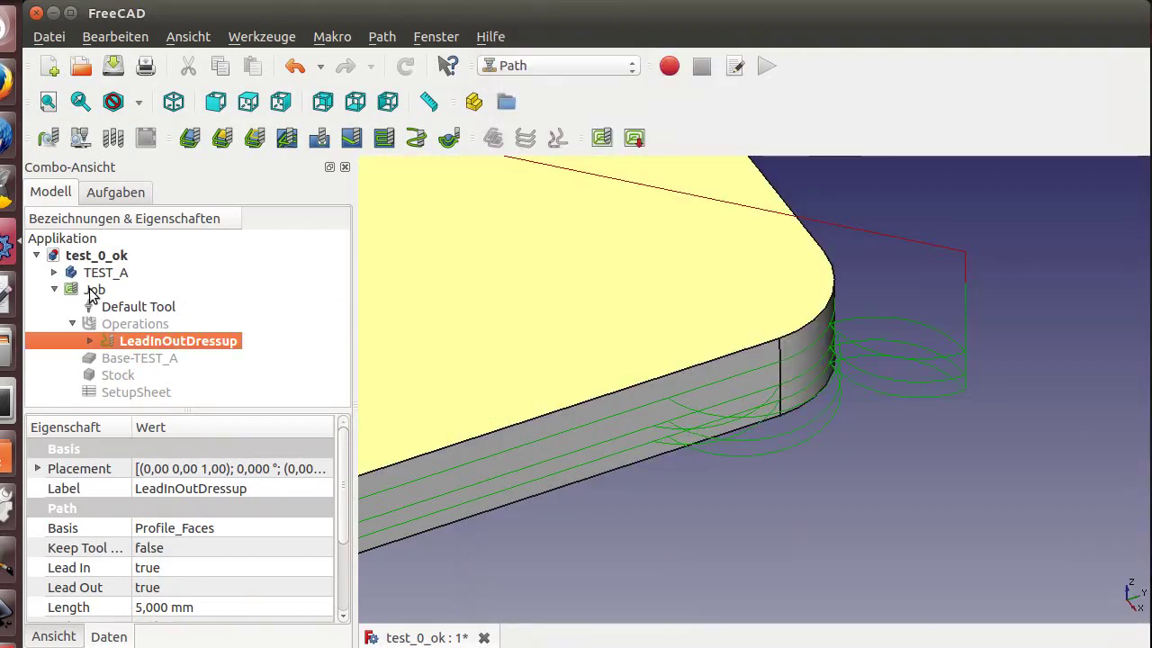
# Check that the Job's post-processor arguments are --modal --no-doubles.
pyautogui.click(92, 292)
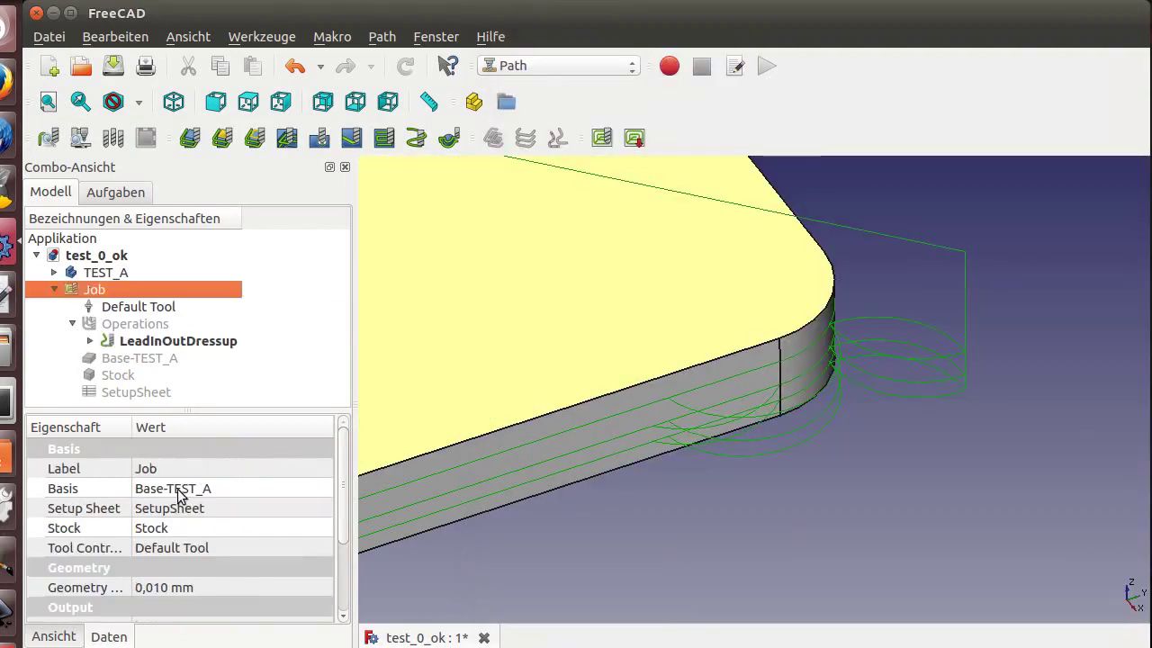
pyautogui.scroll(-2, 177, 543)
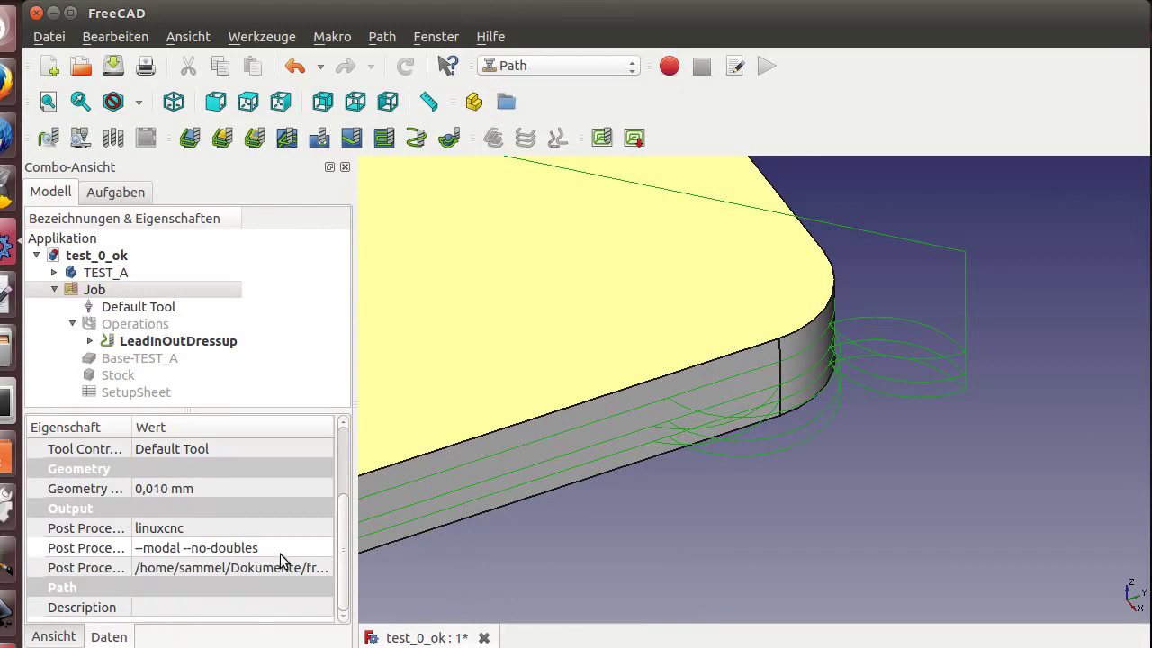
pyautogui.moveTo(196, 548)
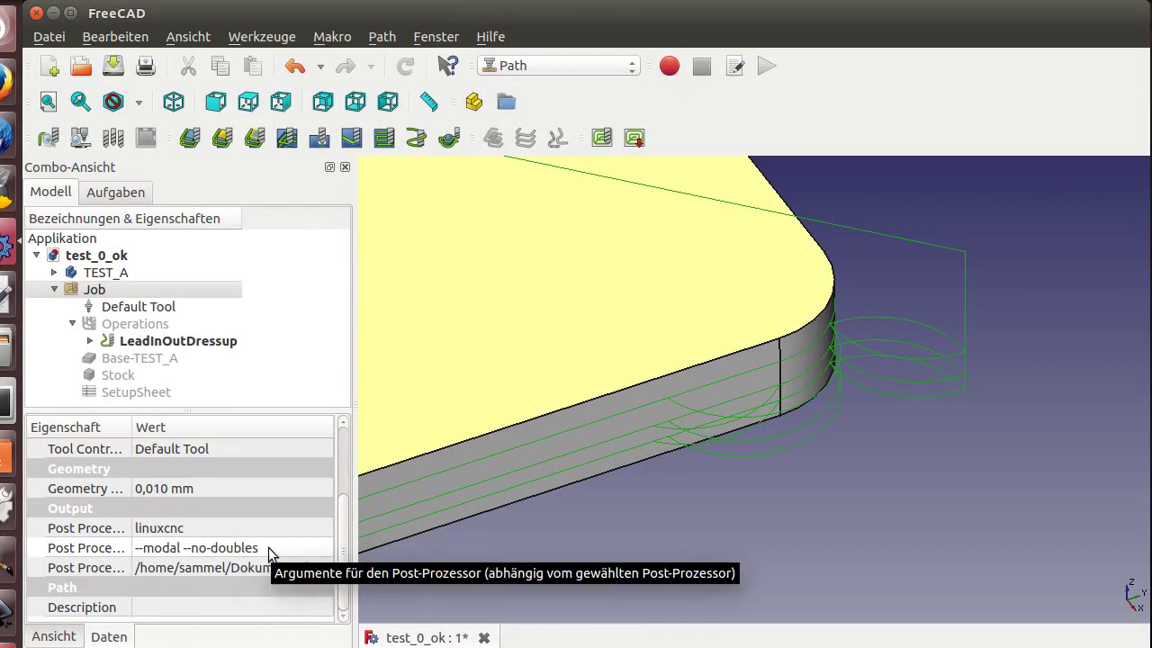
pyautogui.click(269, 550)
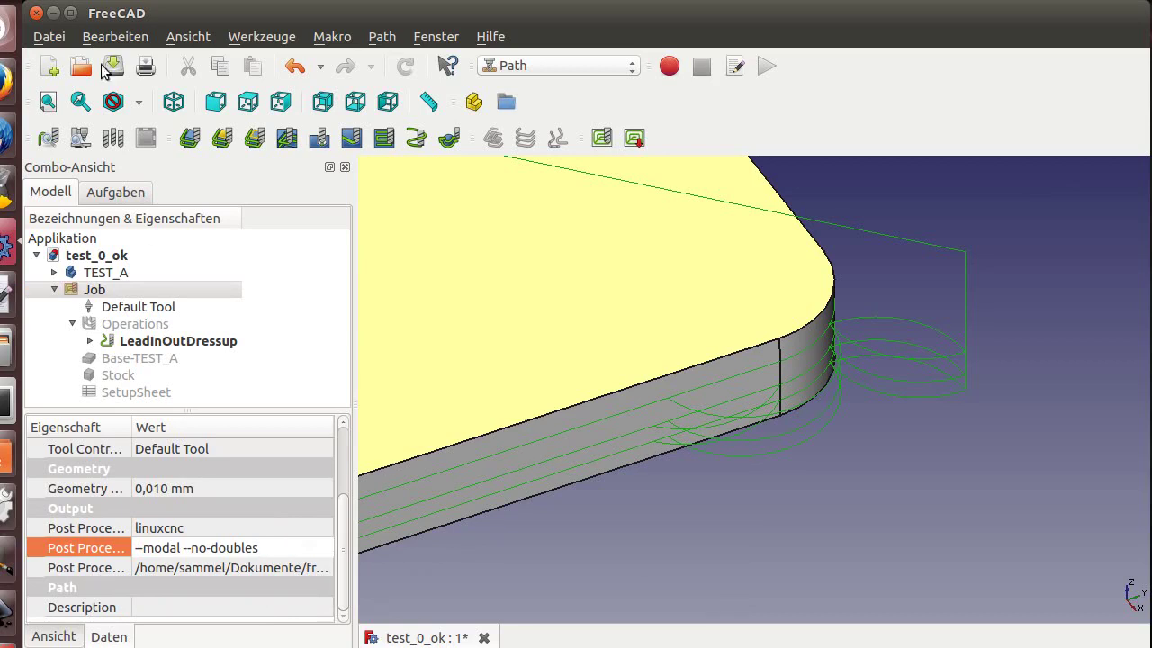
# Regenerate nc_files/00_test_freecad.ngc, overwriting the old file, and scroll through the G-code.
pyautogui.click(632, 139)
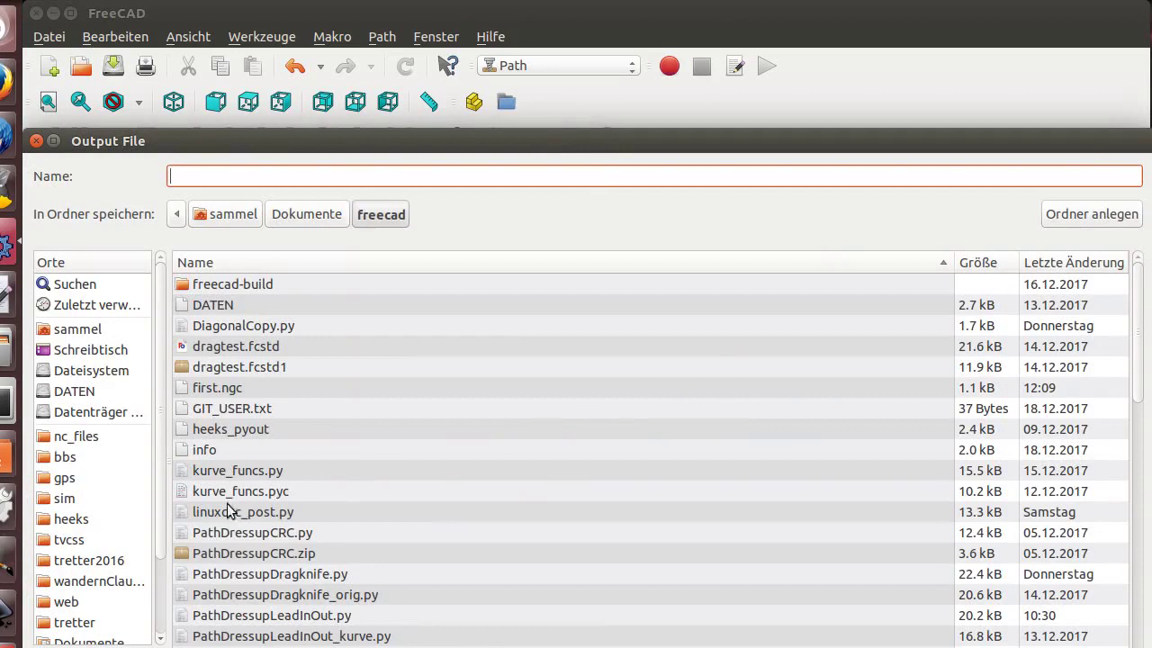
pyautogui.click(78, 437)
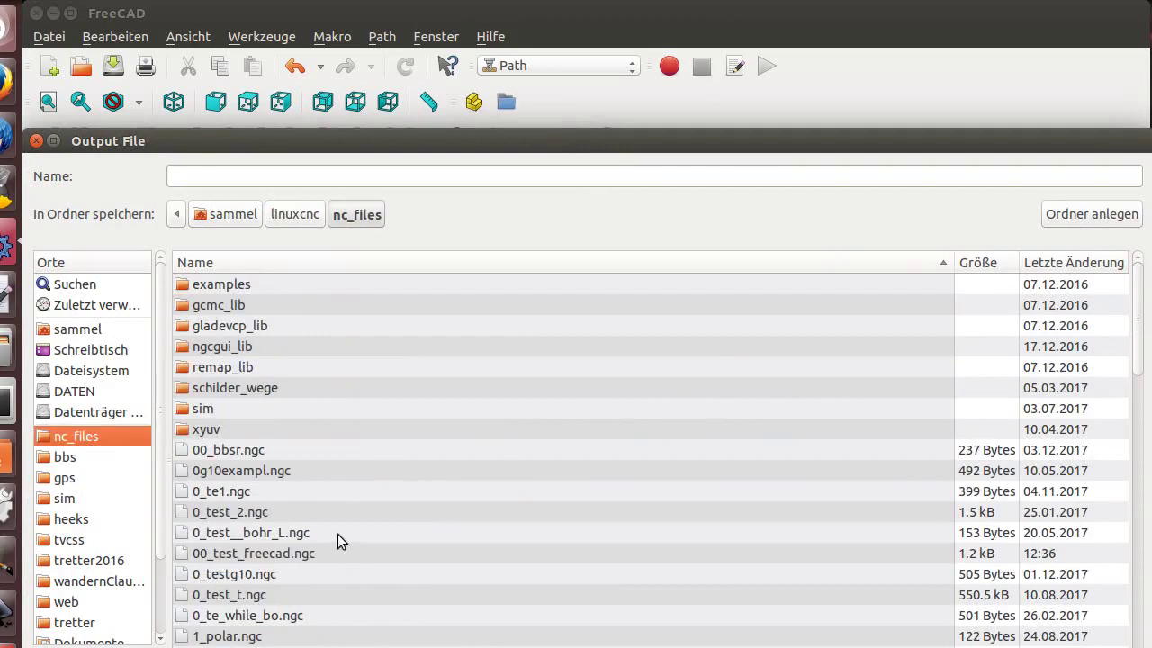
pyautogui.doubleClick(279, 555)
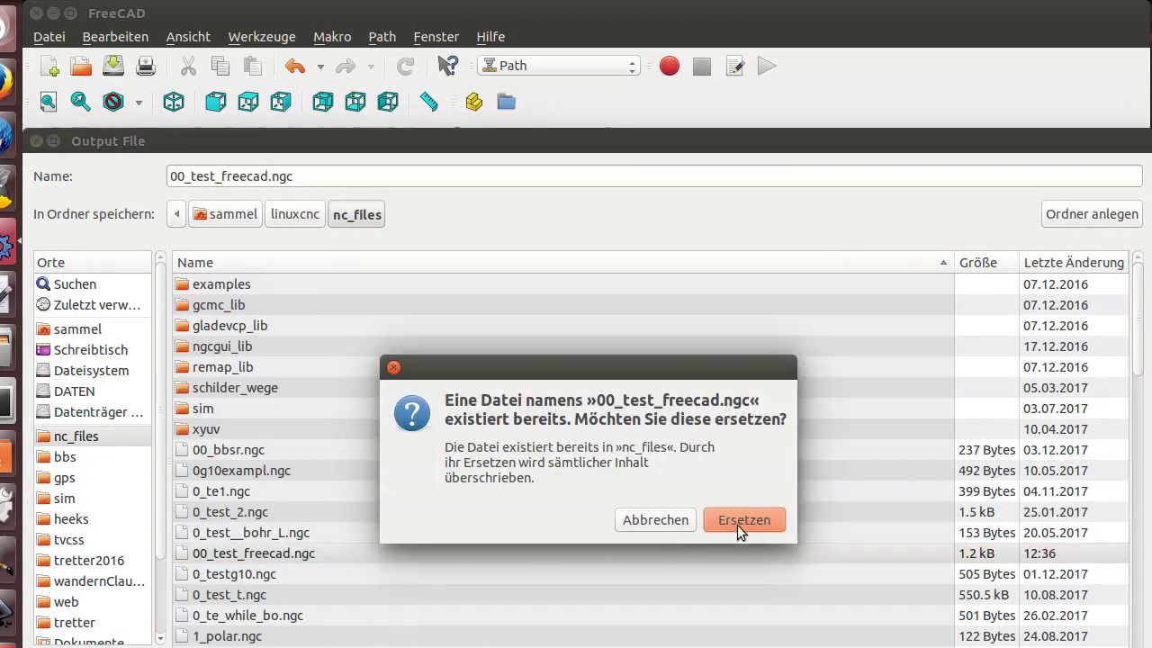
pyautogui.click(738, 520)
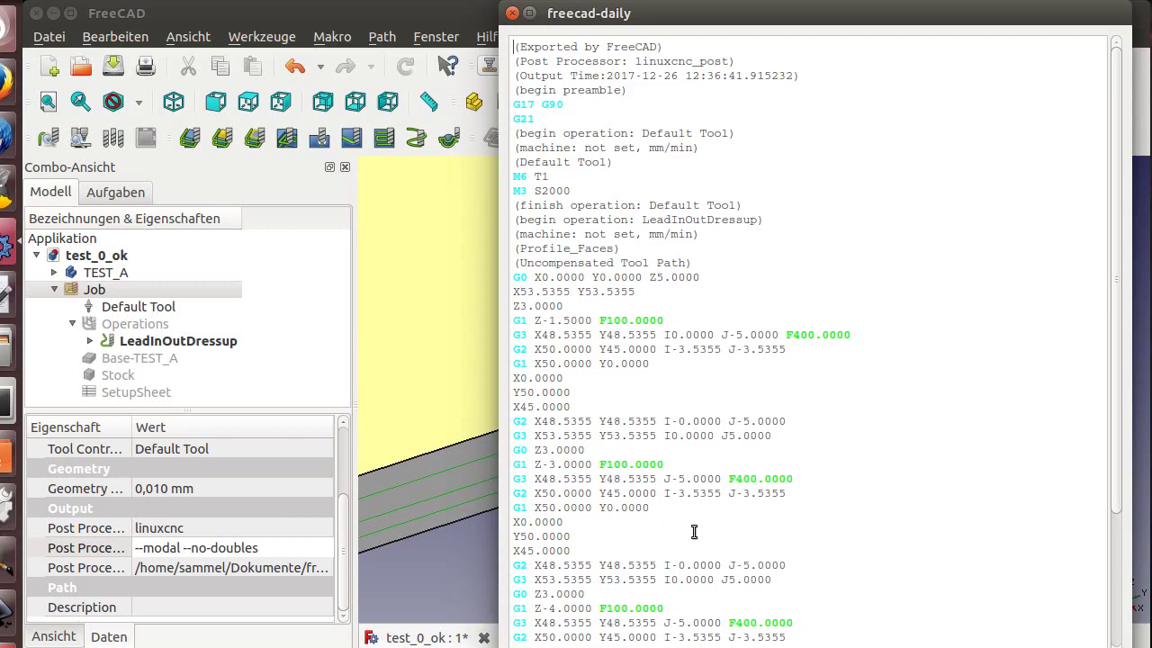
pyautogui.scroll(-3, 683, 539)
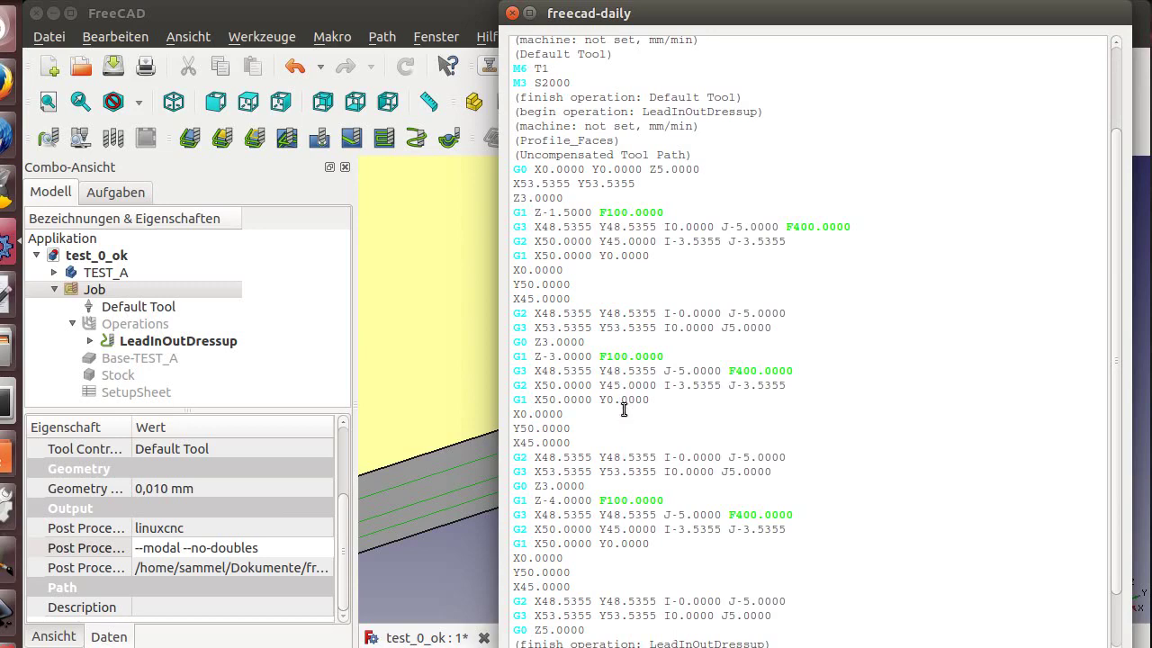
pyautogui.scroll(-1, 634, 490)
pyautogui.scroll(-1, 639, 499)
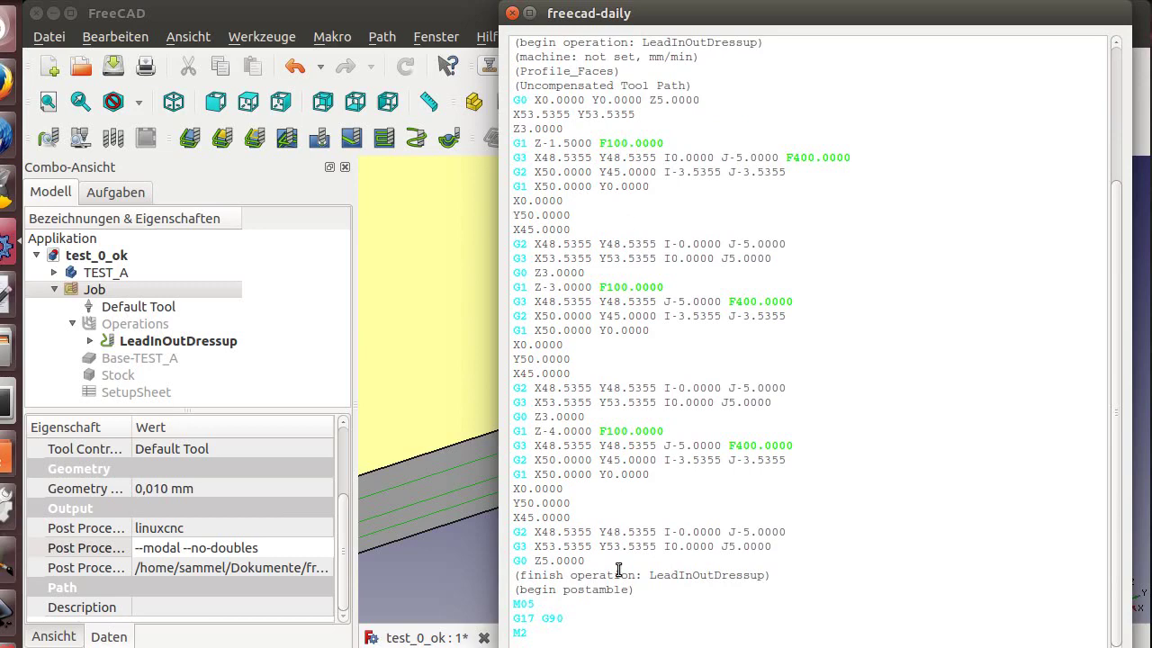
pyautogui.press('Escape')
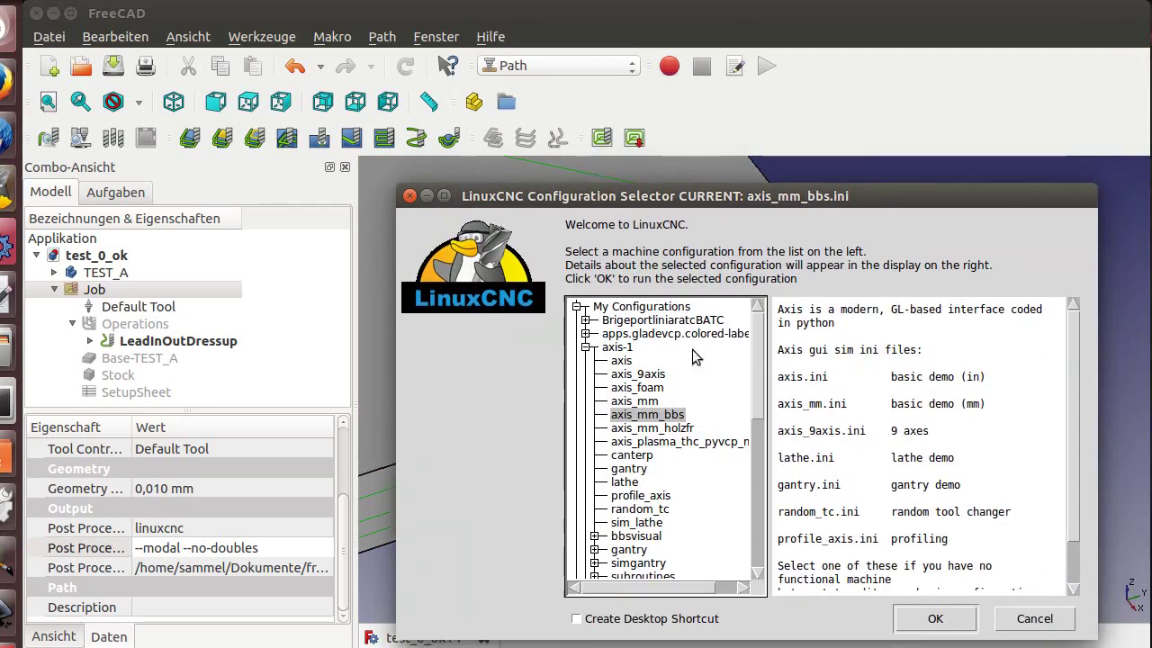
# Start LinuxCNC AXIS with axis_mm_bbs and load 00_test_freecad.ngc.
pyautogui.click(950, 614)
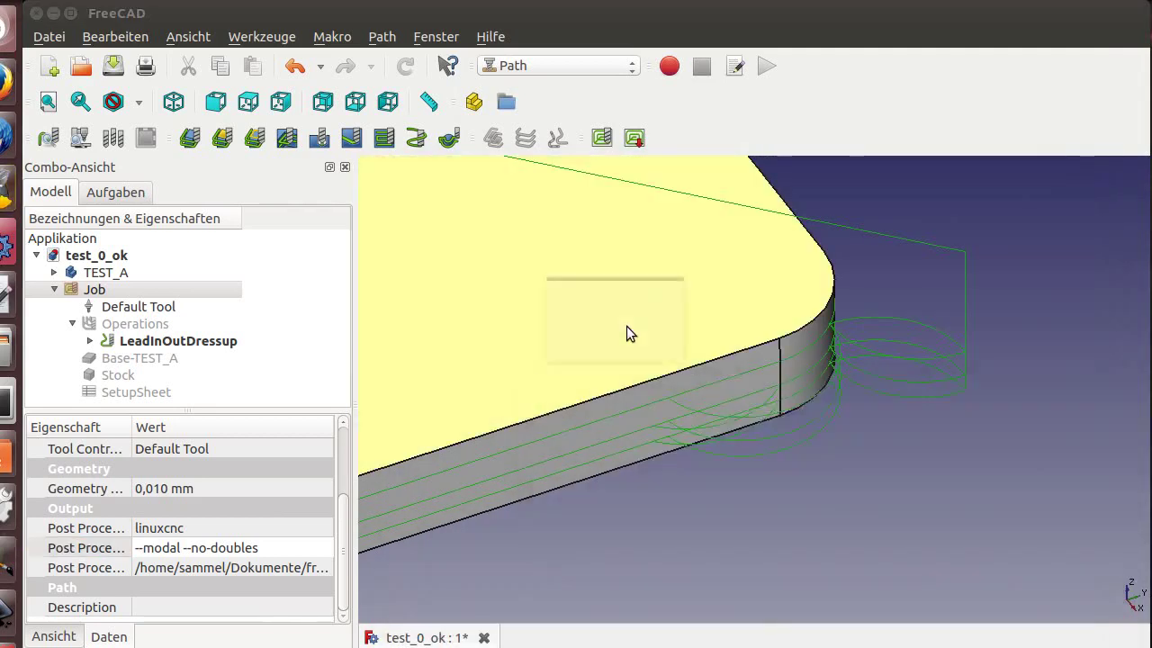
pyautogui.moveTo(850, 387); pyautogui.dragTo(332, 68)
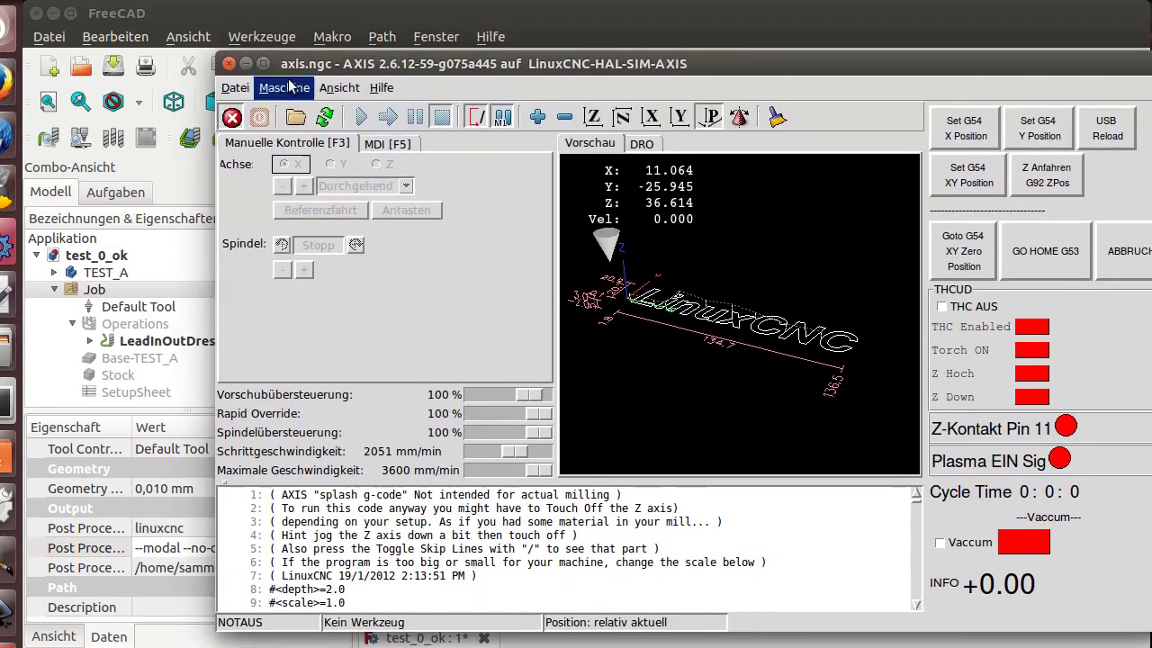
pyautogui.click(235, 87)
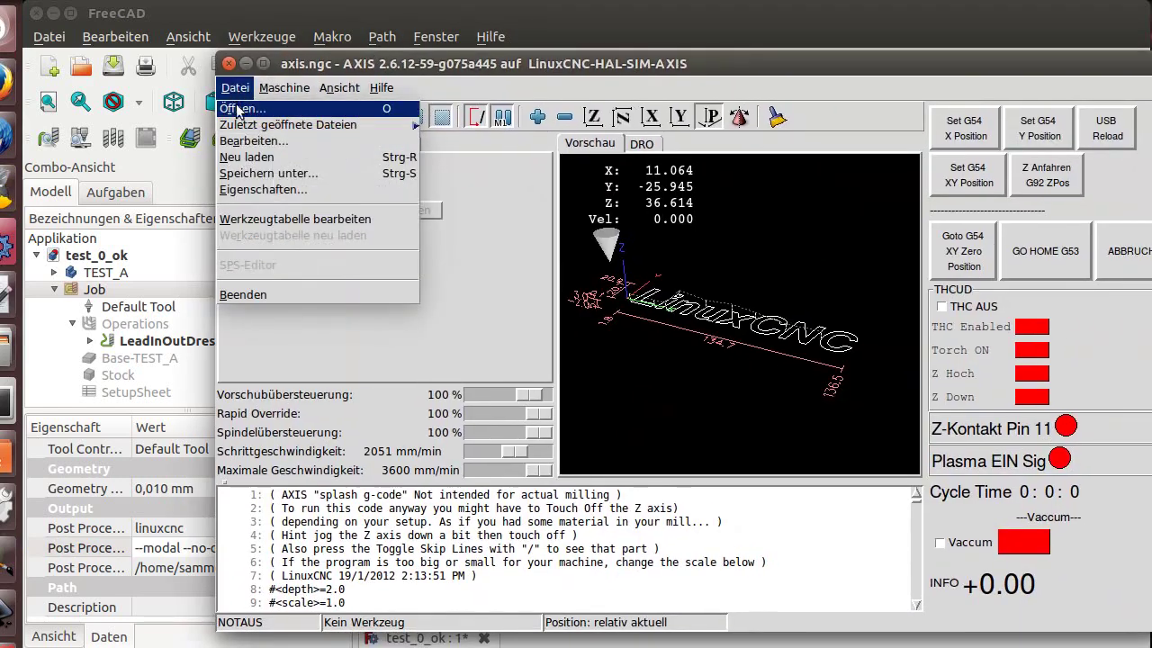
pyautogui.click(239, 108)
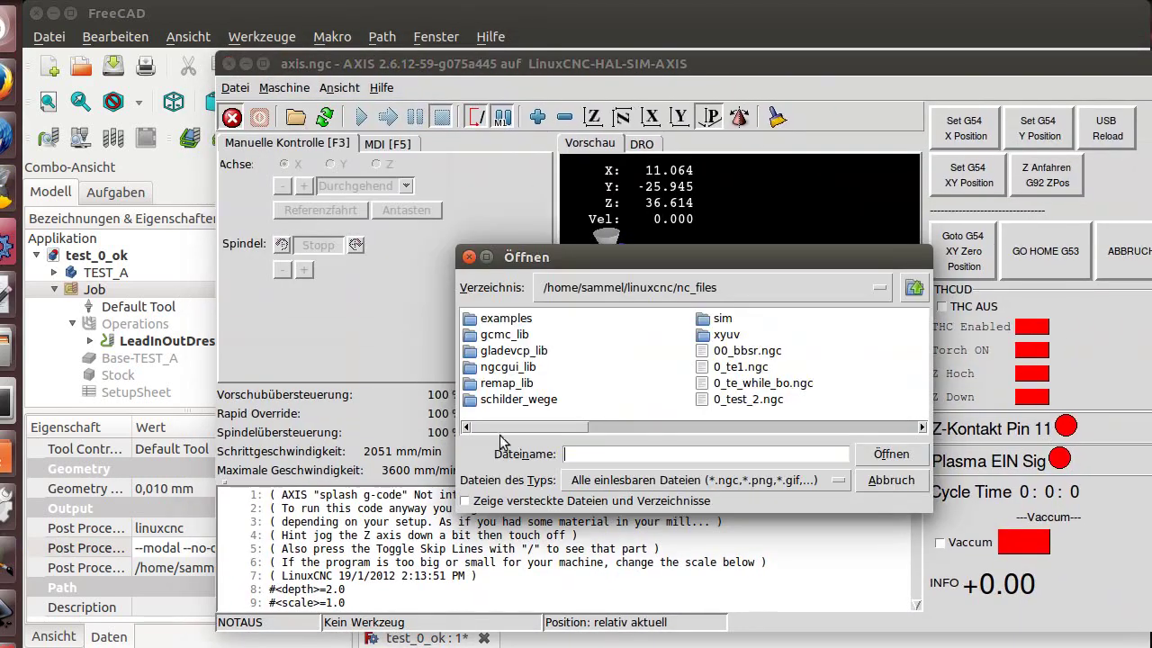
pyautogui.moveTo(521, 428); pyautogui.dragTo(581, 433)
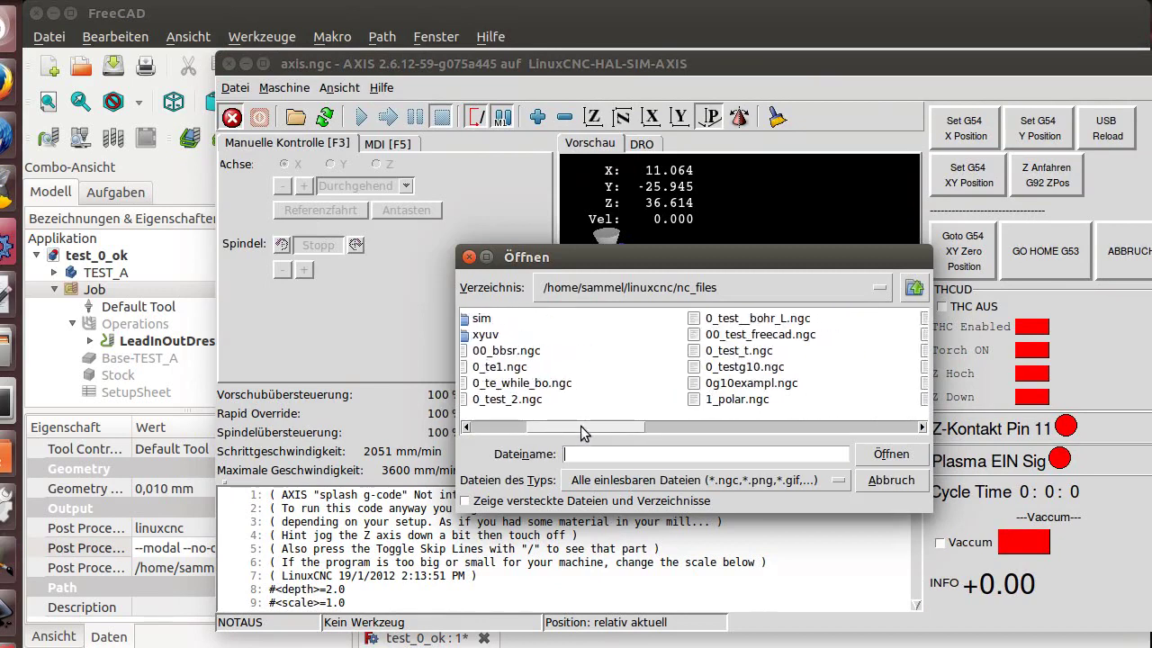
pyautogui.click(735, 336)
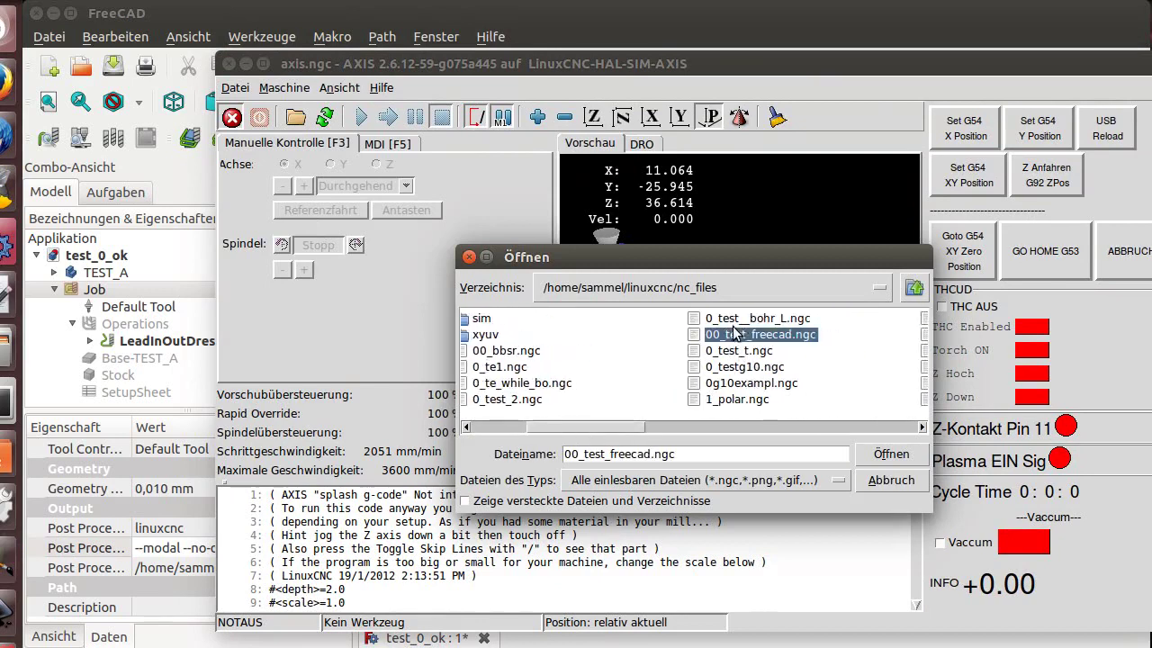
pyautogui.click(889, 457)
# Zoom and rotate the preview to inspect the profile toolpath's lead-in and lead-out arcs.
pyautogui.scroll(3, 832, 338)
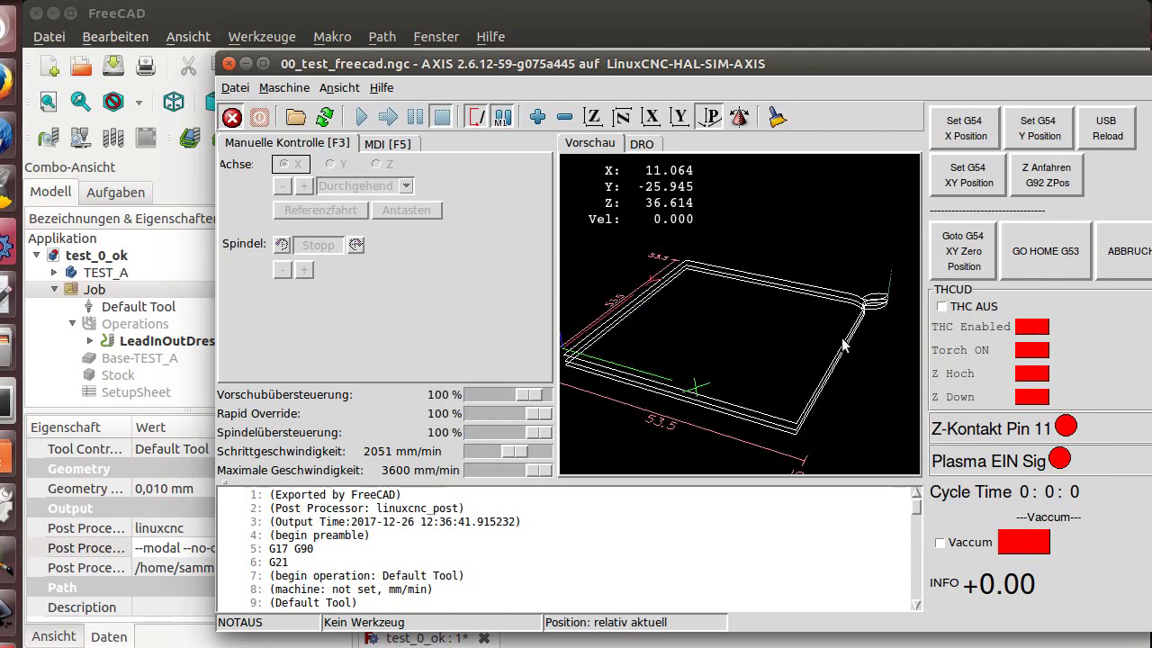
pyautogui.scroll(-3, 841, 338)
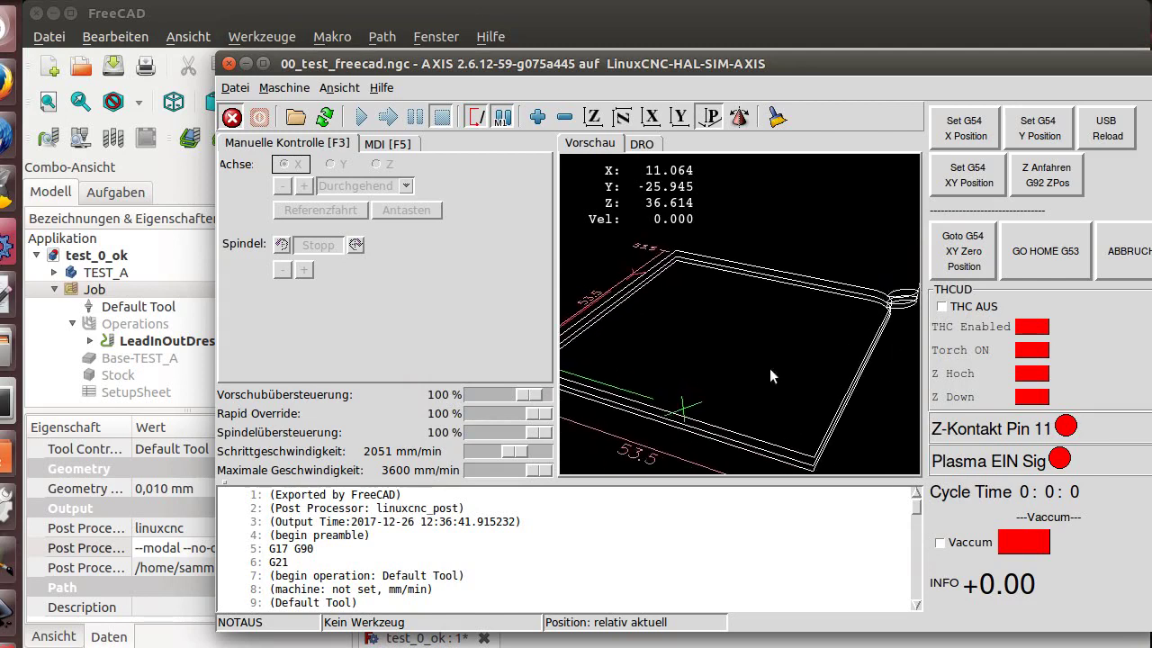
pyautogui.scroll(-2, 764, 404)
pyautogui.scroll(2, 759, 347)
pyautogui.scroll(2, 767, 379)
pyautogui.moveTo(768, 379); pyautogui.dragTo(737, 337, button='middle')
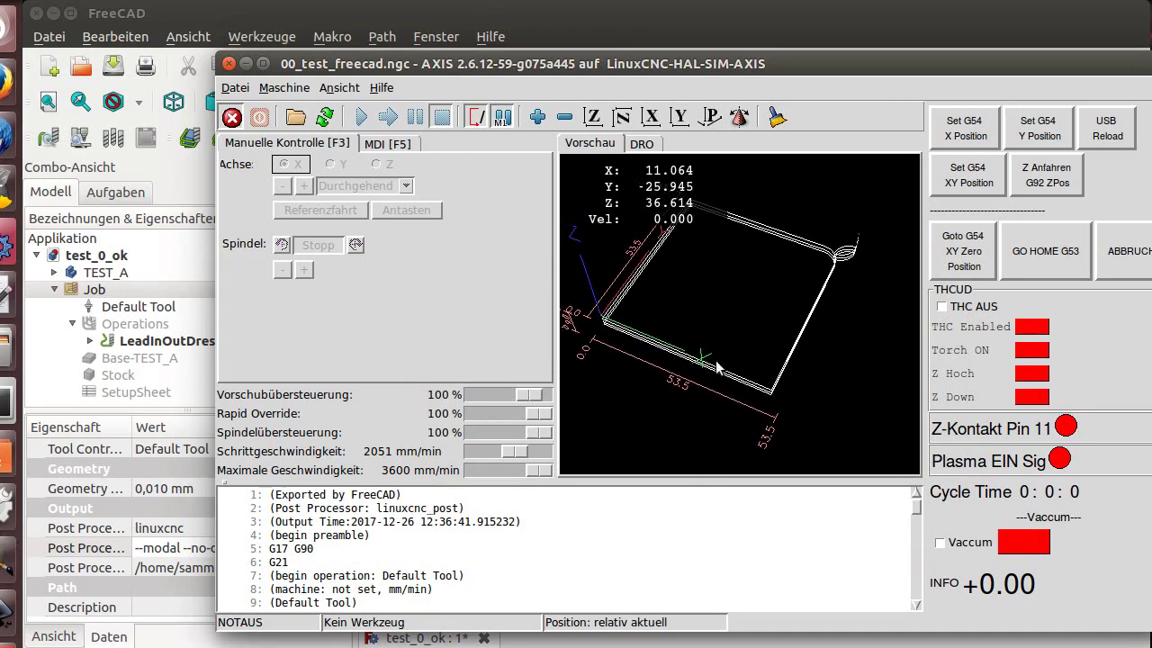